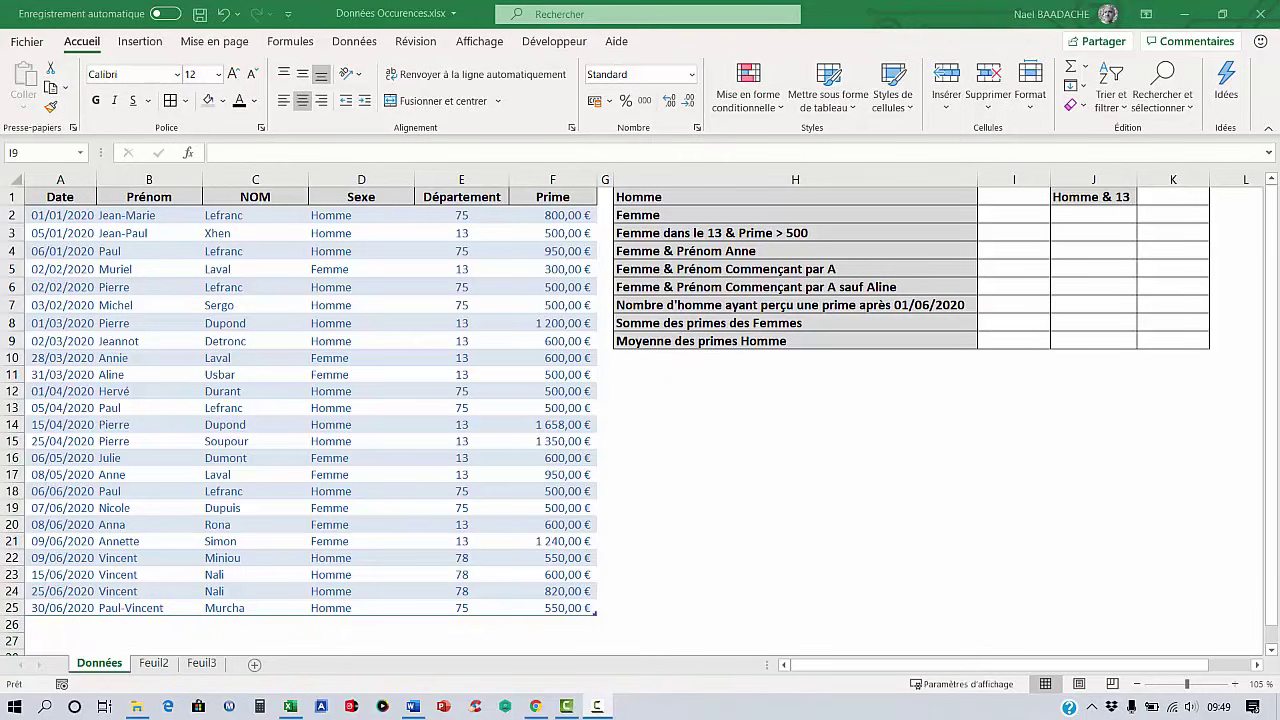
pyautogui.hotkey('alt', 'Tab')
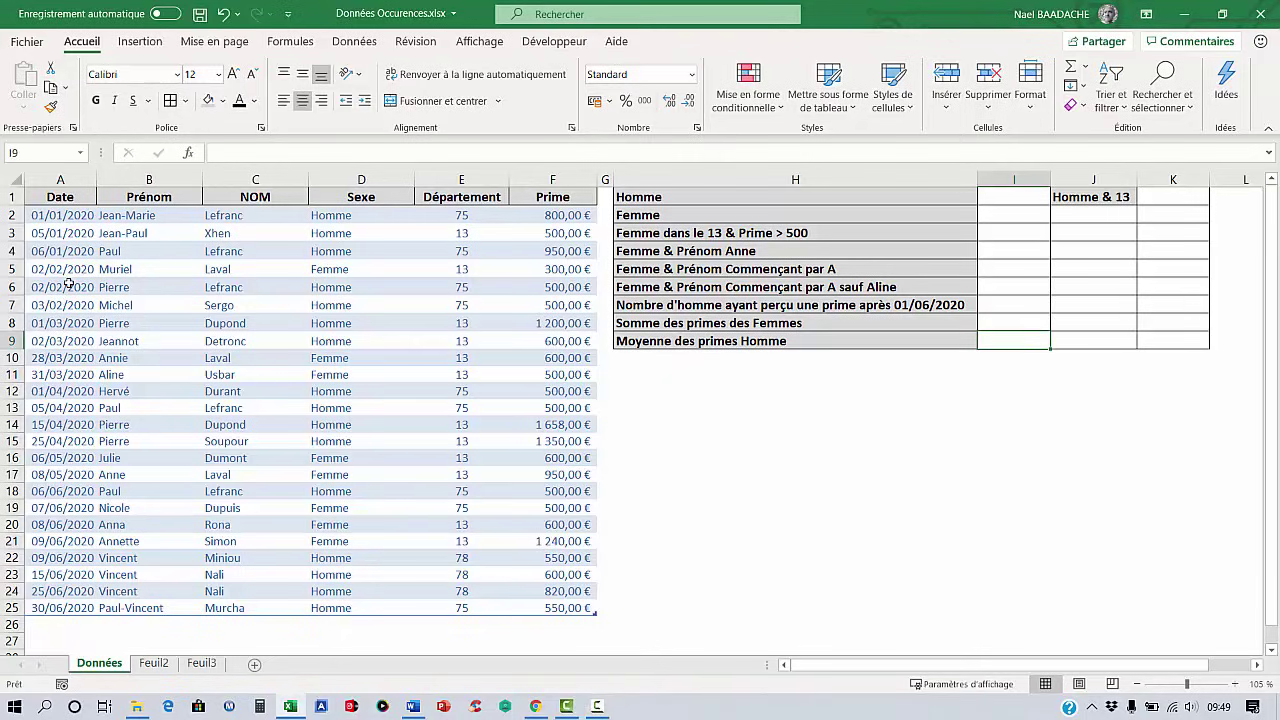
pyautogui.click(68, 216)
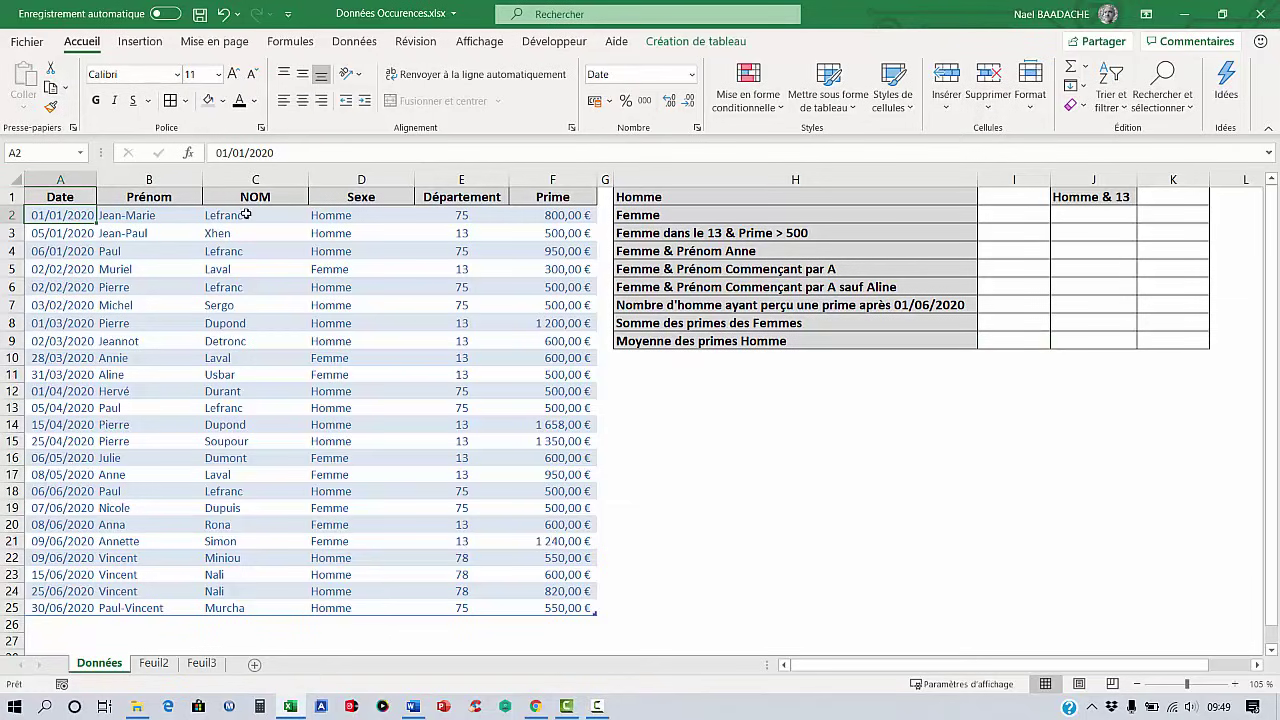
pyautogui.click(580, 214)
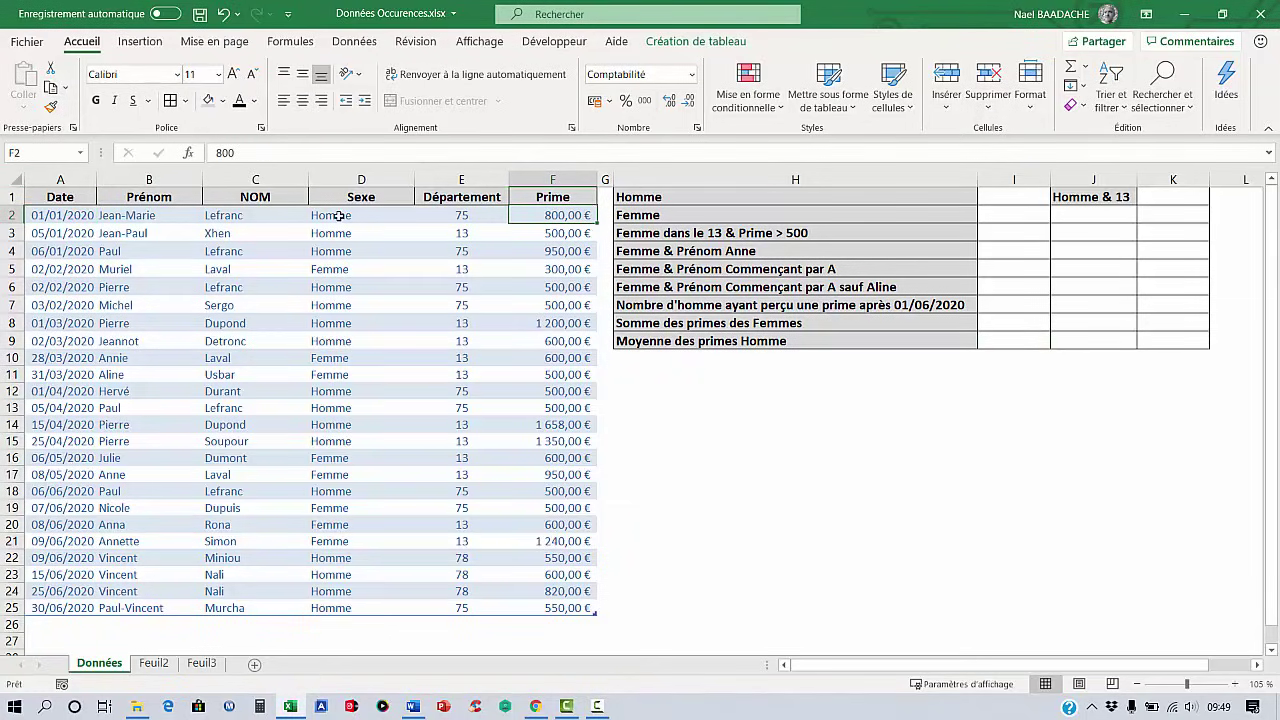
pyautogui.click(462, 216)
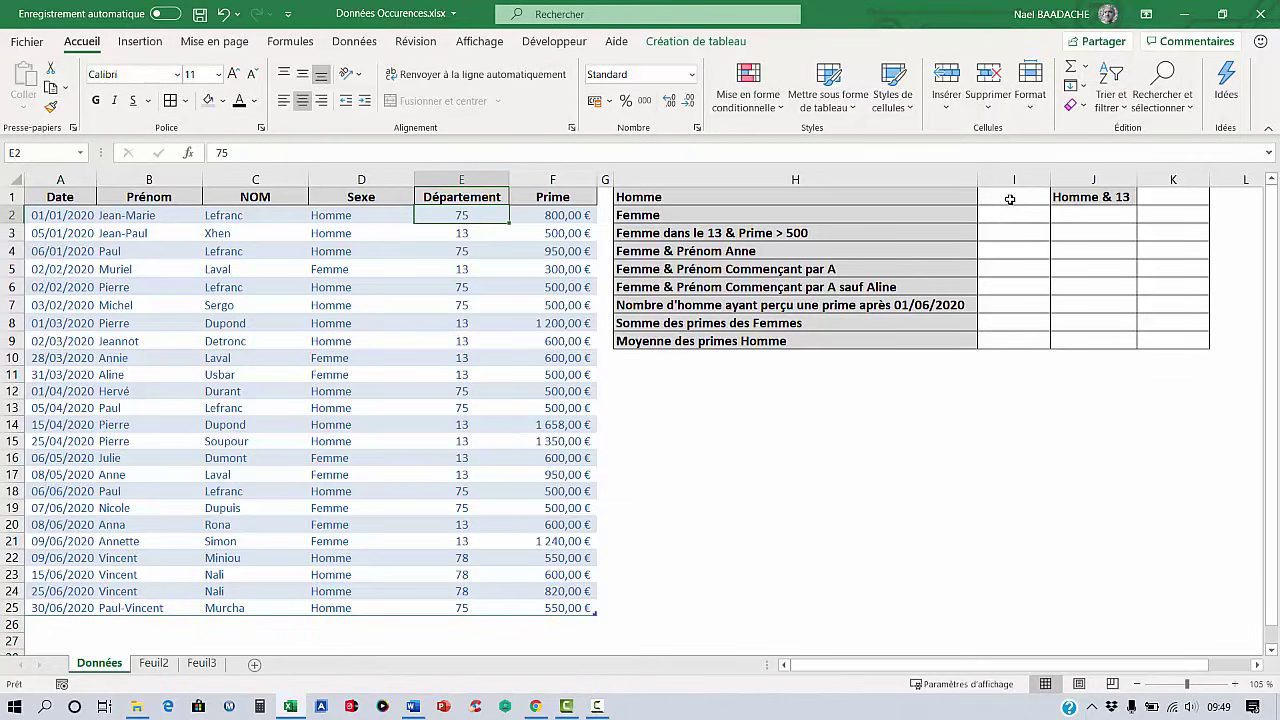
pyautogui.click(381, 214)
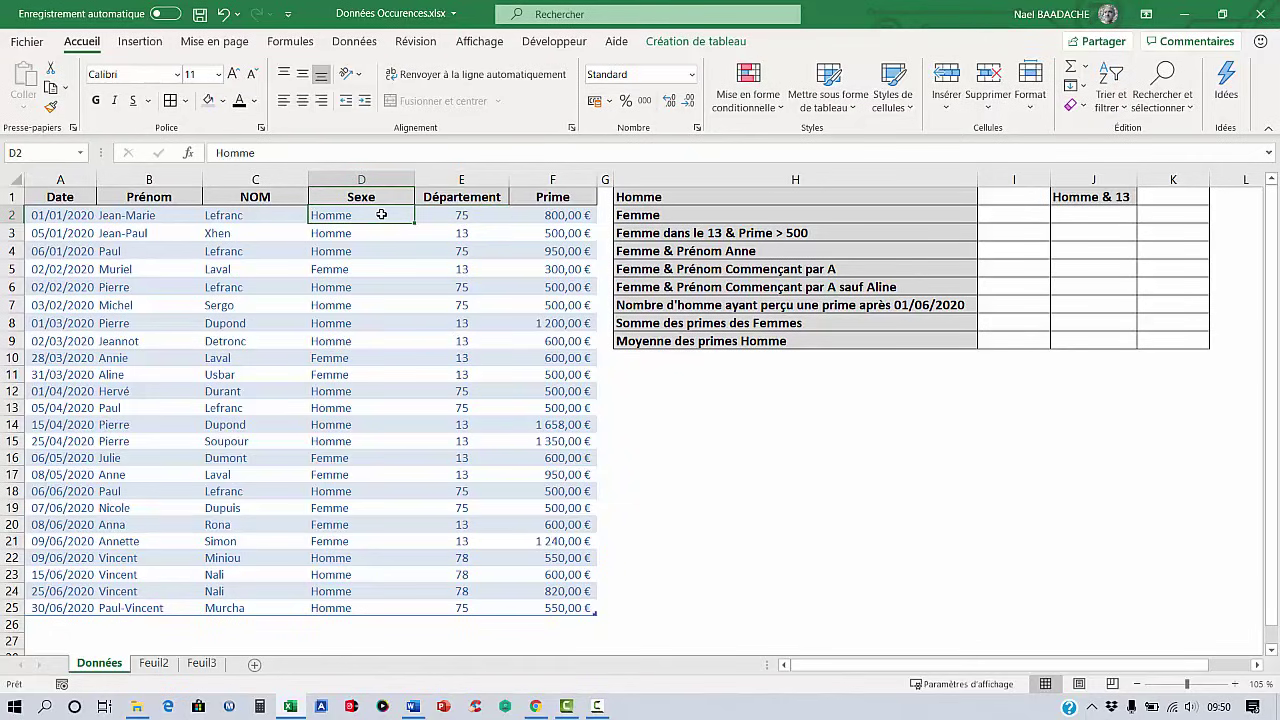
# Step: Count the men in cell I1 with the formula =NB.SI.ENS(Tableau1[Sexe];"Homme")
pyautogui.click(989, 196)
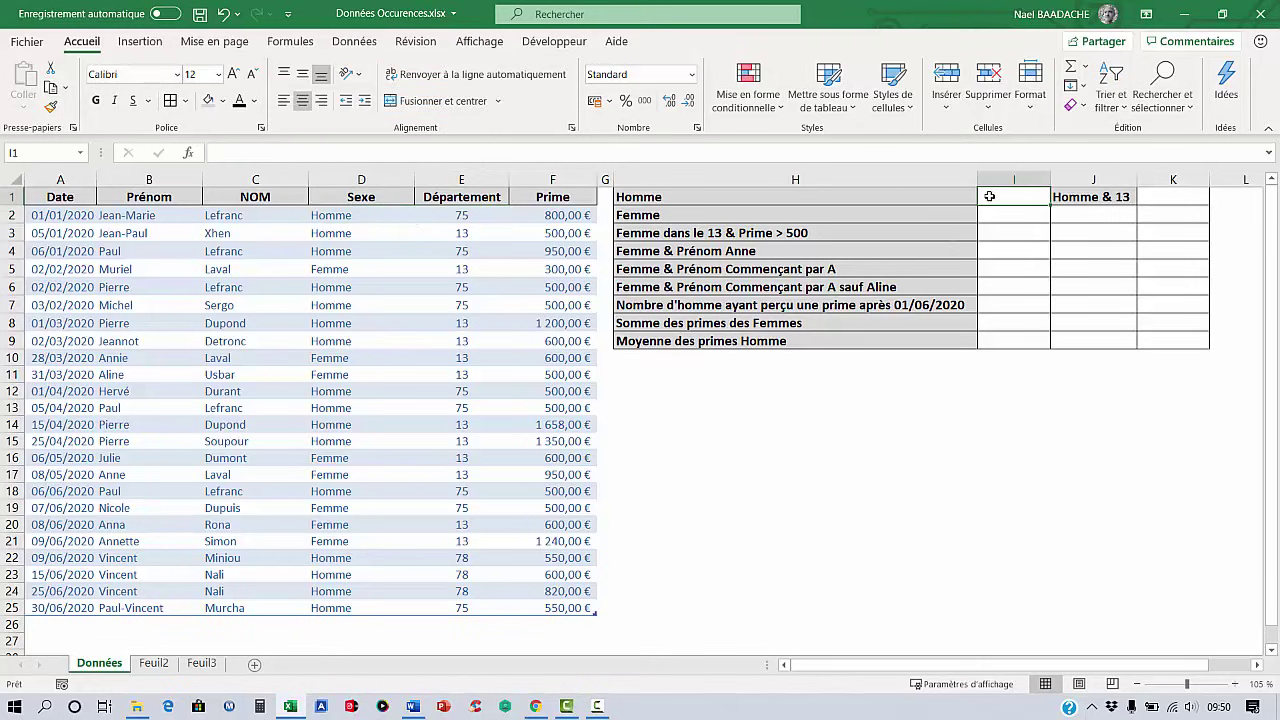
pyautogui.write('=N')
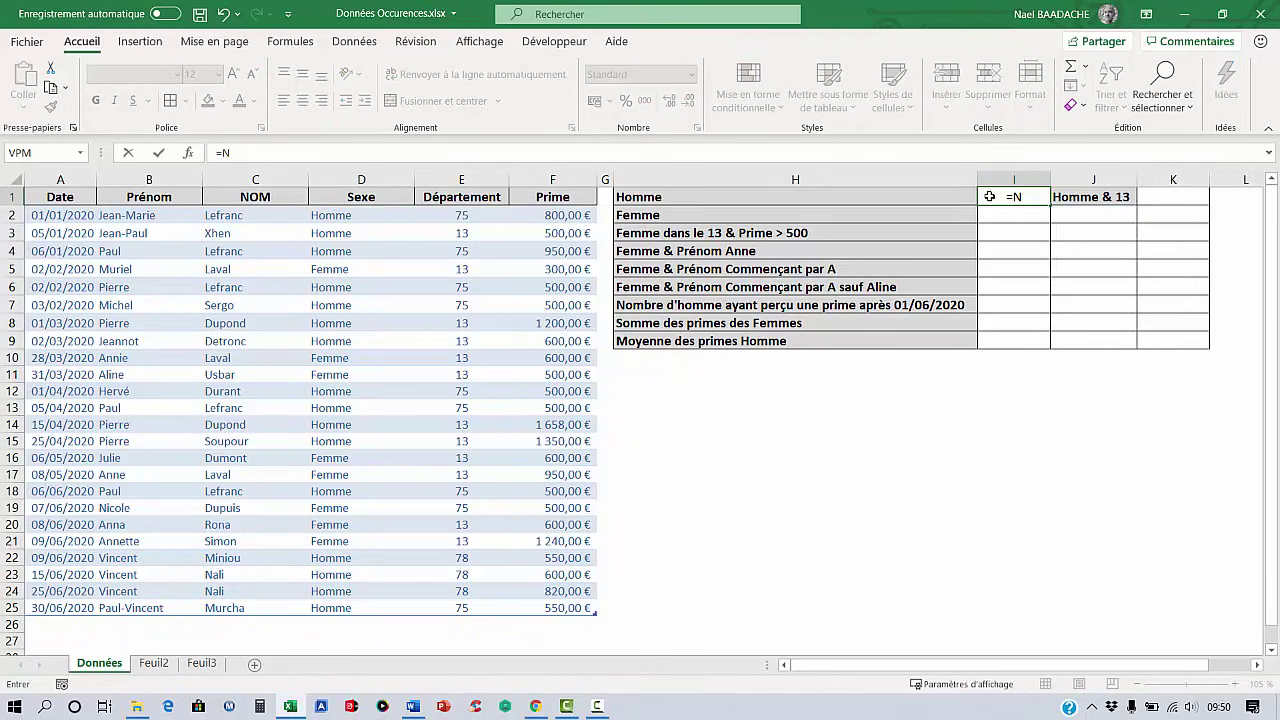
pyautogui.write('B.SI(')
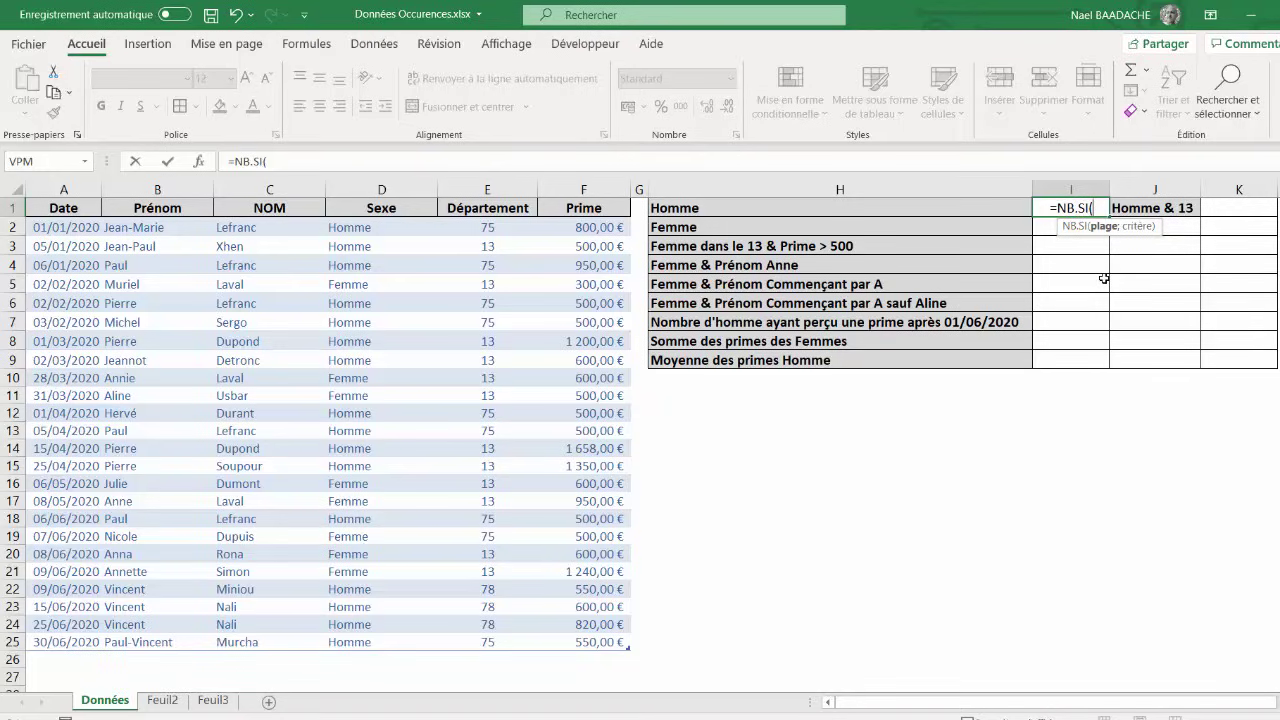
pyautogui.press('BackSpace')
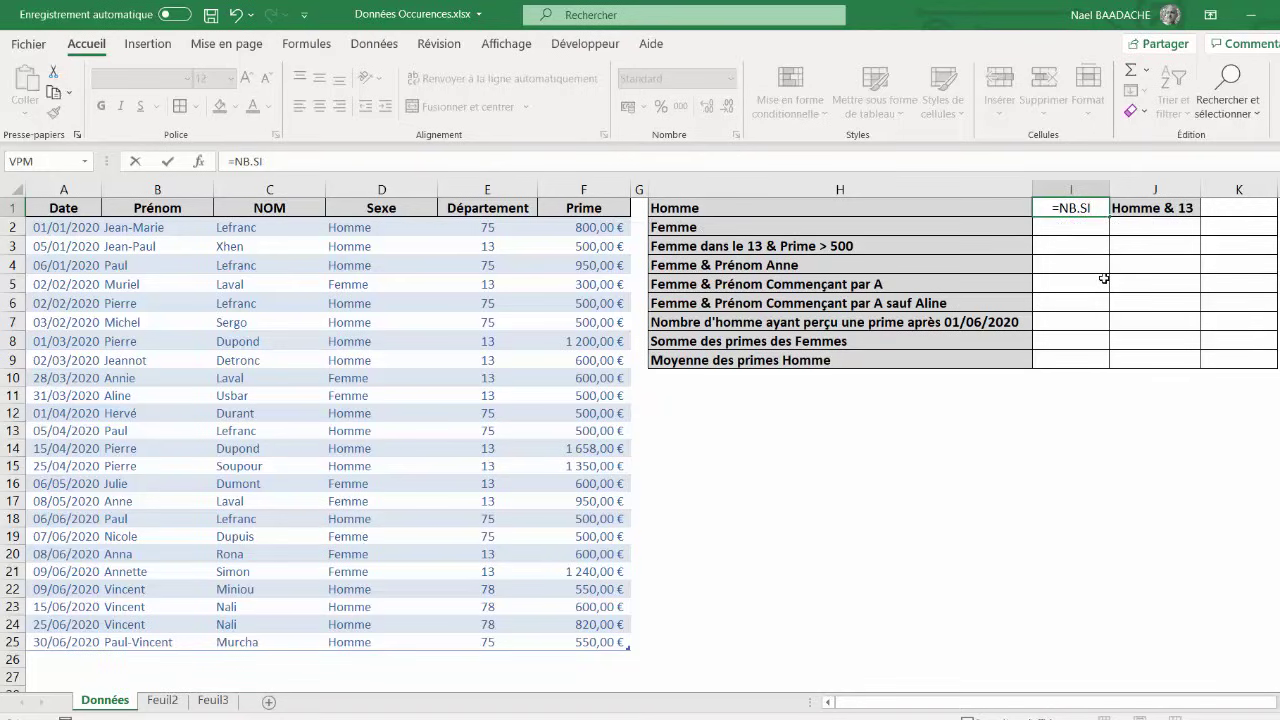
pyautogui.write('.ENS(')
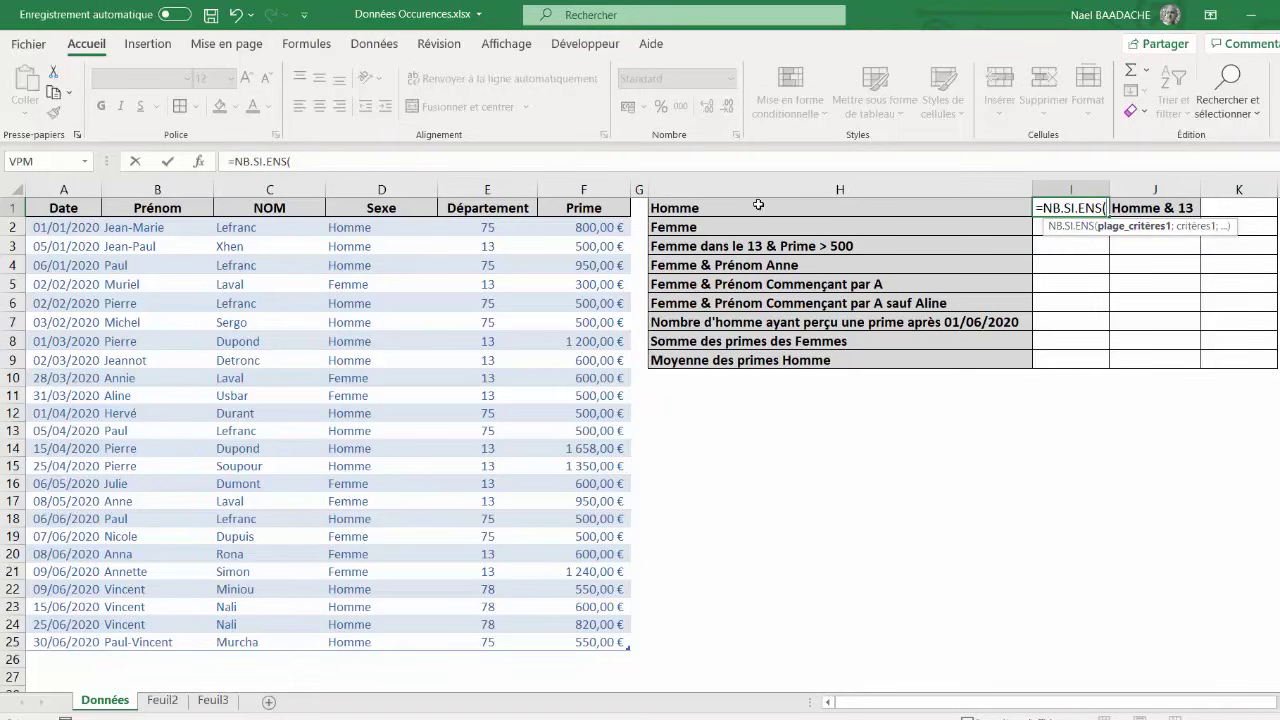
pyautogui.click(370, 228)
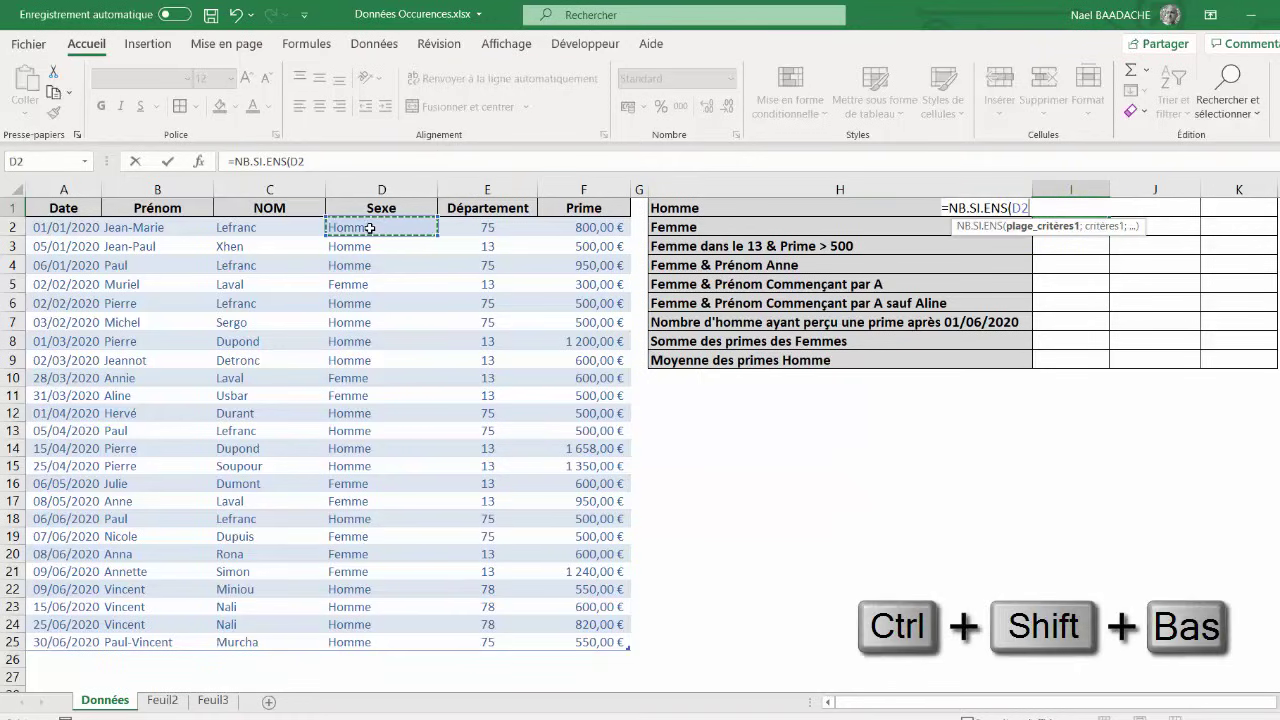
pyautogui.hotkey('ctrl', 'shift', 'Down')
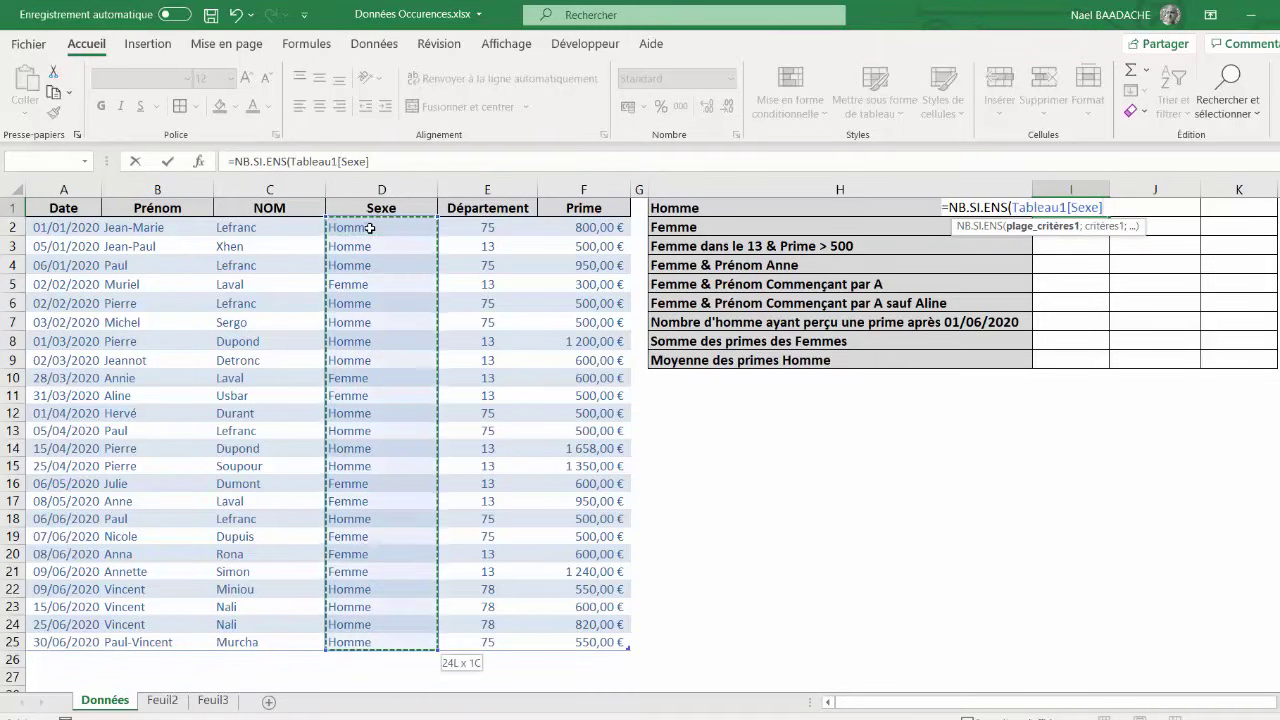
pyautogui.write(';')
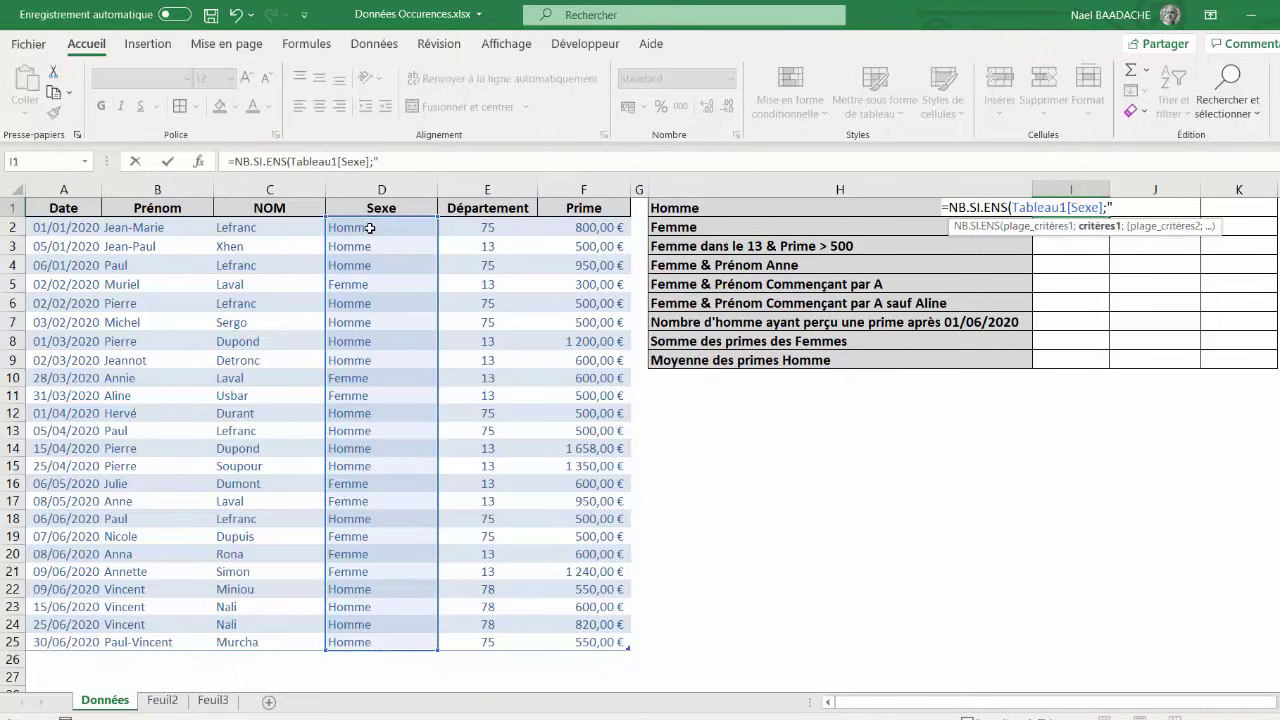
pyautogui.write('"Homme")')
pyautogui.press('Return')
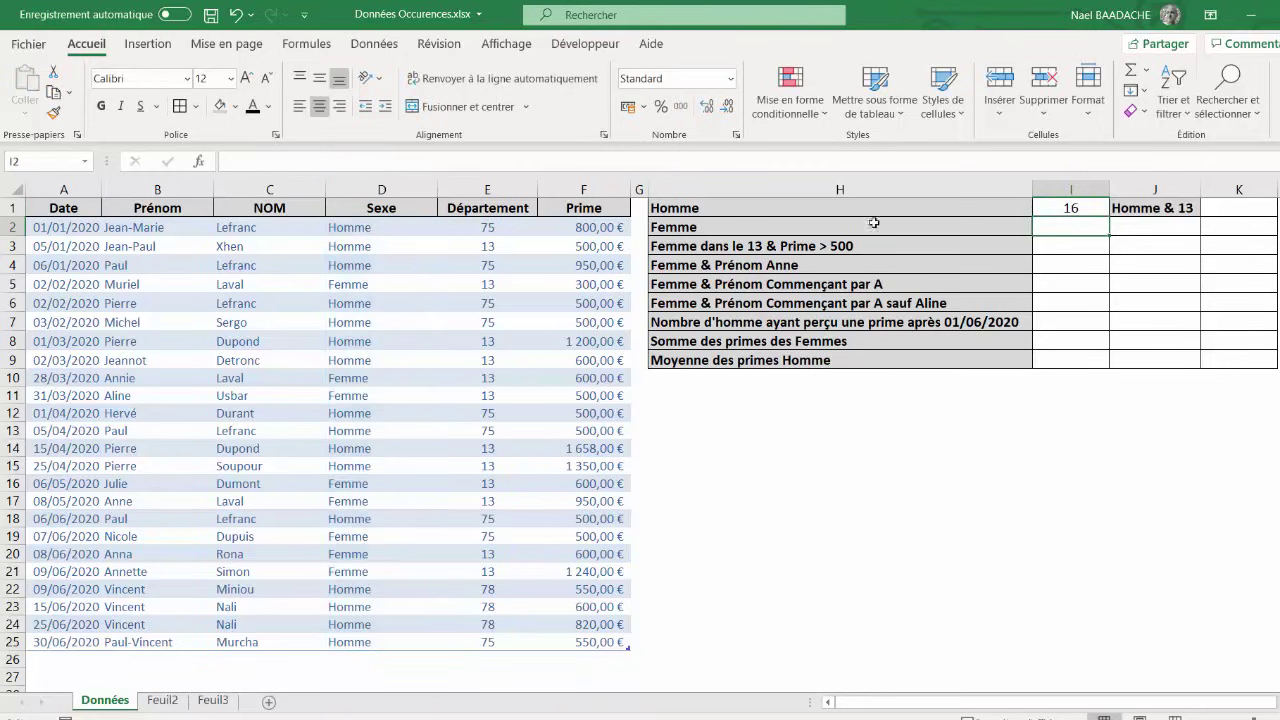
pyautogui.click(1072, 208)
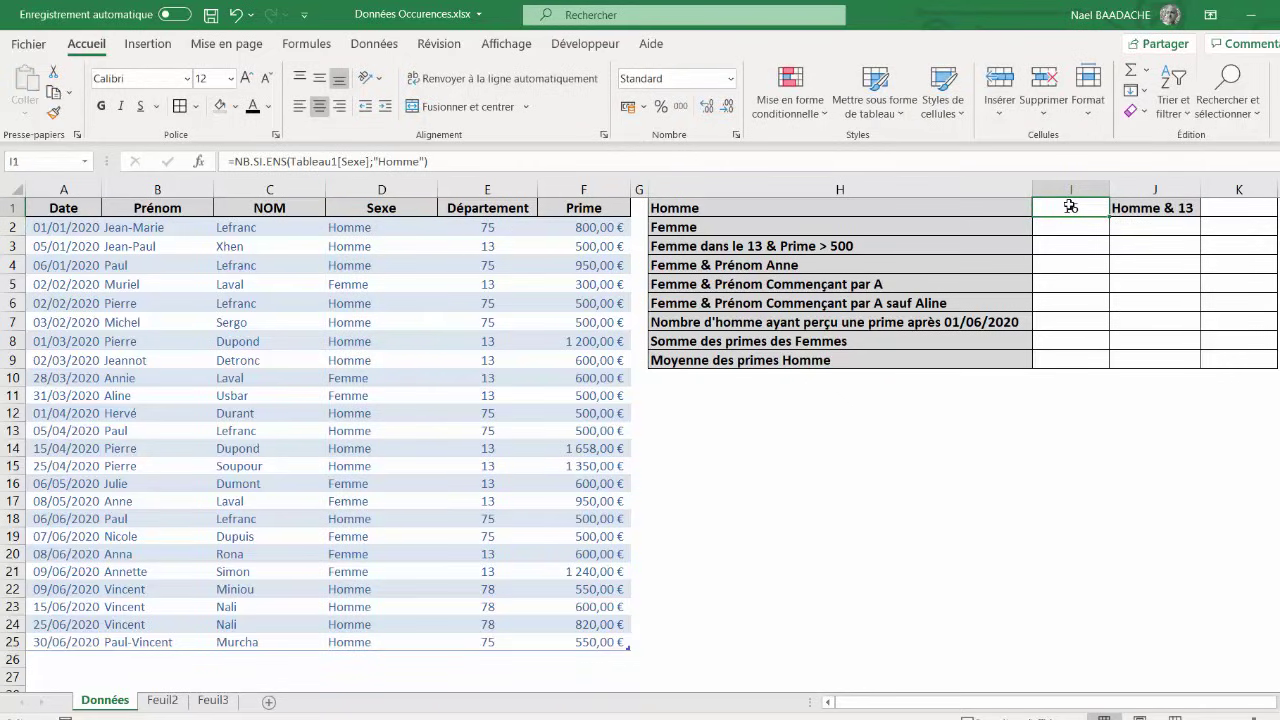
# Step: Filter the table's Sexe column to Homme only and select the filtered Sexe cells to check the count
pyautogui.click(395, 230)
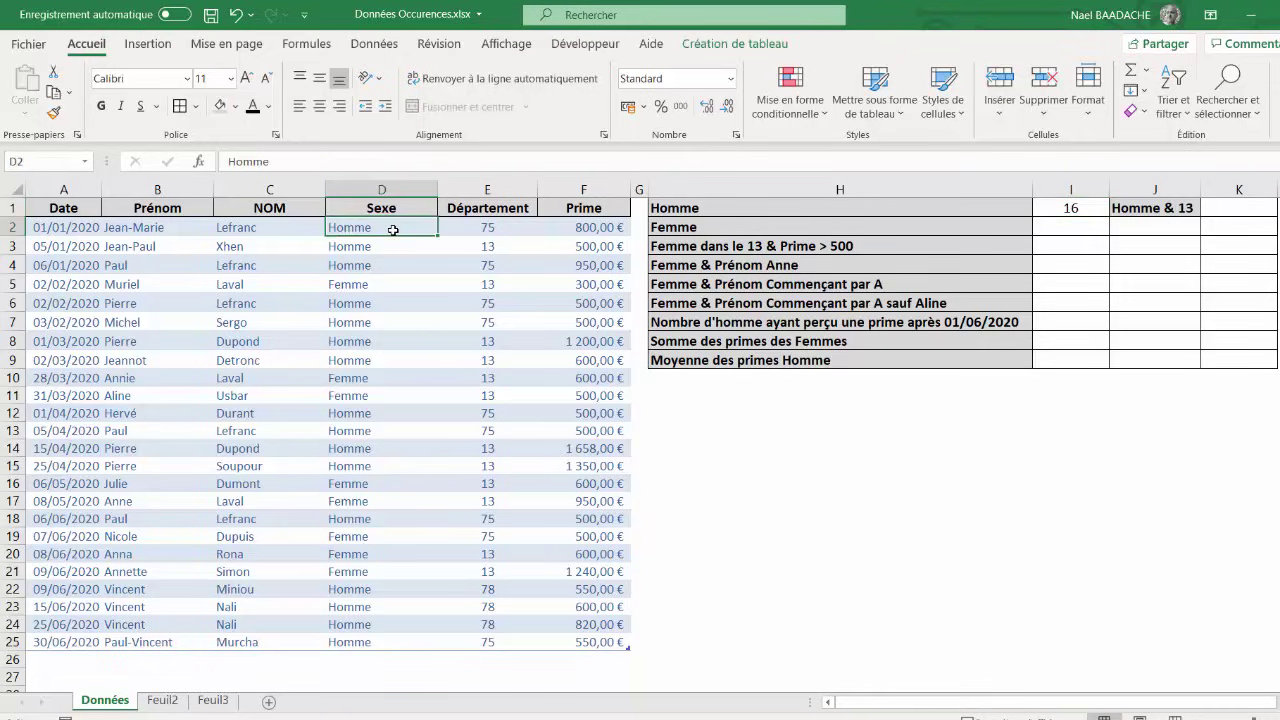
pyautogui.click(374, 44)
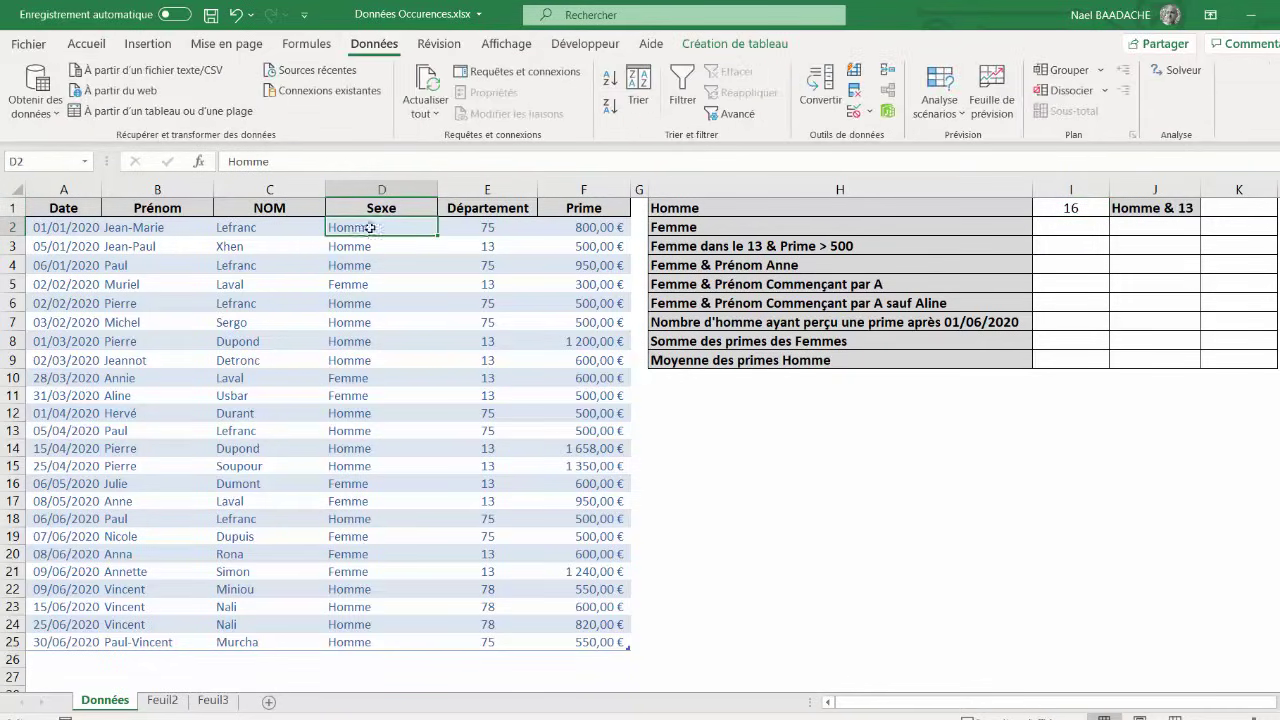
pyautogui.click(683, 93)
pyautogui.click(430, 208)
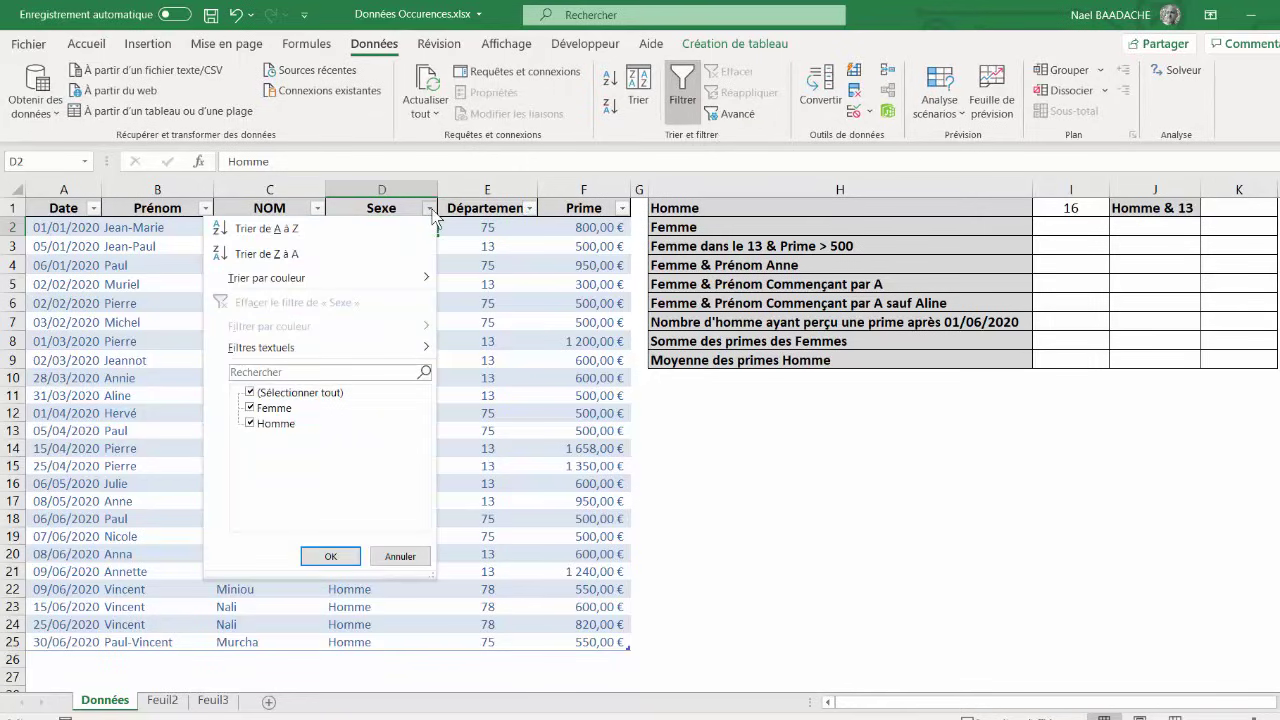
pyautogui.click(249, 393)
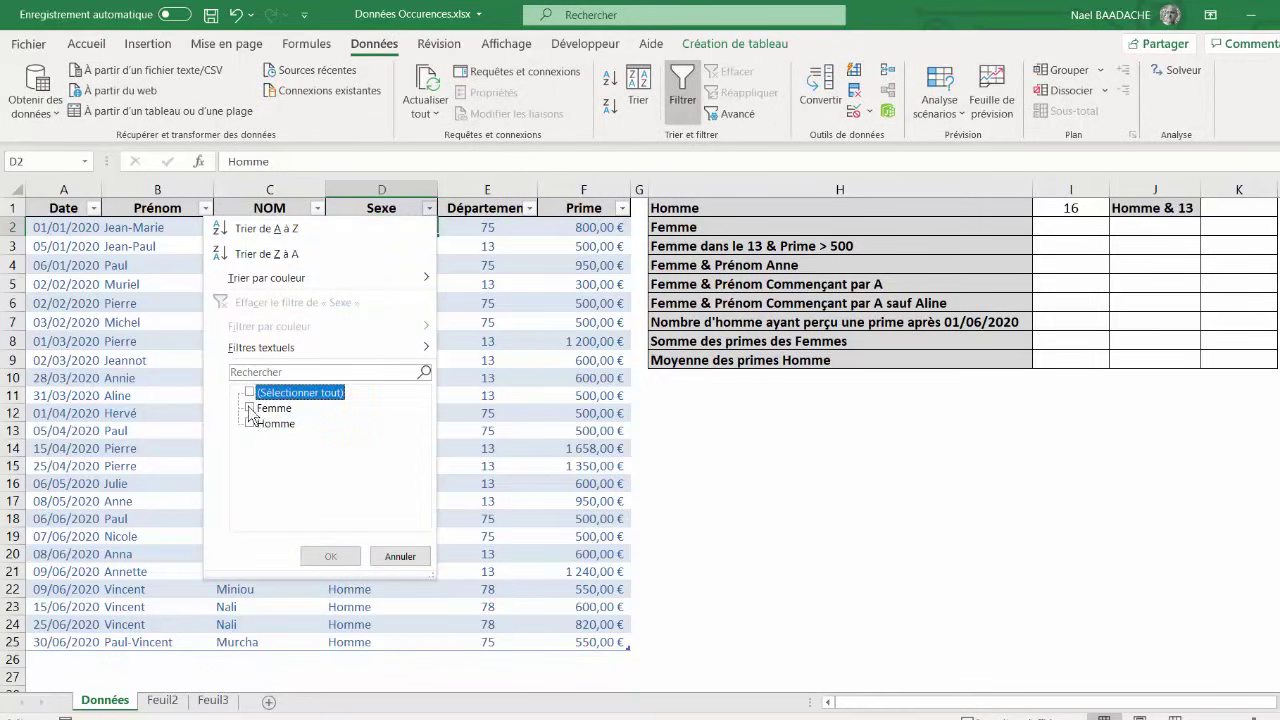
pyautogui.click(250, 423)
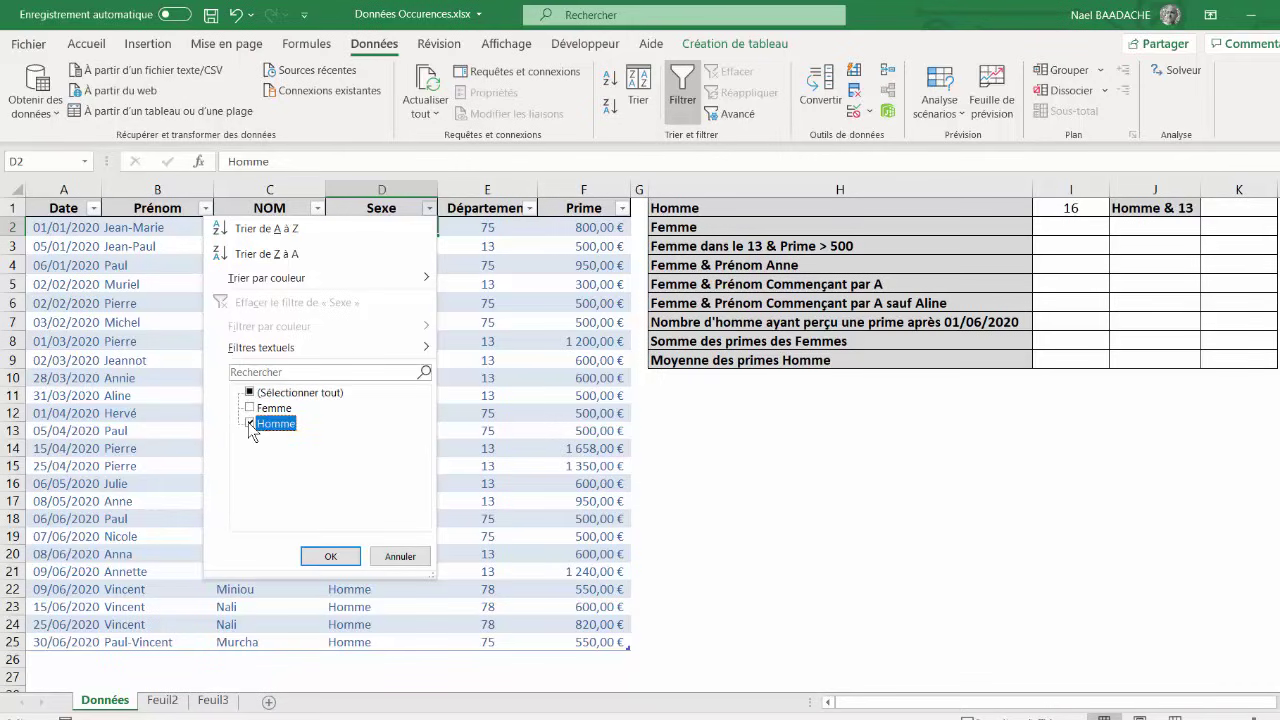
pyautogui.click(334, 558)
pyautogui.moveTo(400, 228); pyautogui.dragTo(333, 472)
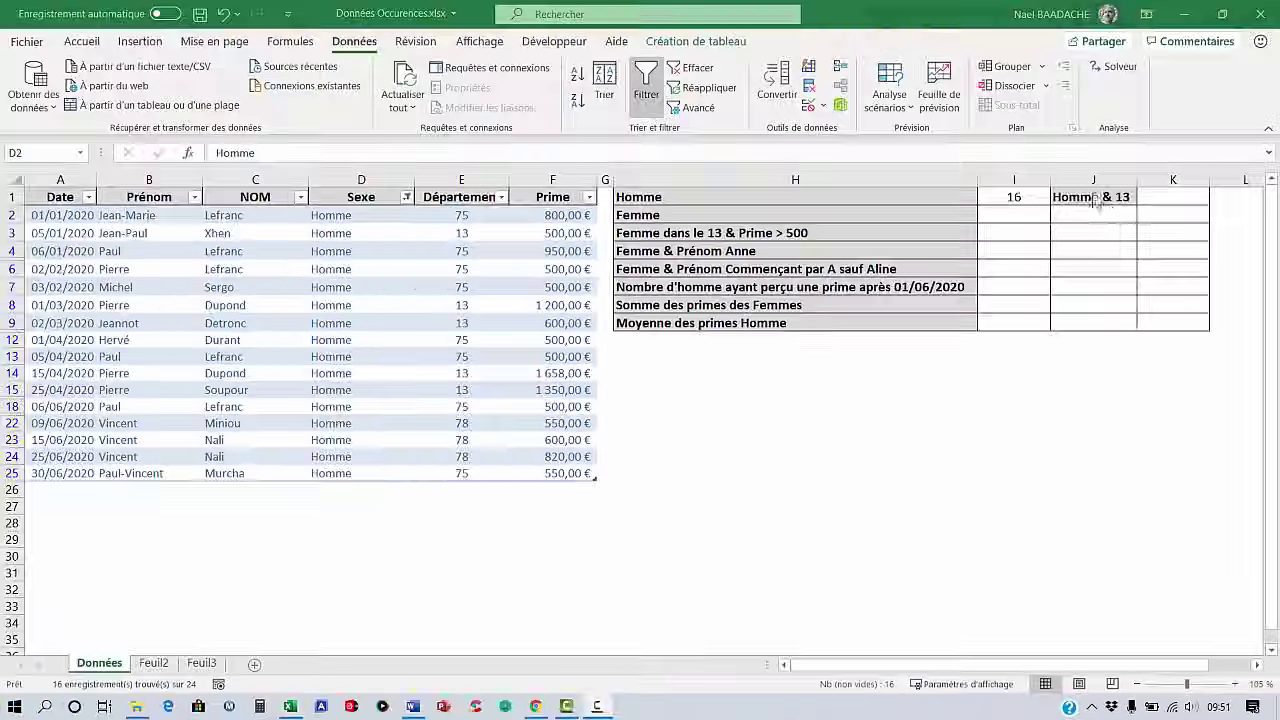
# Step: Begin an NB.SI.ENS formula in cell K1 with Tableau1[Sexe] as the first criteria range and "Homme" as its criterion
pyautogui.click(1172, 196)
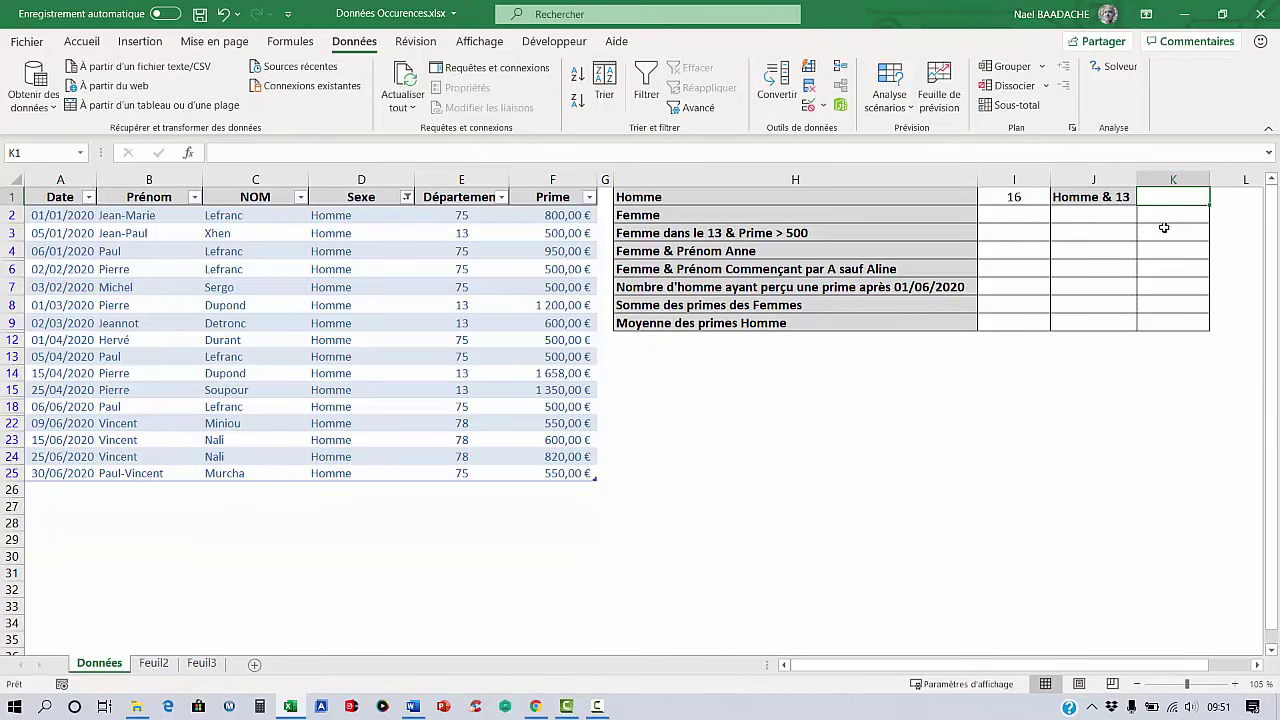
pyautogui.write('=')
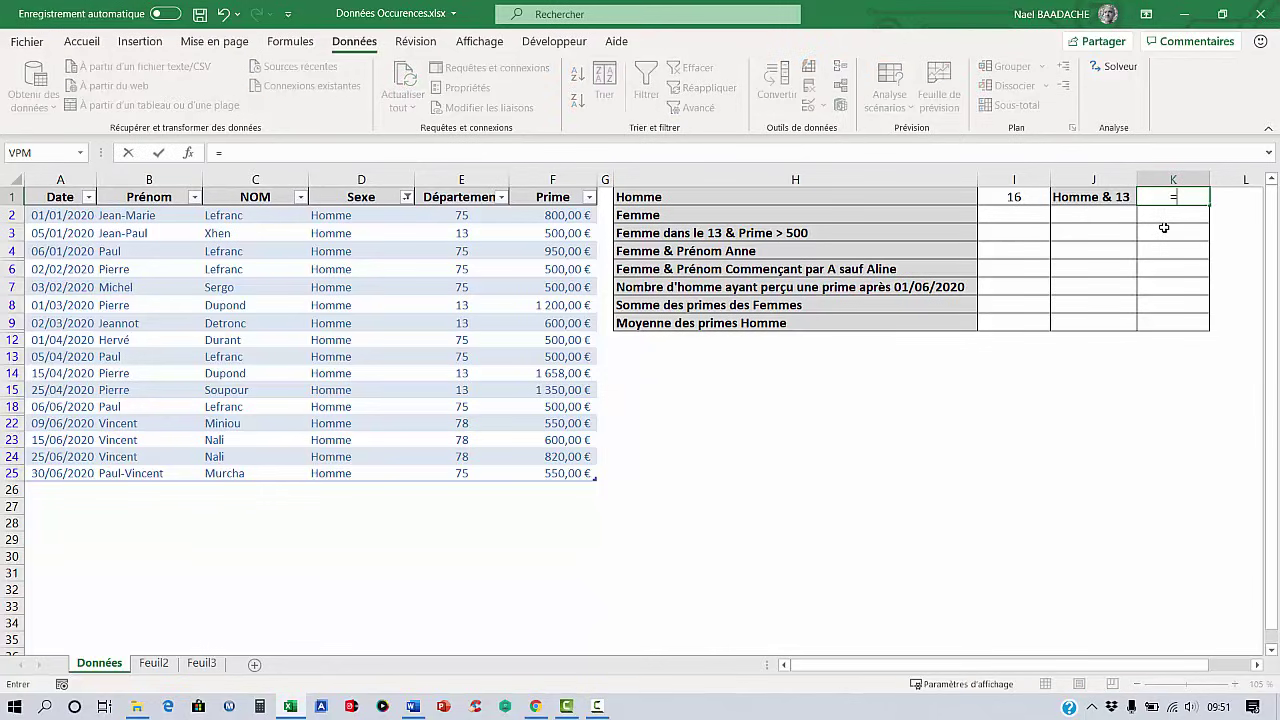
pyautogui.write('nb.SI.ENS(')
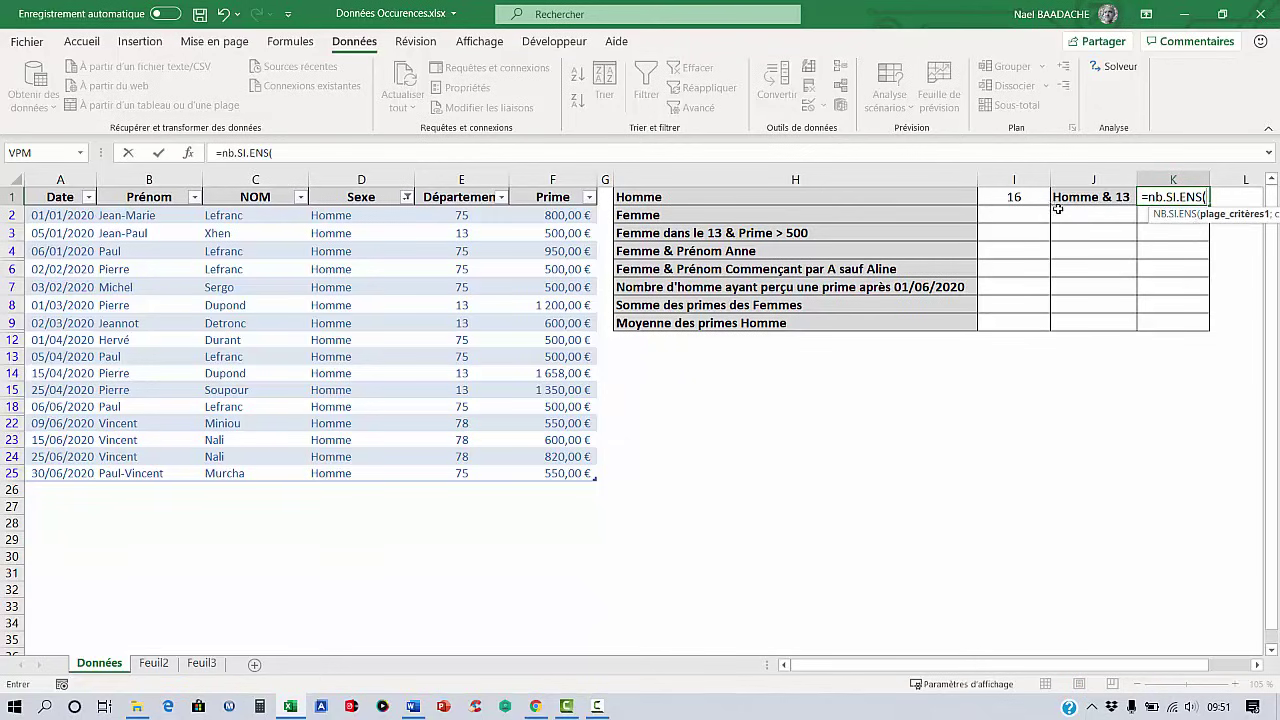
pyautogui.click(356, 212)
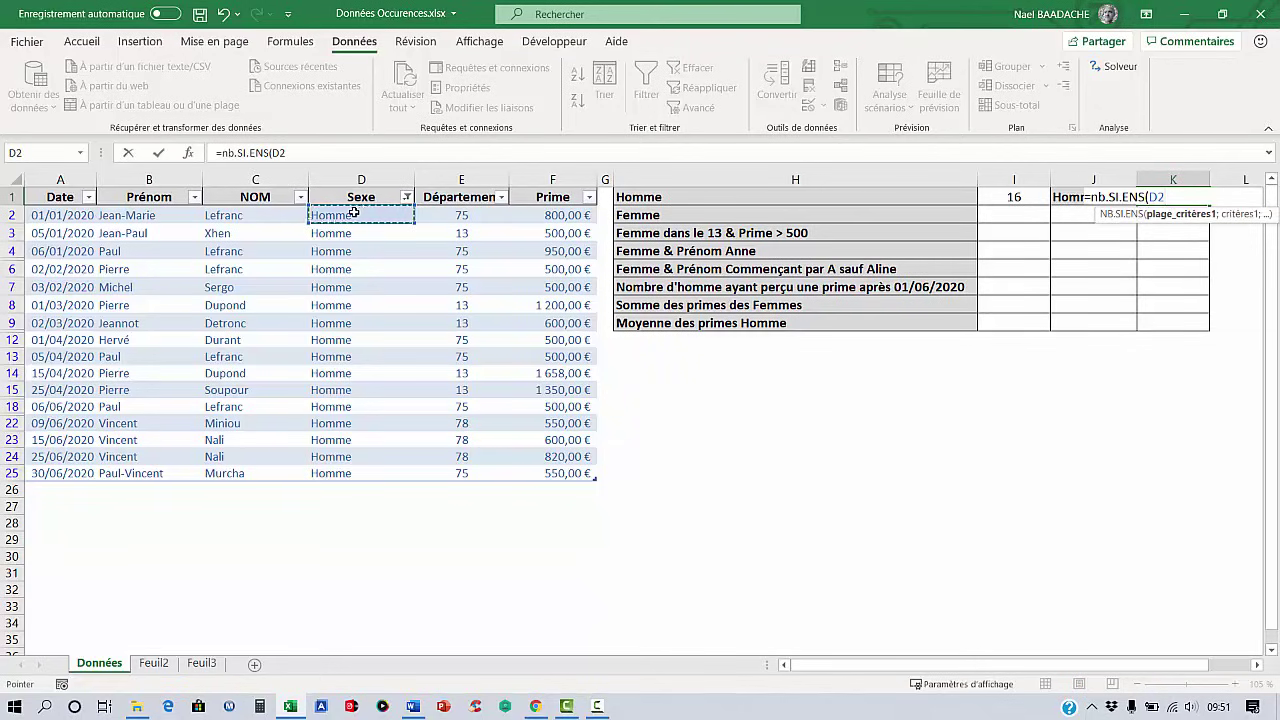
pyautogui.hotkey('ctrl', 'shift', 'Down')
pyautogui.write(';"H')
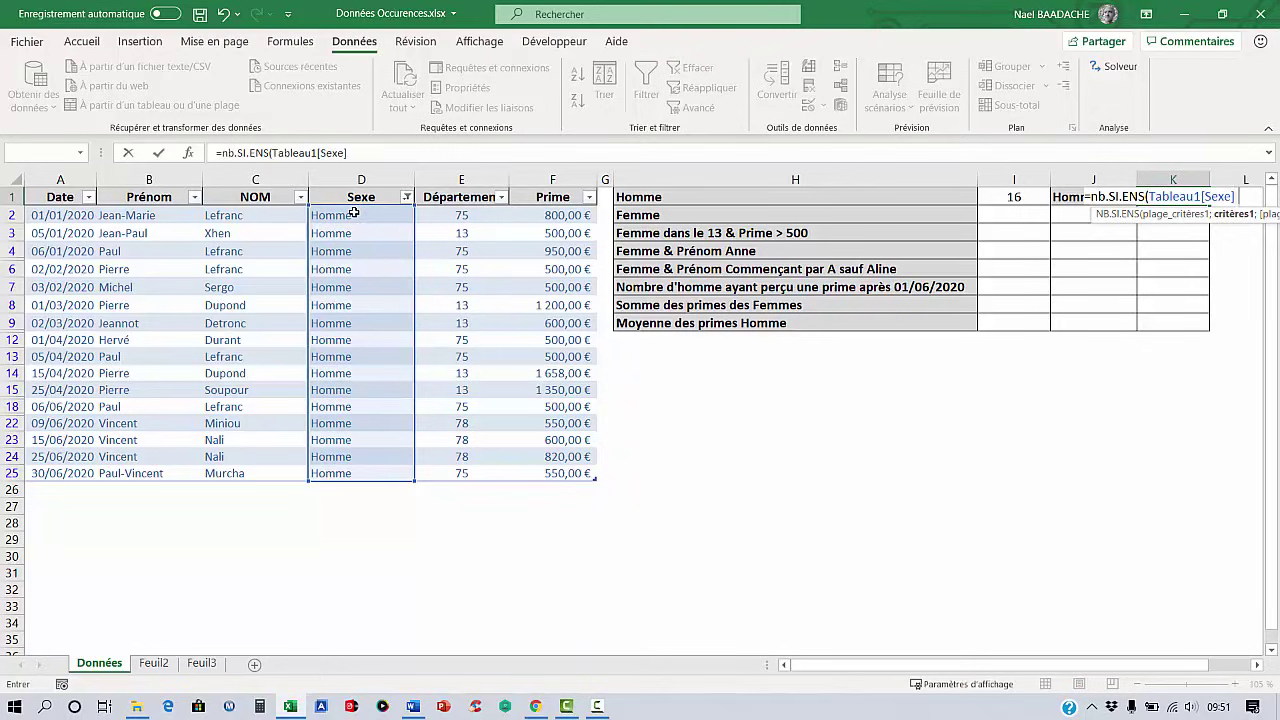
pyautogui.write('ome')
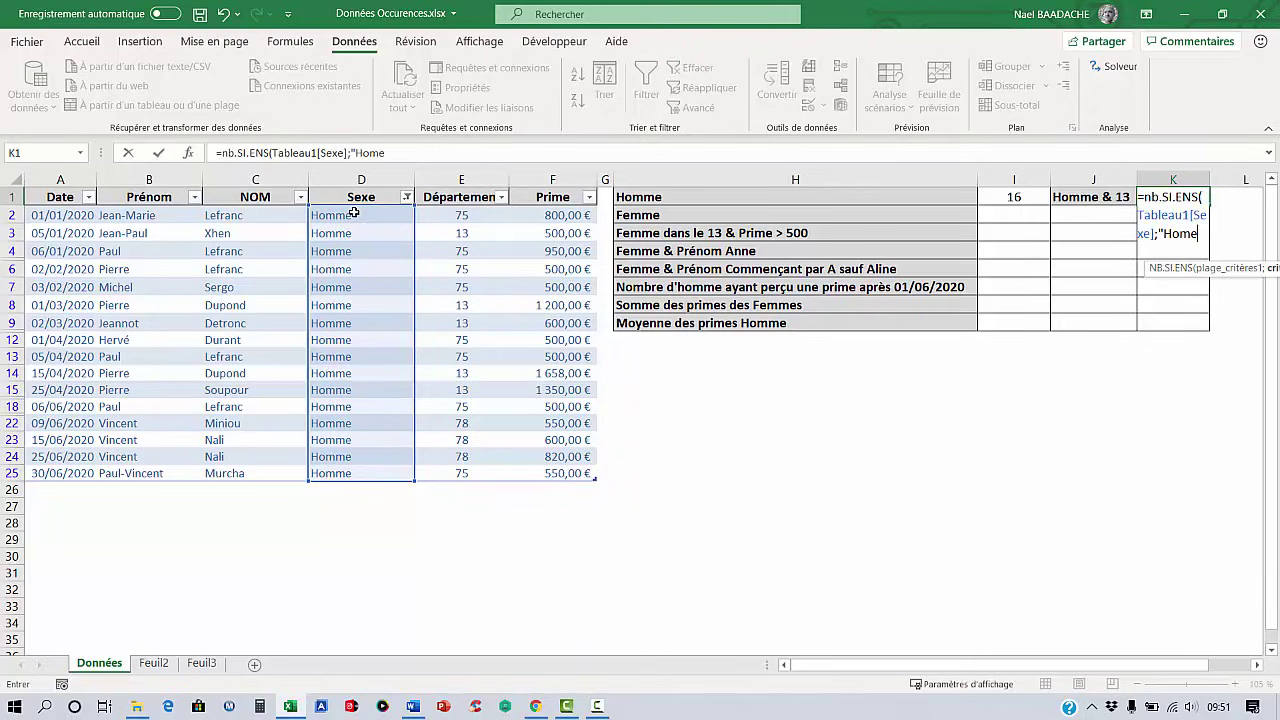
pyautogui.press('BackSpace')
pyautogui.write('me";')
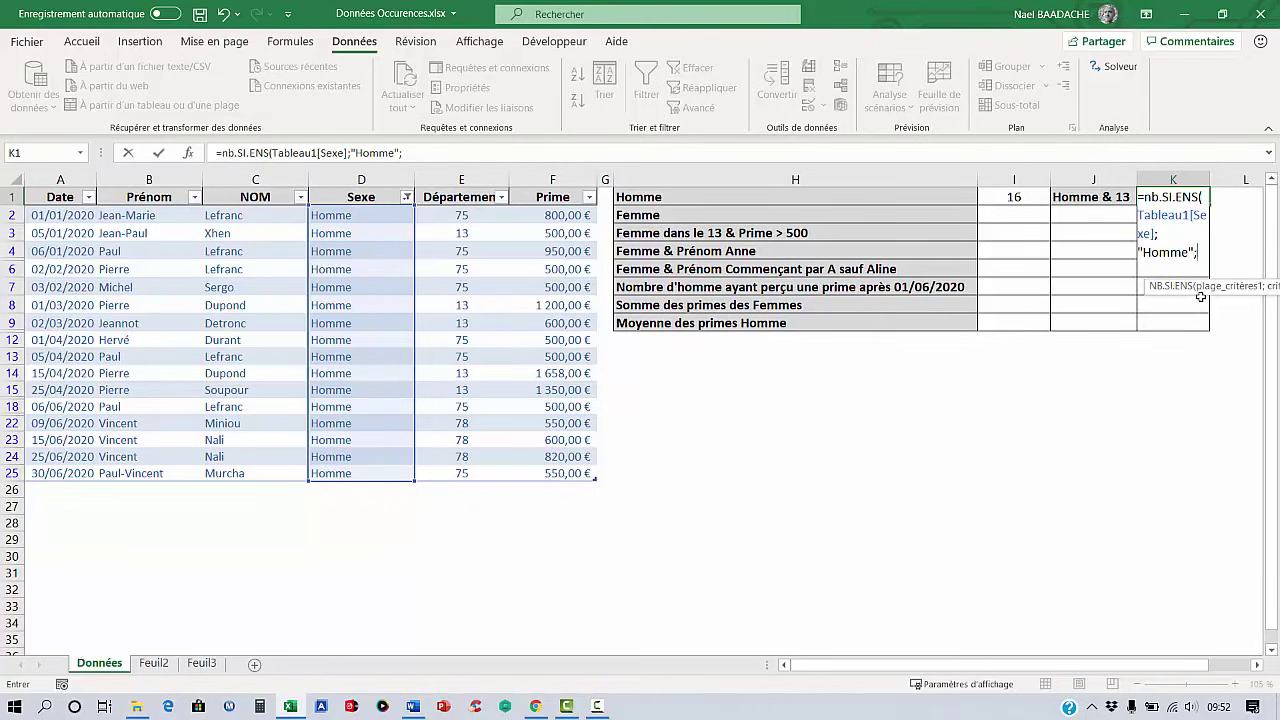
# Step: Complete the K1 formula with Tableau1[Département] as the second criteria range and 13 as its criterion
pyautogui.moveTo(1201, 291); pyautogui.dragTo(975, 389)
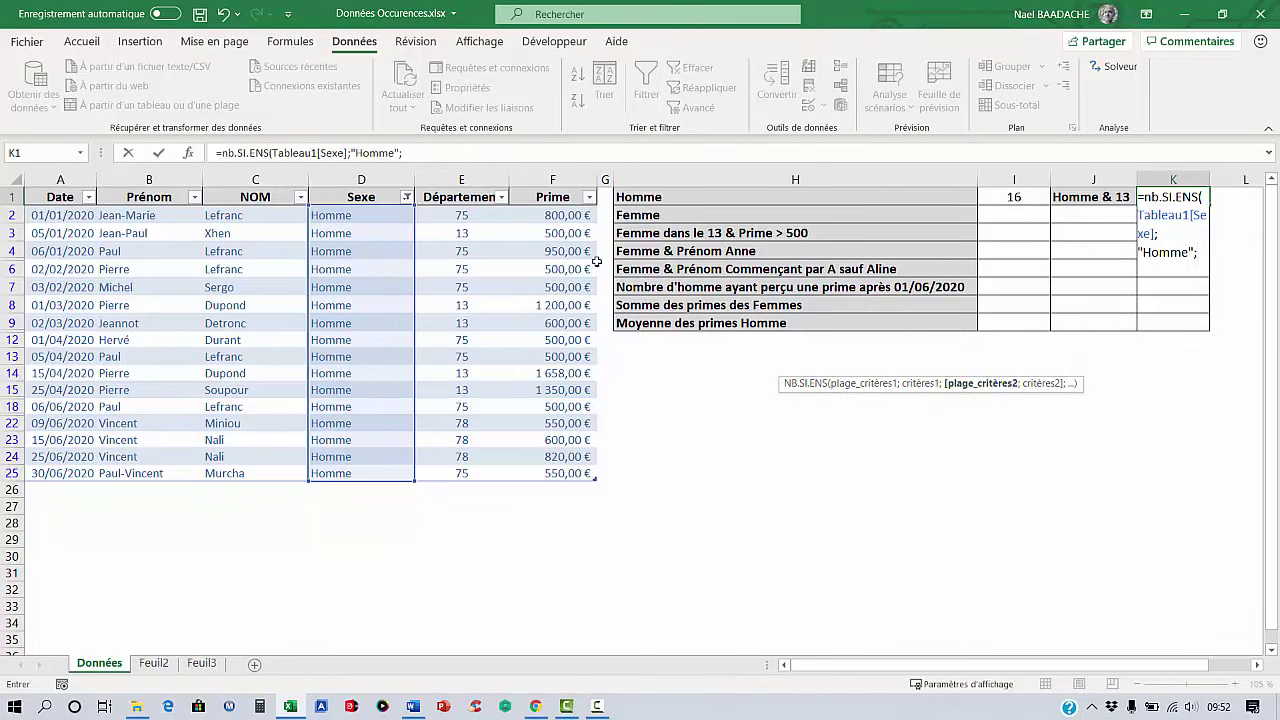
pyautogui.click(466, 215)
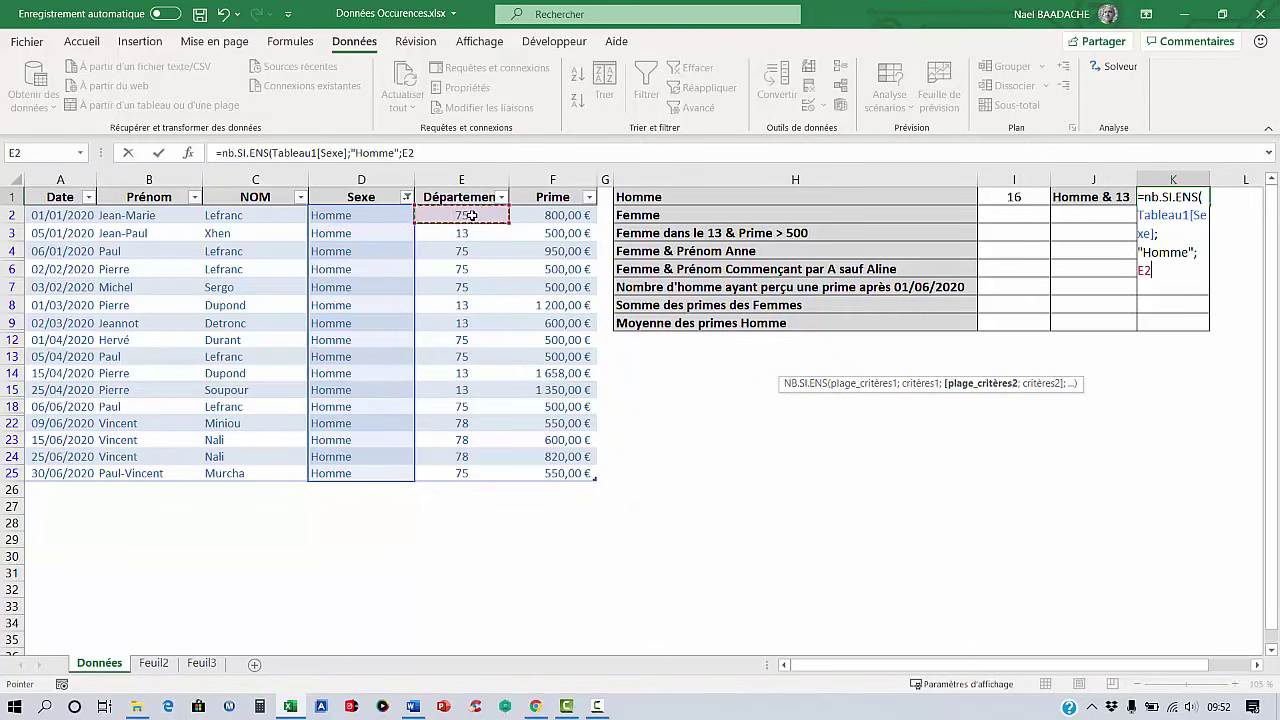
pyautogui.hotkey('ctrl', 'shift', 'Down')
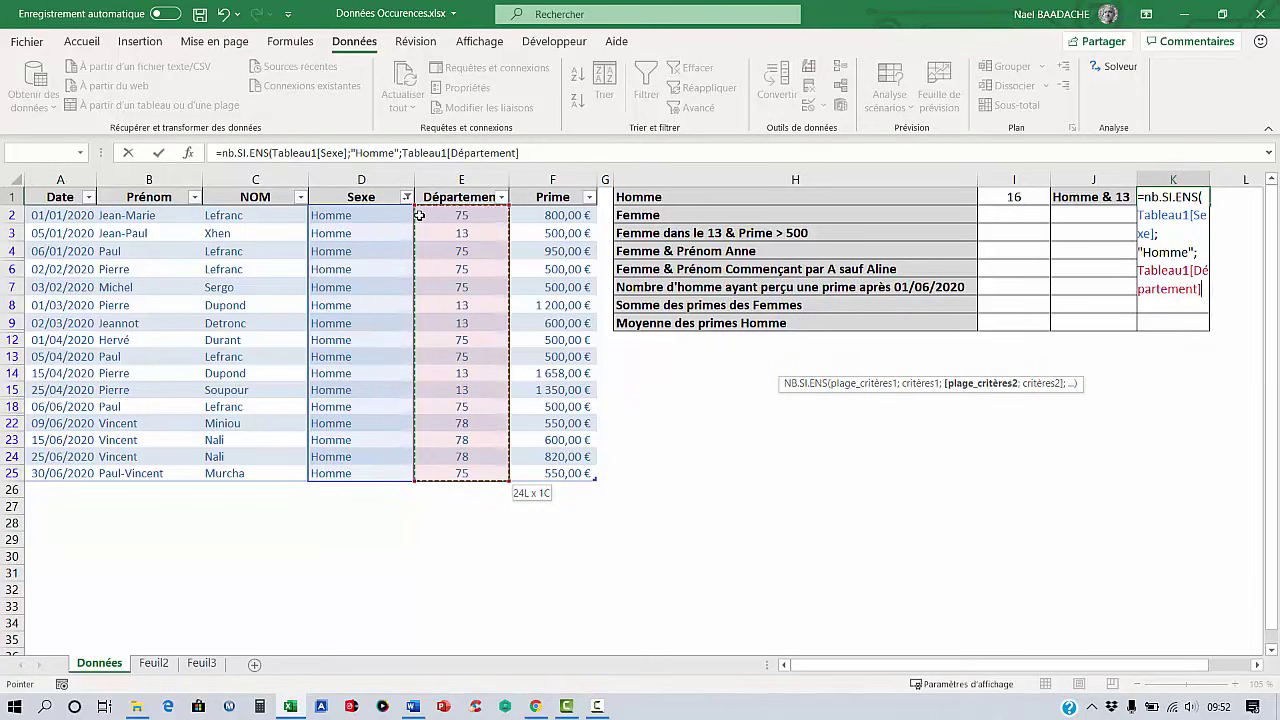
pyautogui.write(';')
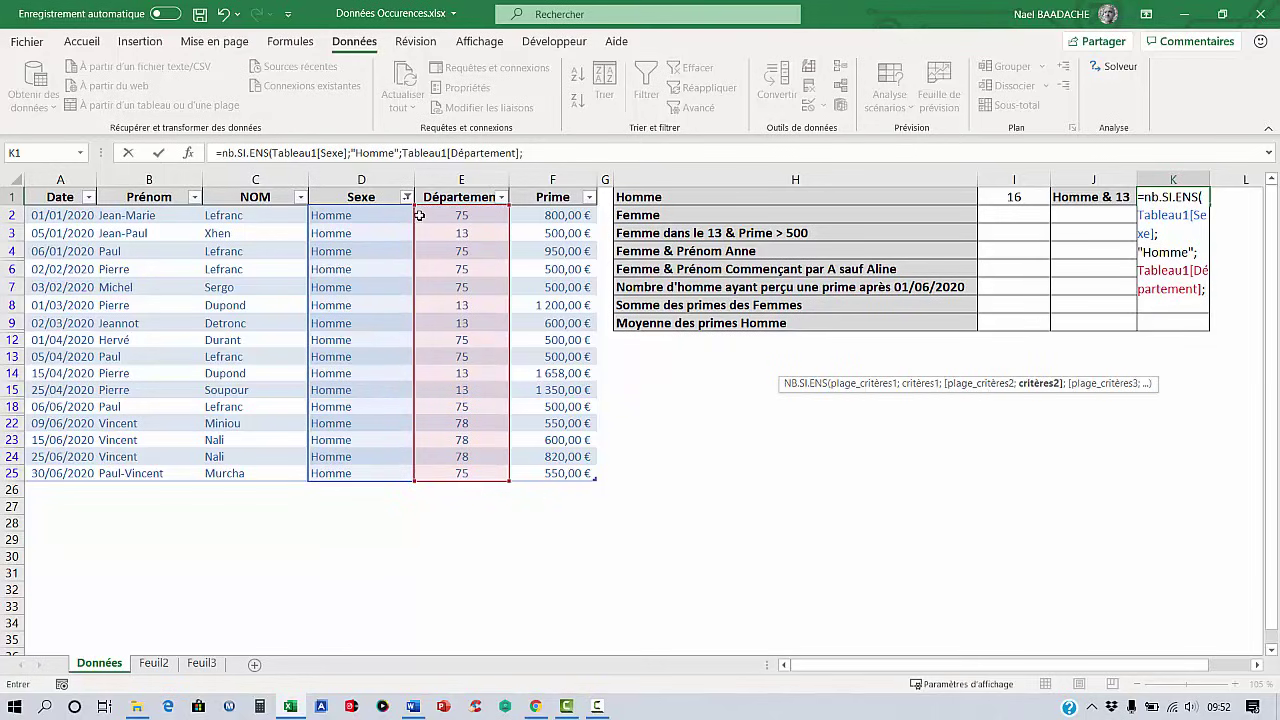
pyautogui.write('13)')
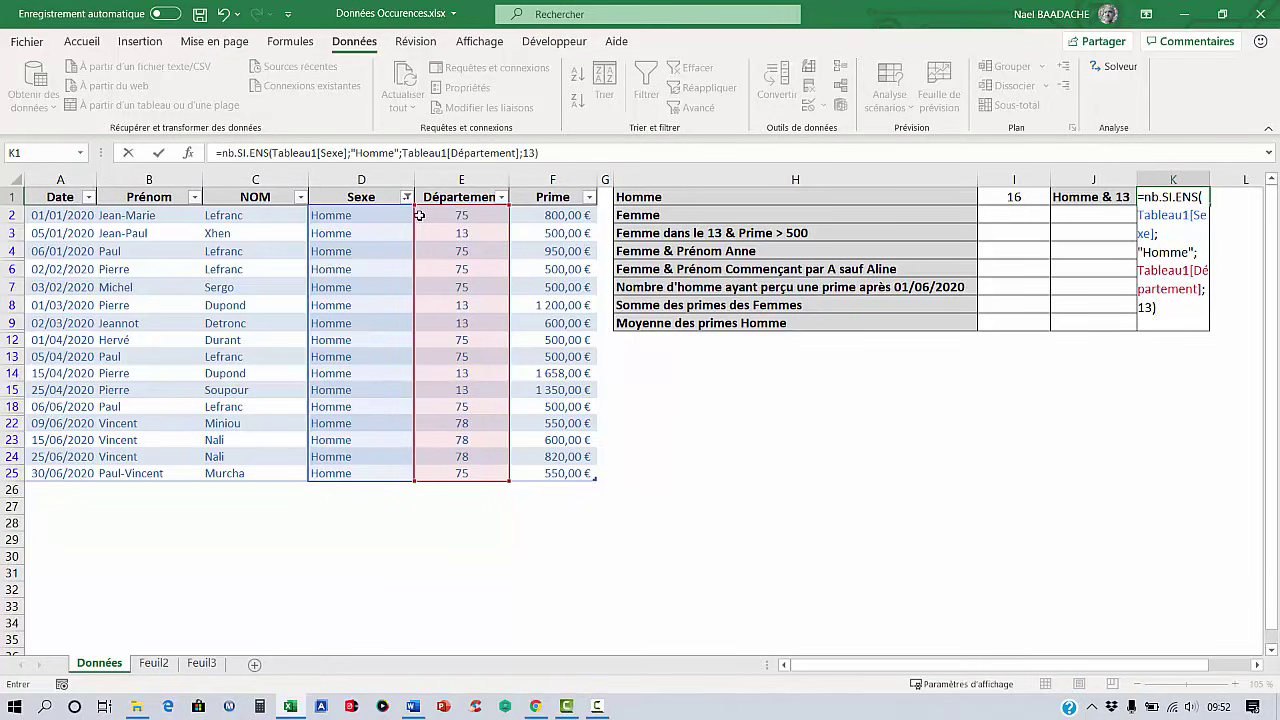
pyautogui.press('Return')
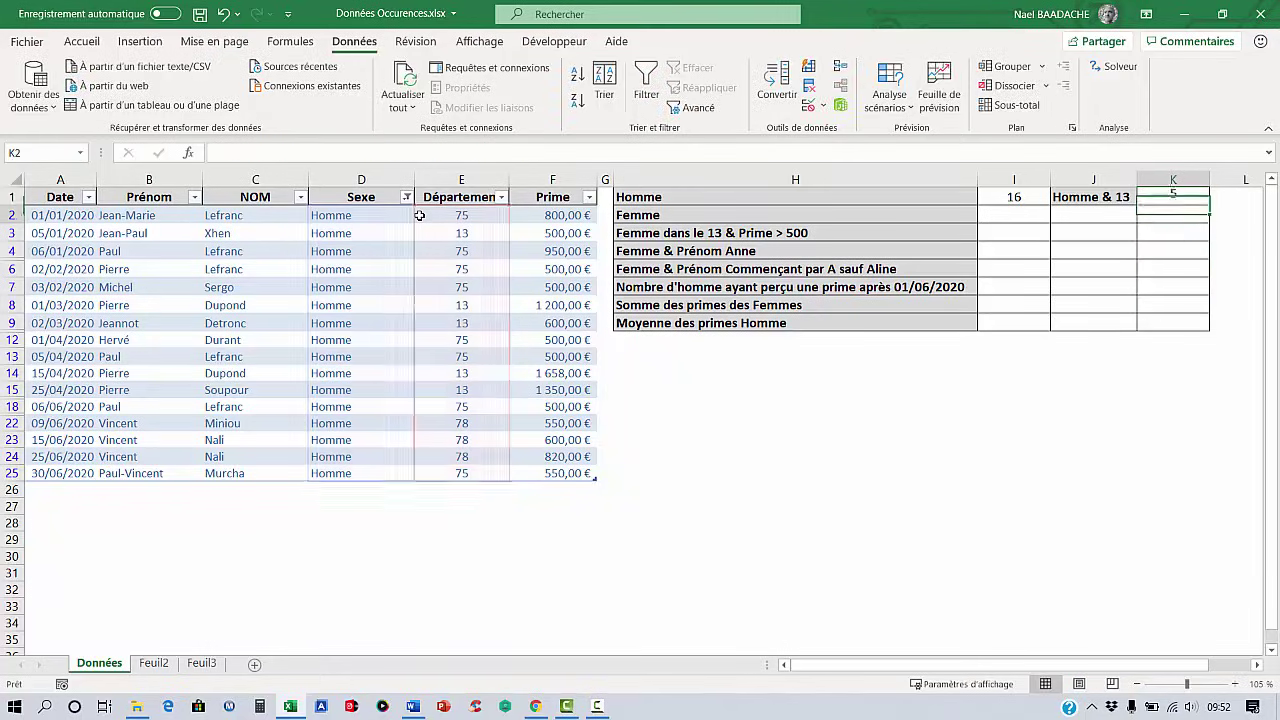
pyautogui.click(1163, 199)
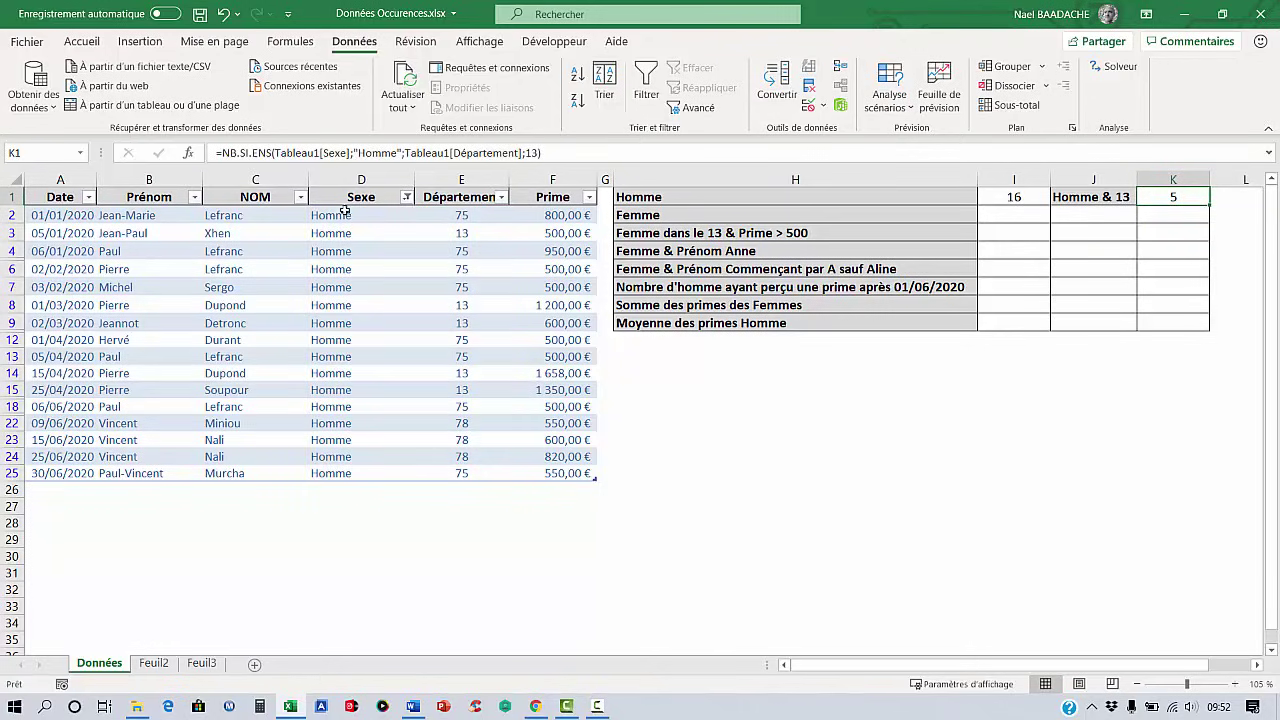
# Step: Filter the table's Département column to 13 only and select the remaining Département cells to check the Homme & 13 count
pyautogui.click(501, 198)
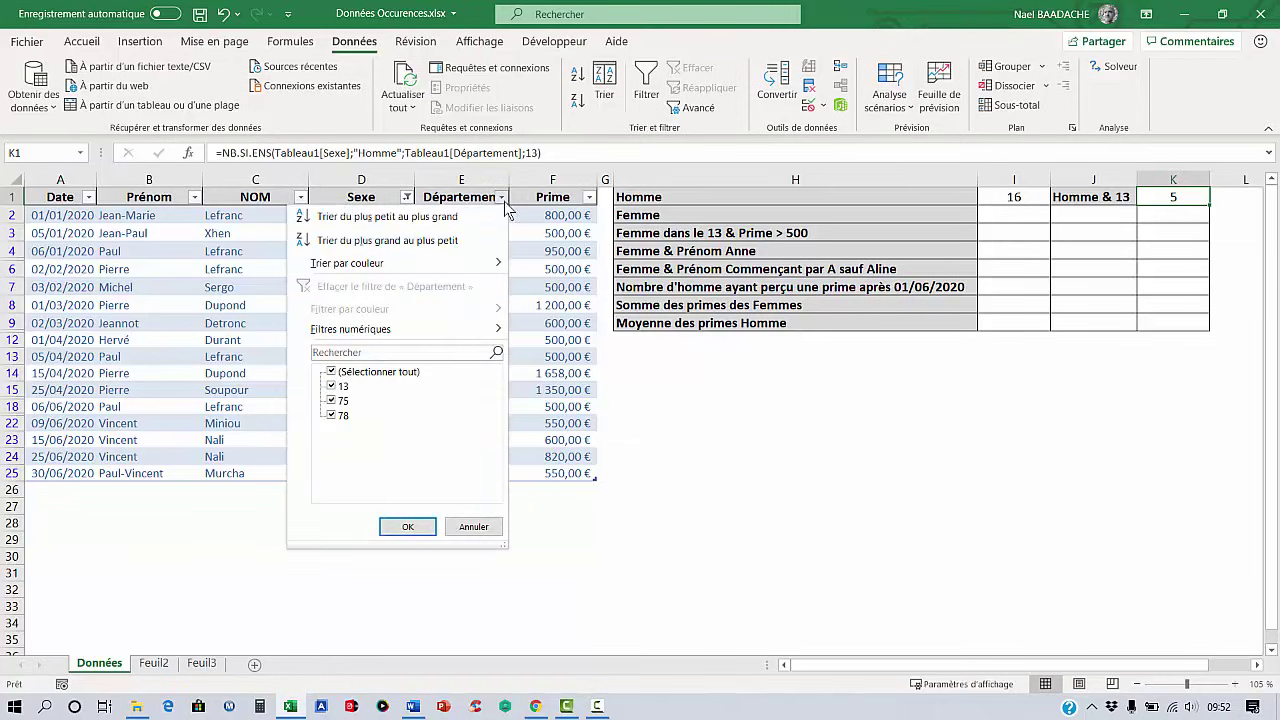
pyautogui.click(333, 374)
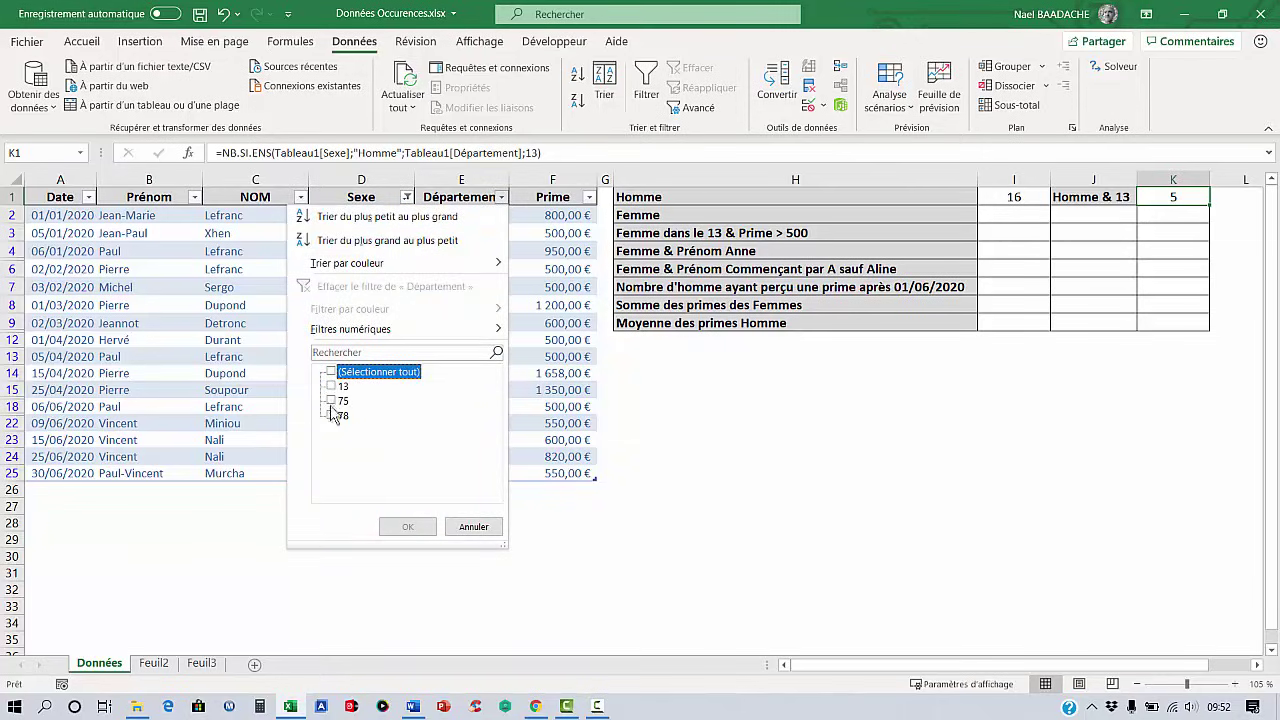
pyautogui.click(331, 386)
pyautogui.click(408, 527)
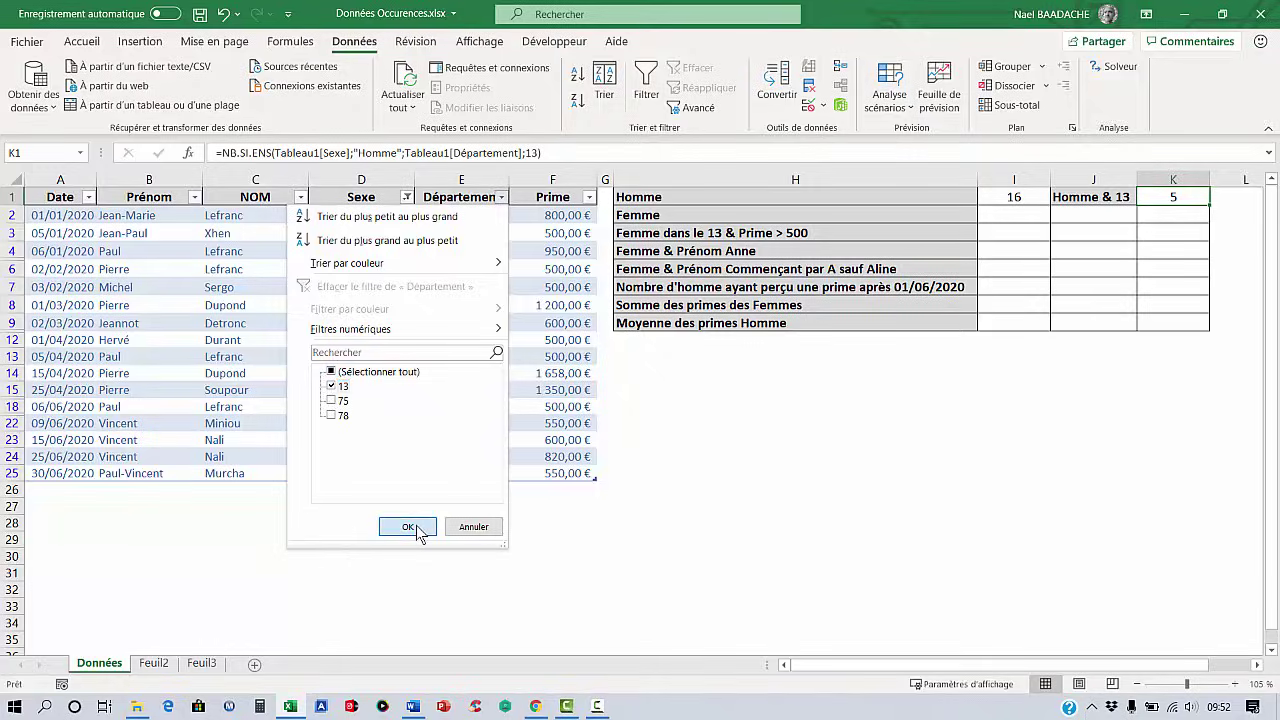
pyautogui.click(463, 217)
pyautogui.moveTo(463, 232); pyautogui.dragTo(446, 283)
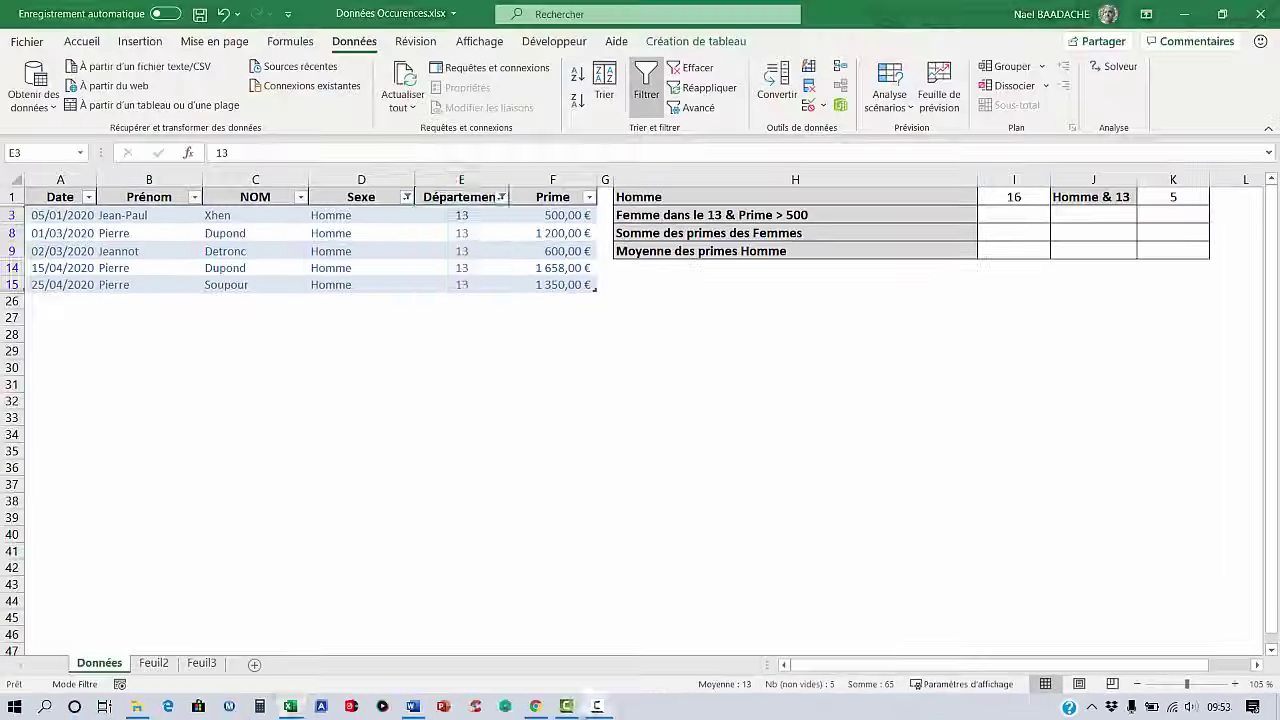
# Step: Turn off filtering on the table so that all employee rows are displayed
pyautogui.click(647, 88)
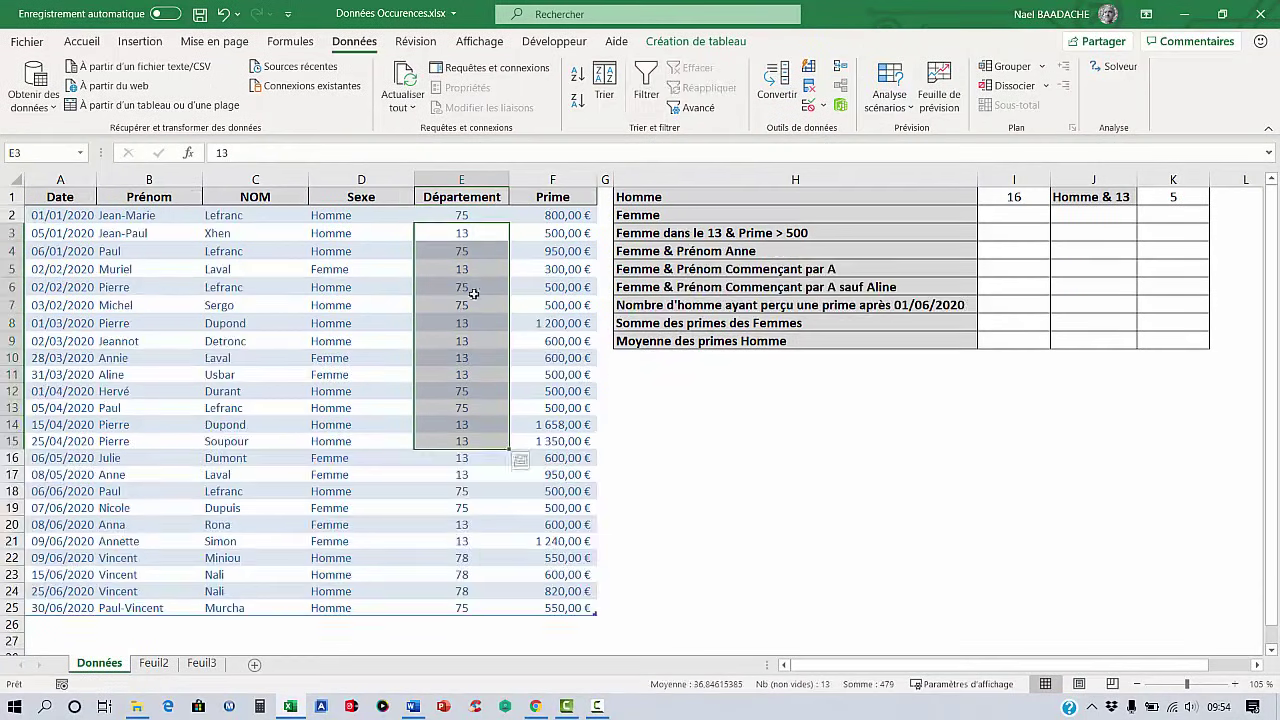
pyautogui.click(466, 288)
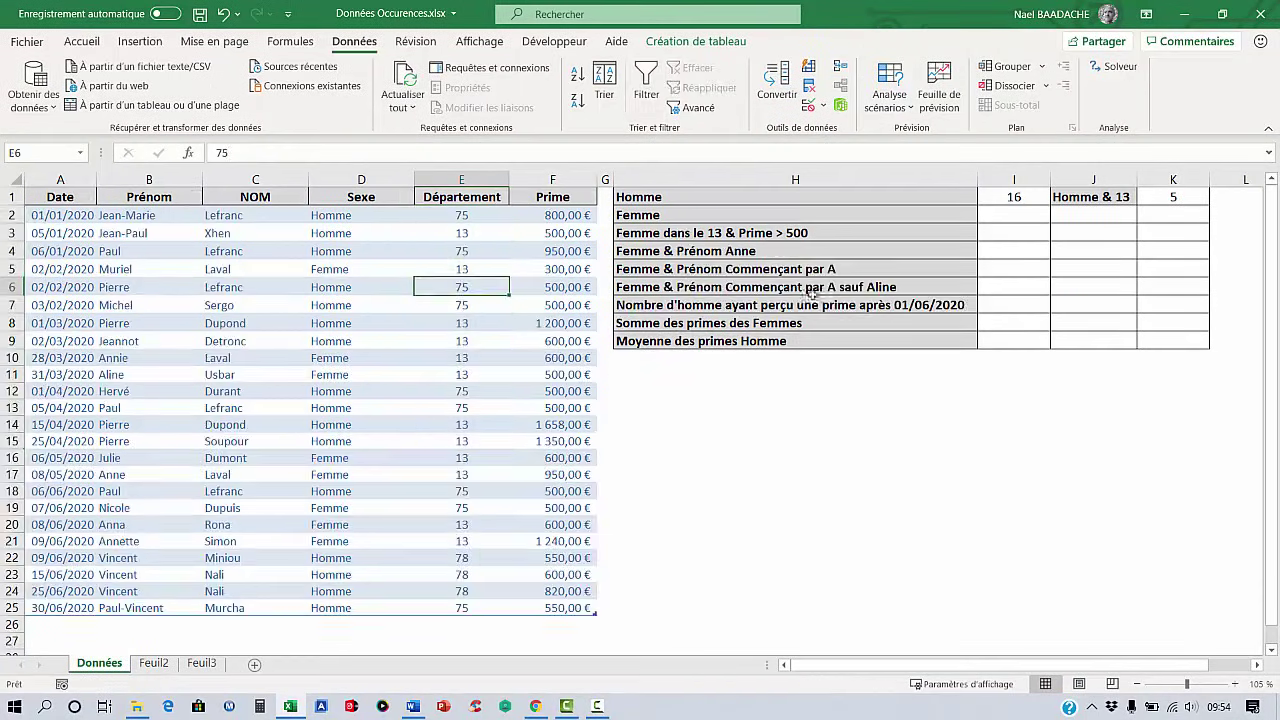
# Step: Count the women in cell I2 with the formula =NB.SI.ENS(Tableau1[Sexe];"Femme")
pyautogui.click(1002, 217)
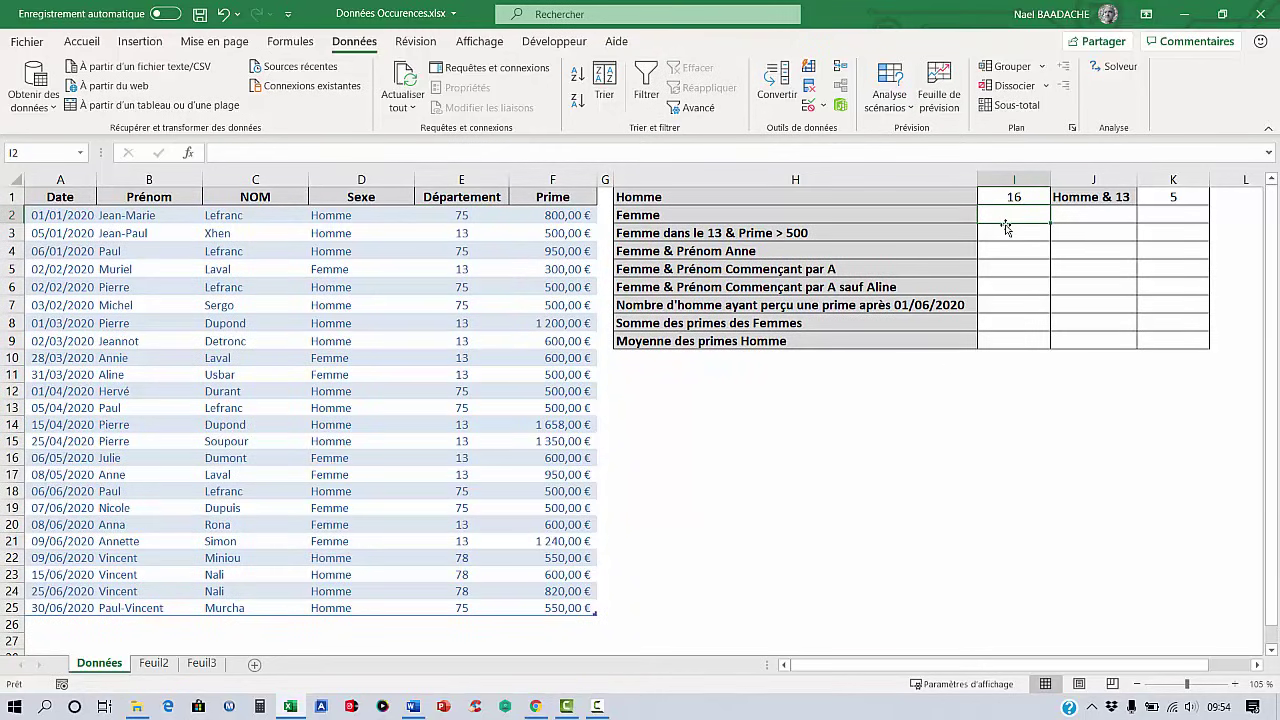
pyautogui.write('=N')
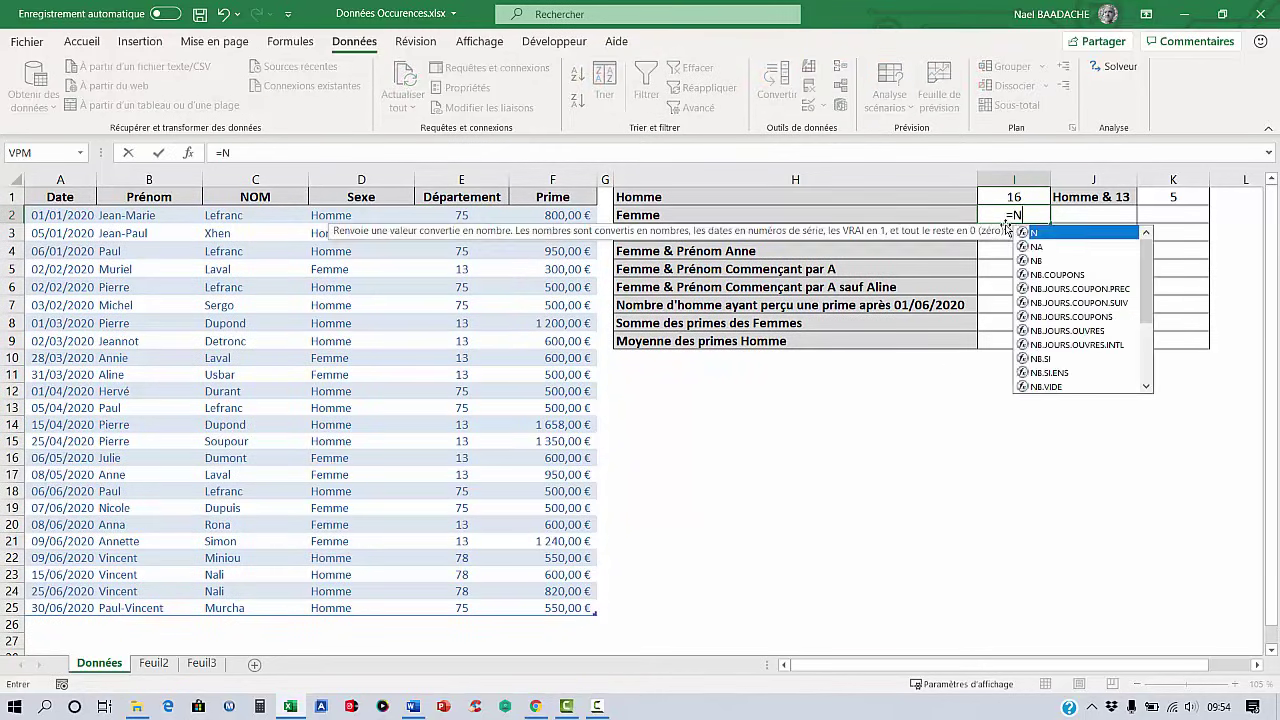
pyautogui.write('B.SI.ENS(')
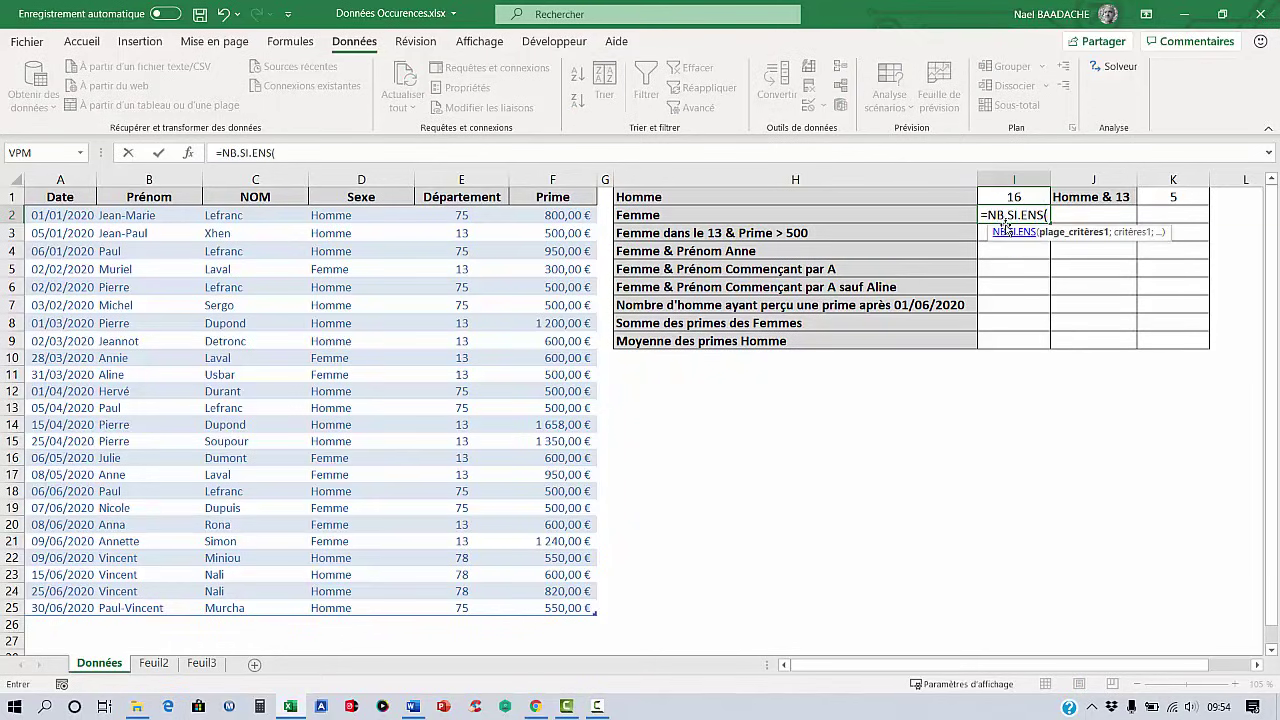
pyautogui.click(363, 218)
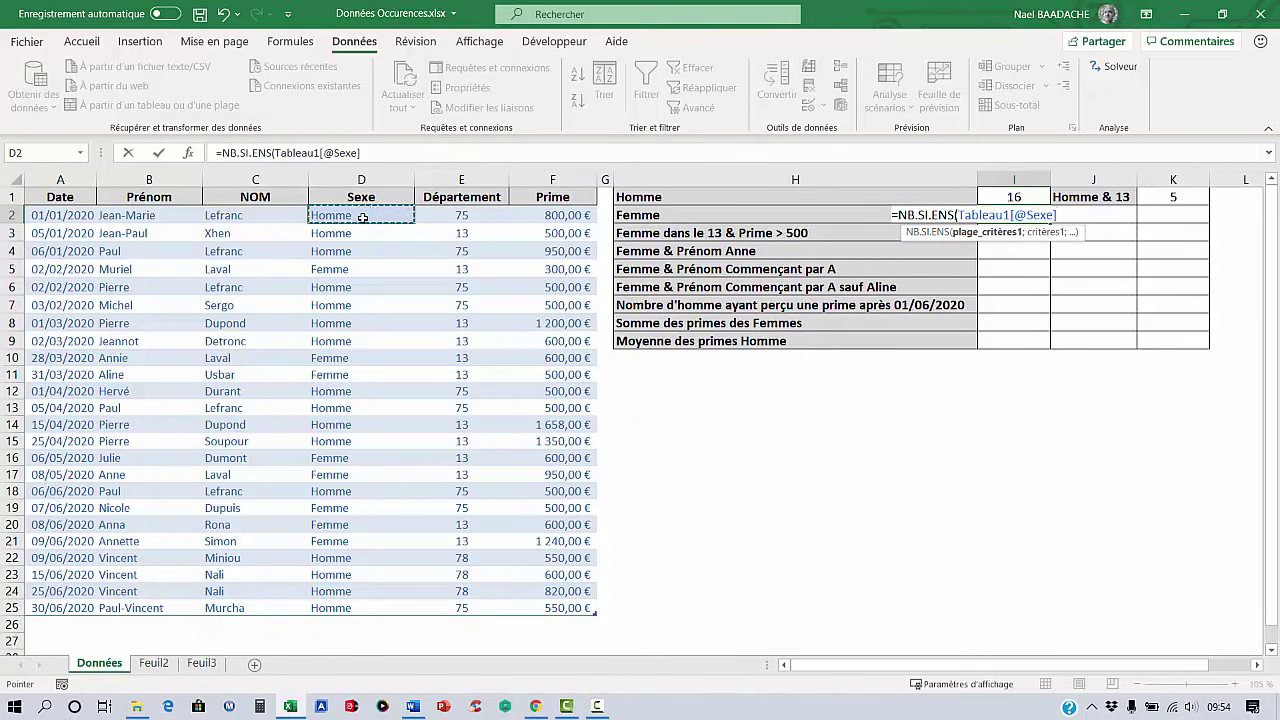
pyautogui.hotkey('ctrl', 'shift', 'Down')
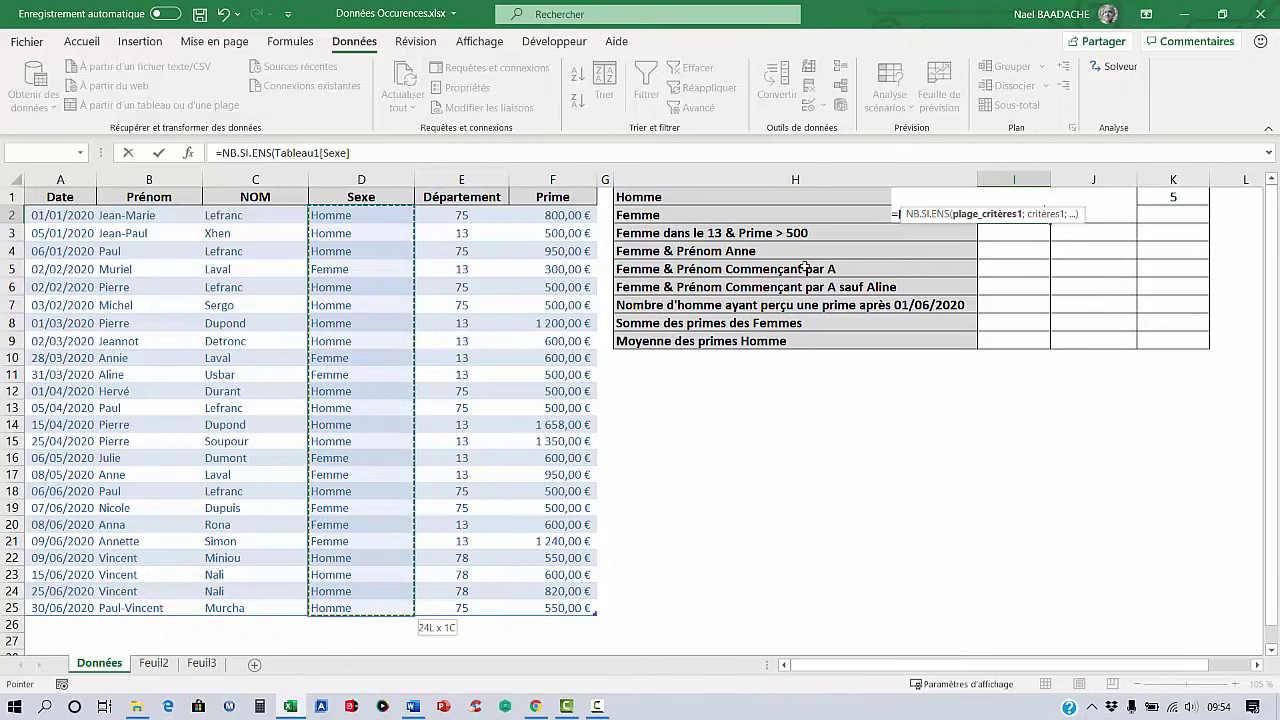
pyautogui.write(';')
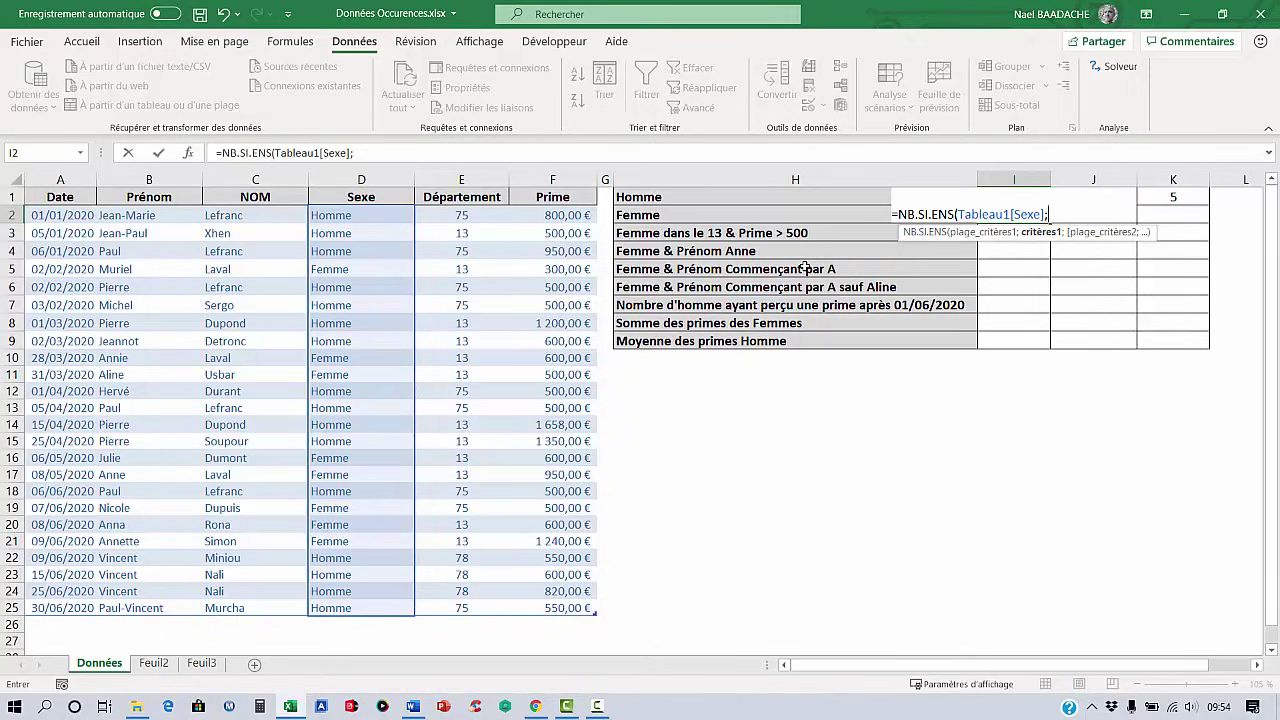
pyautogui.write('"Femme")')
pyautogui.press('Return')
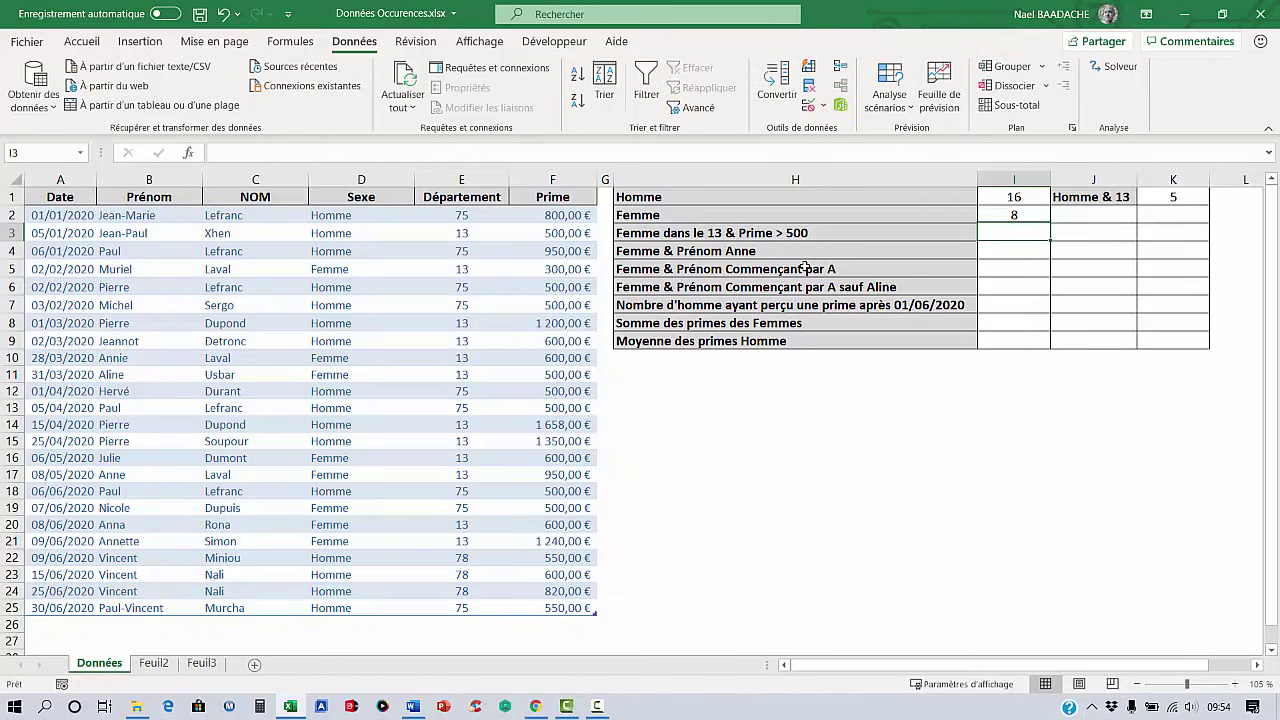
pyautogui.click(1014, 217)
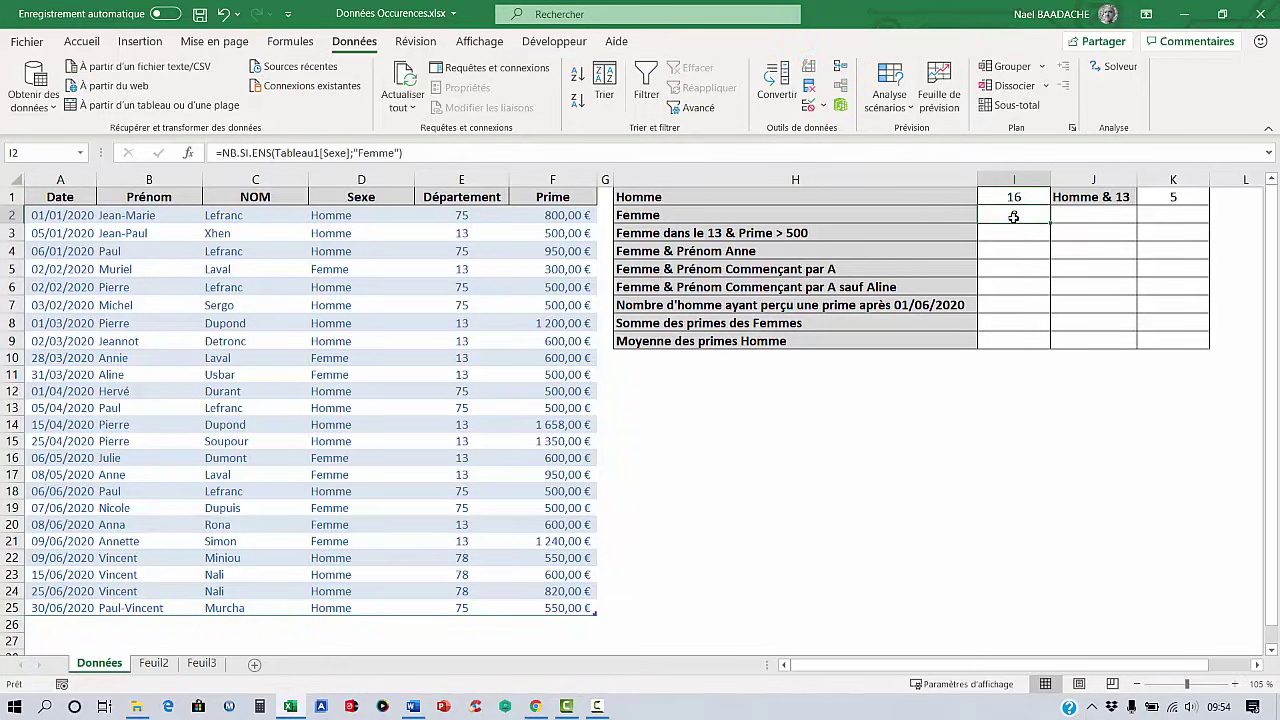
# Step: Begin an NB.SI.ENS formula in cell I3 with Tableau1[Sexe] as the first criteria range and "Femme" as its criterion
pyautogui.click(1007, 233)
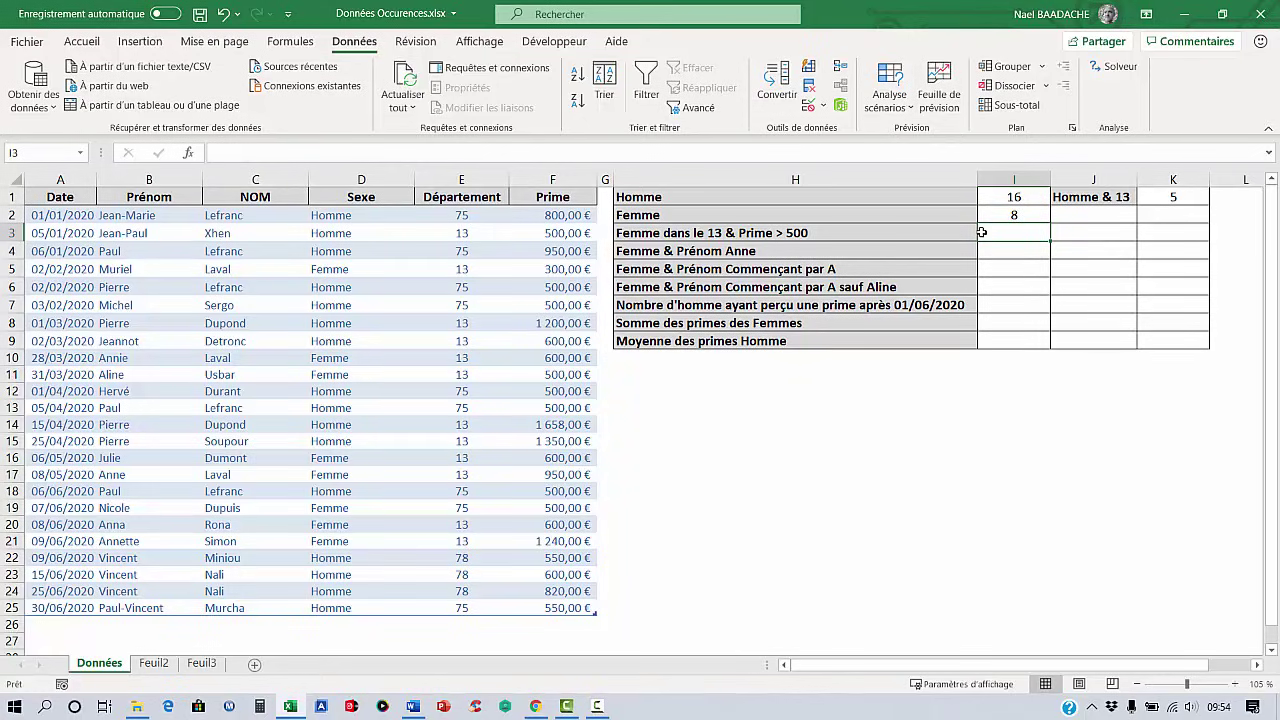
pyautogui.click(768, 234)
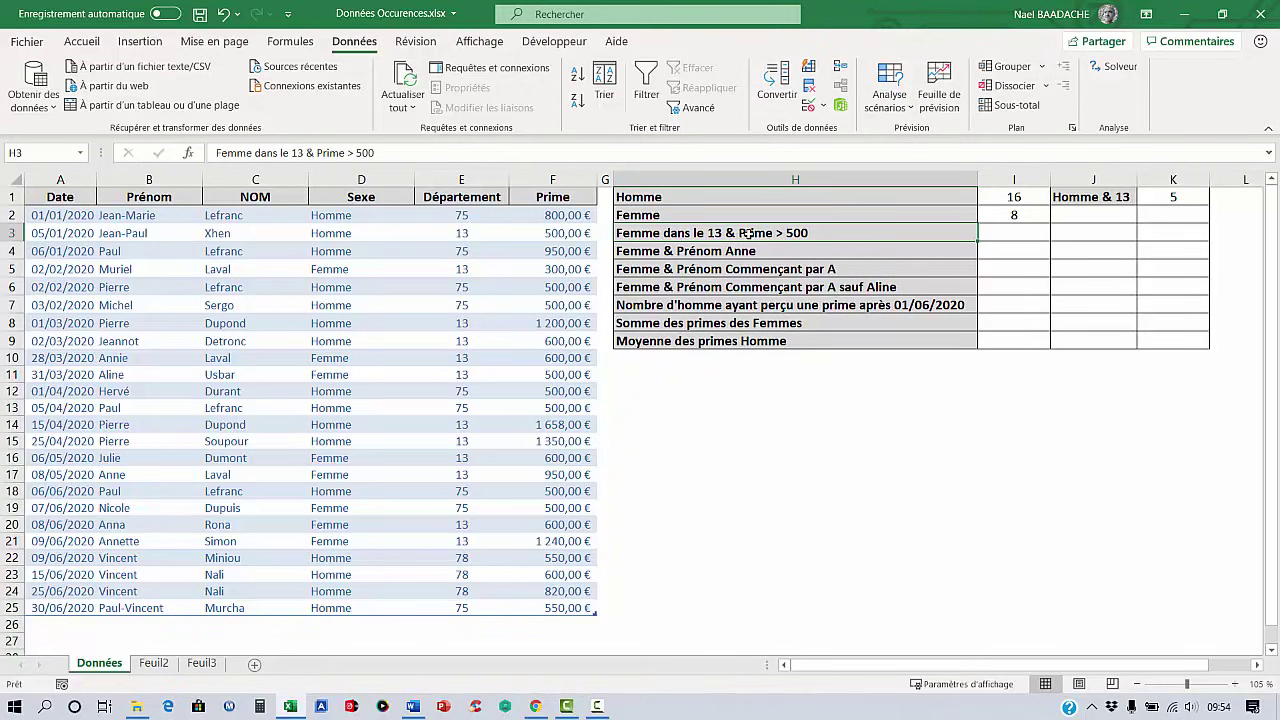
pyautogui.click(999, 236)
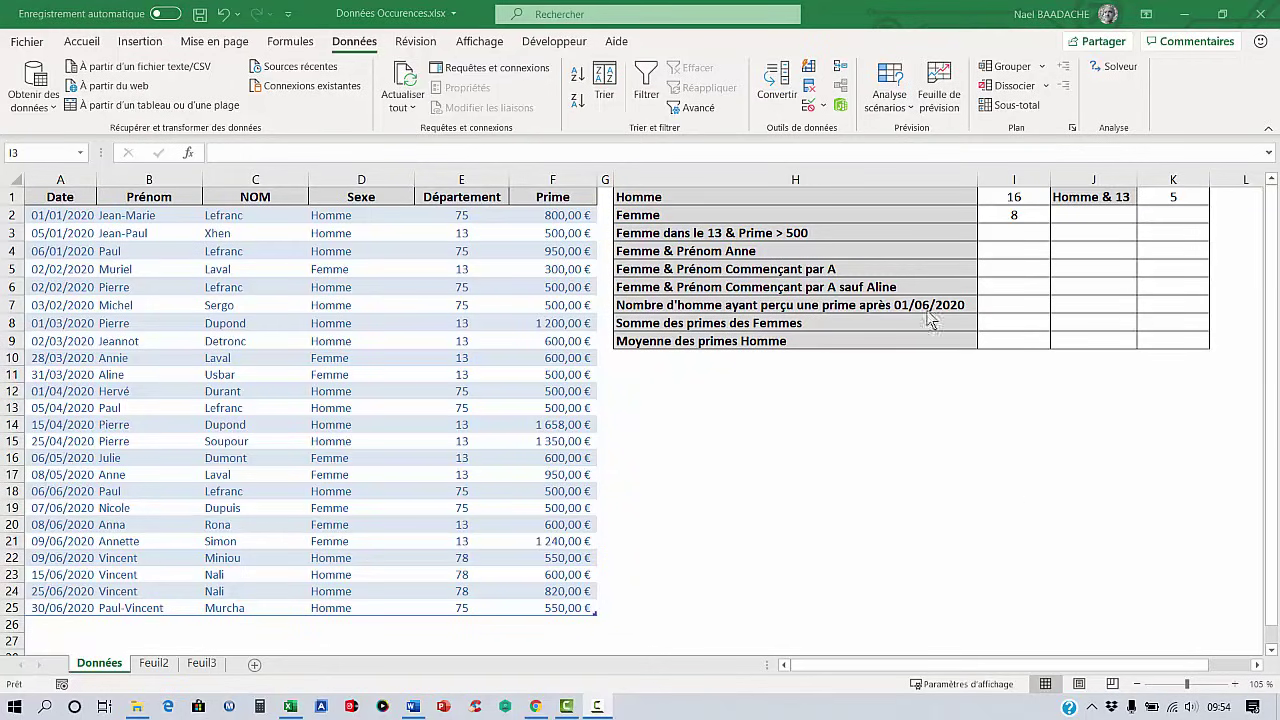
pyautogui.doubleClick(1004, 234)
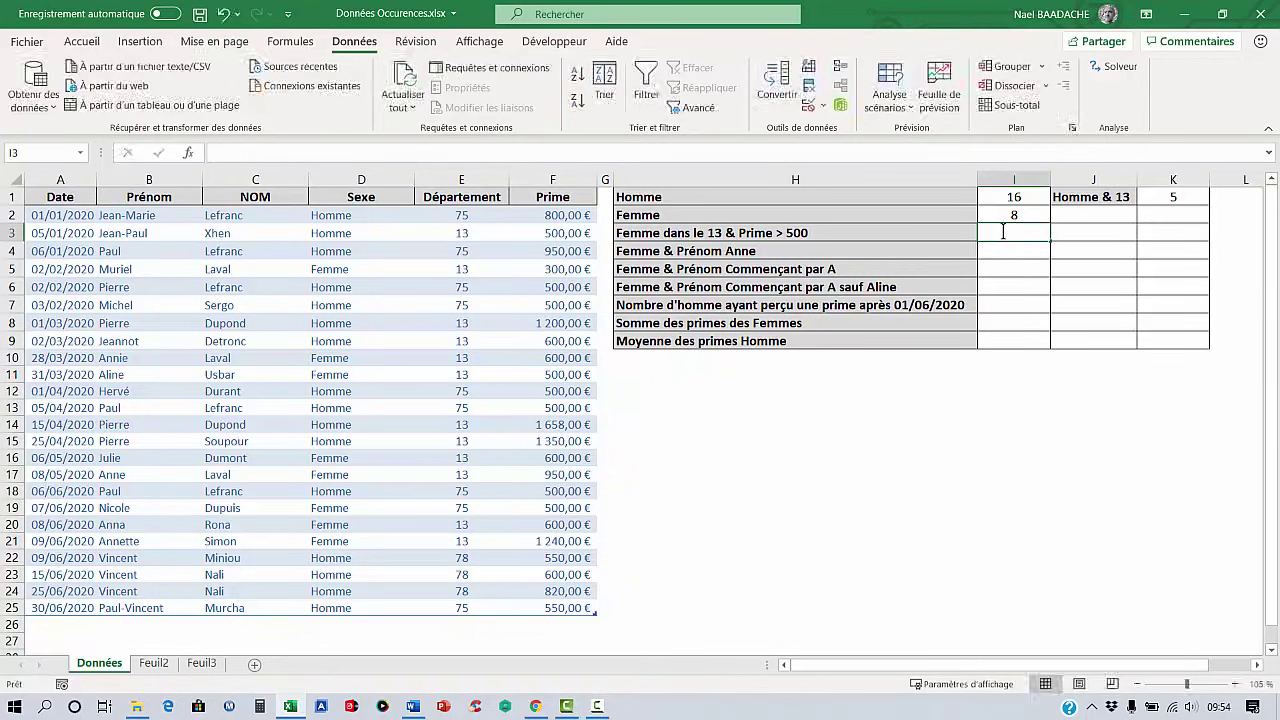
pyautogui.write('=NB.')
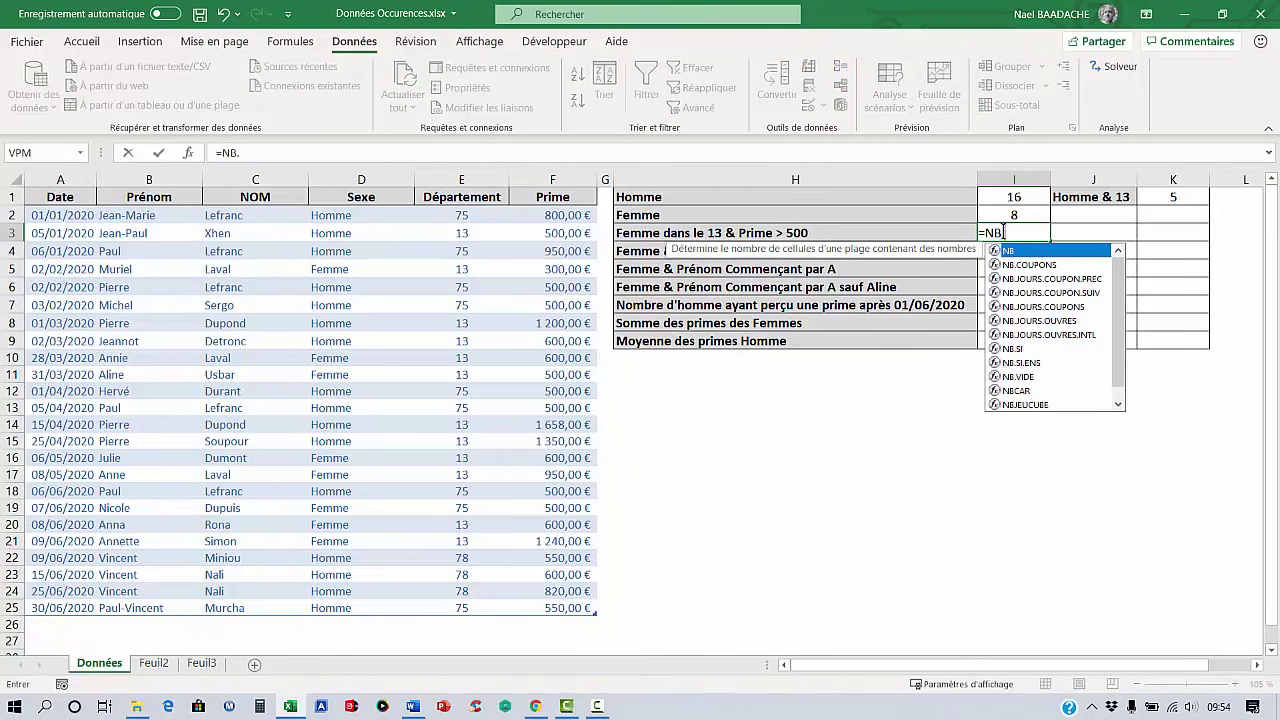
pyautogui.write('SI.ENS(')
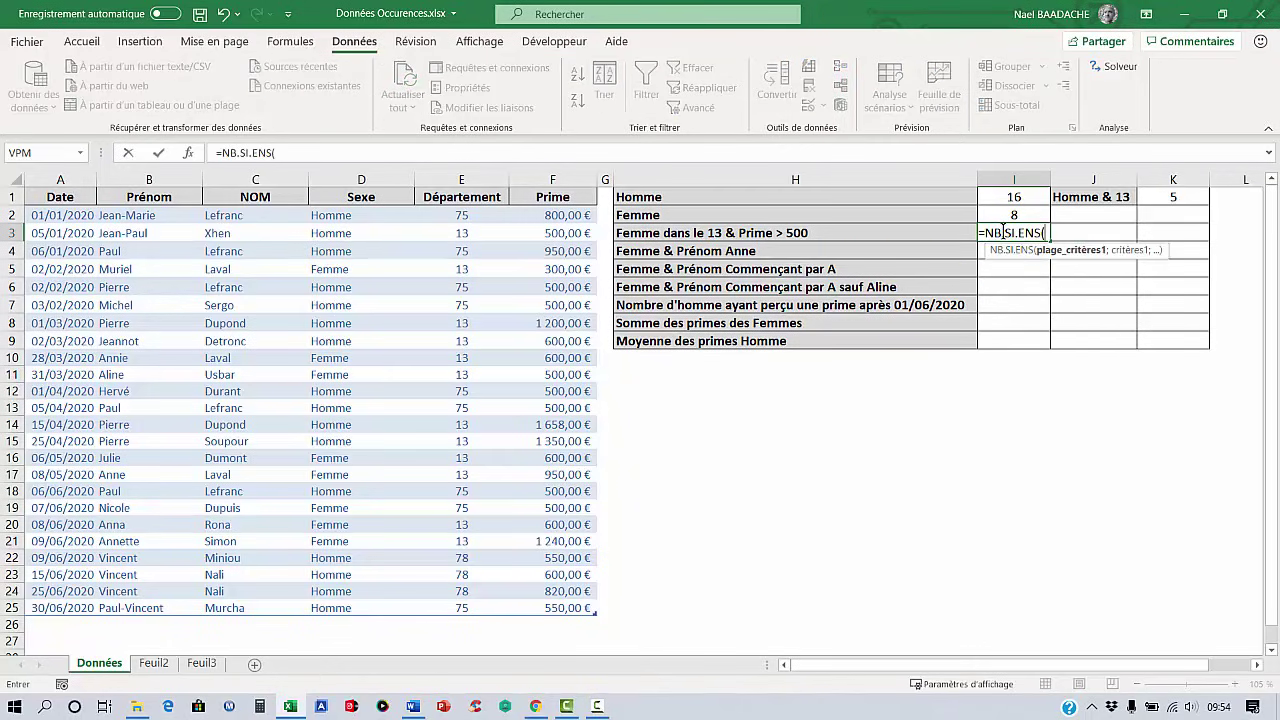
pyautogui.click(365, 216)
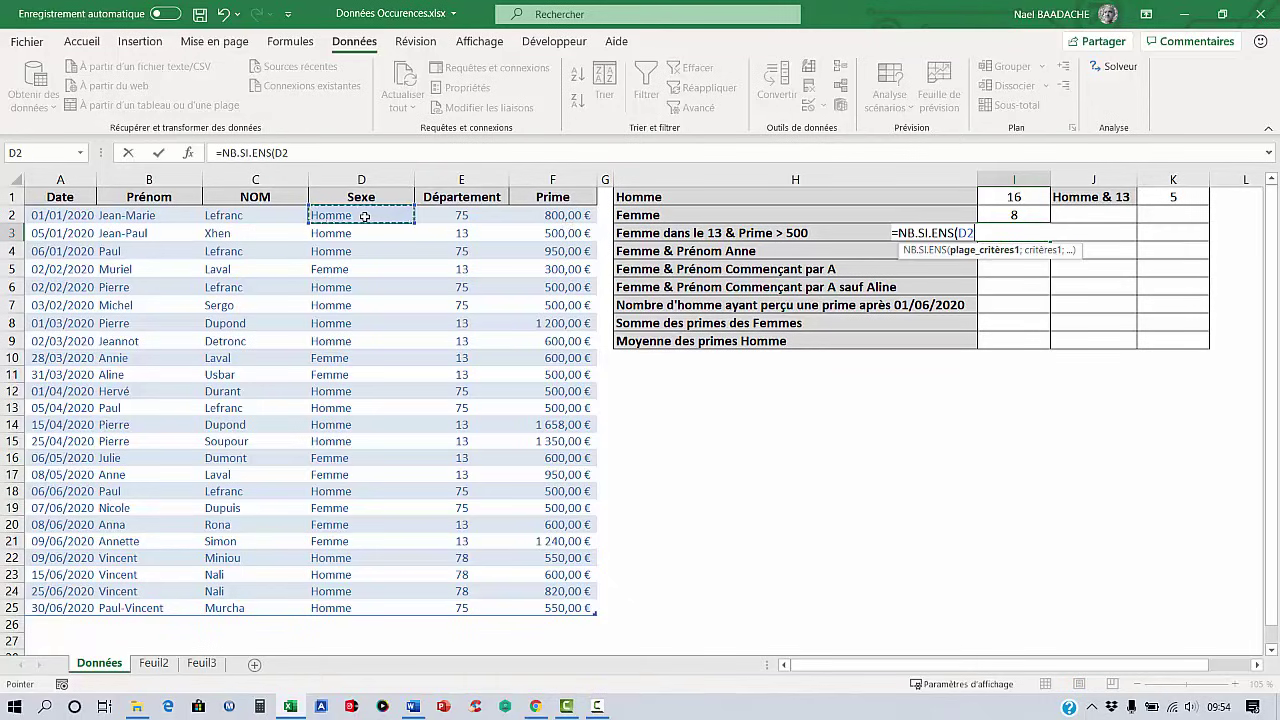
pyautogui.hotkey('ctrl', 'shift', 'Down')
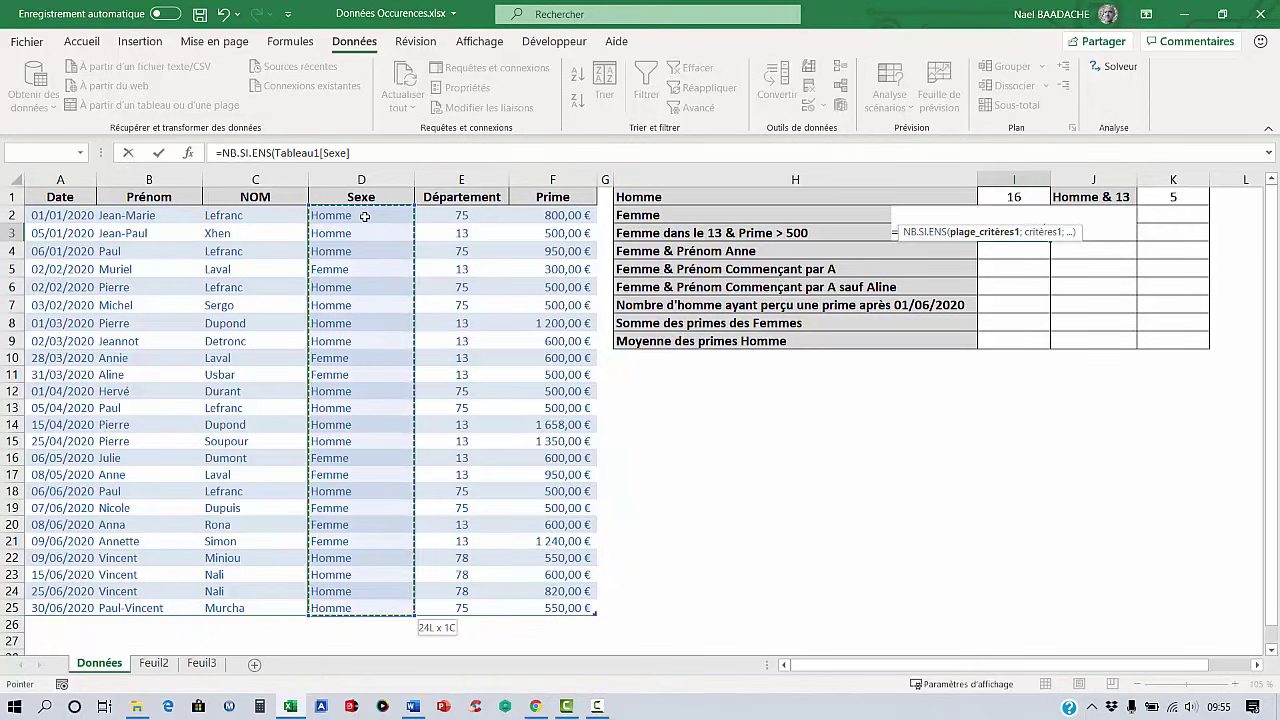
pyautogui.write(';')
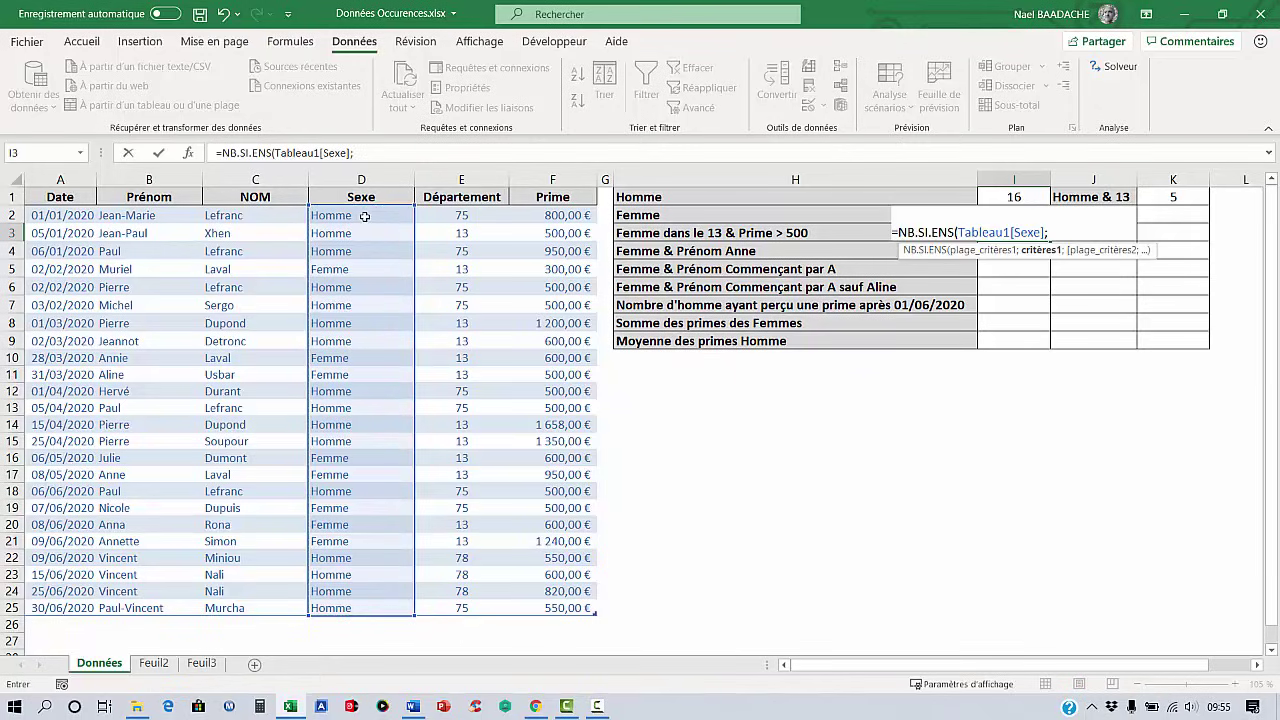
pyautogui.write('"Femme";')
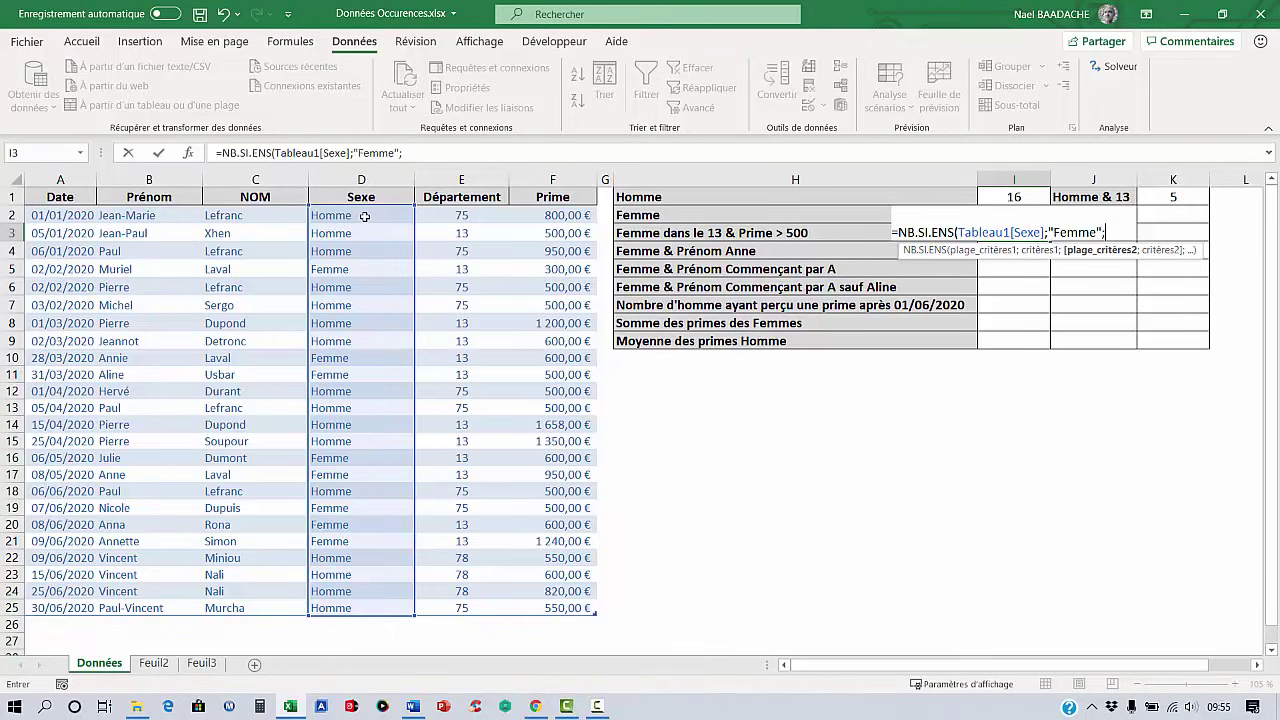
# Step: Add Tableau1[Département] as the second criteria range of the I3 formula, with 13 as its criterion
pyautogui.click(463, 218)
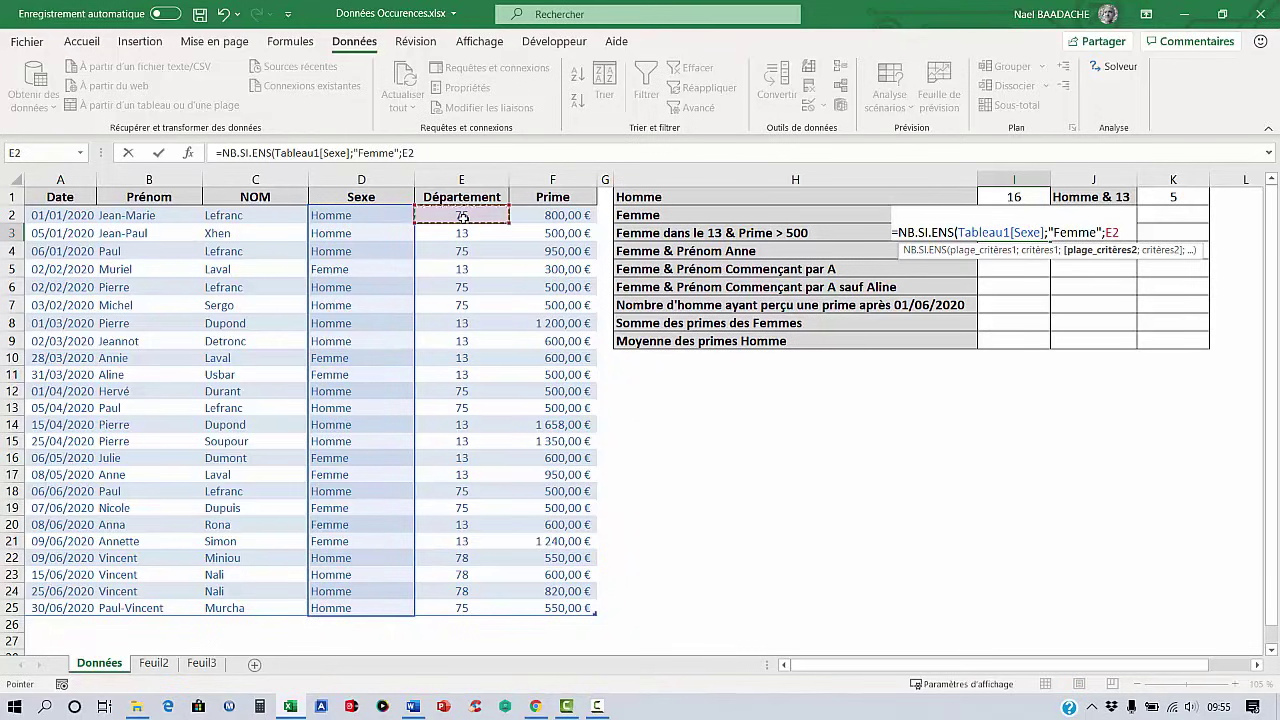
pyautogui.hotkey('ctrl', 'shift', 'Down')
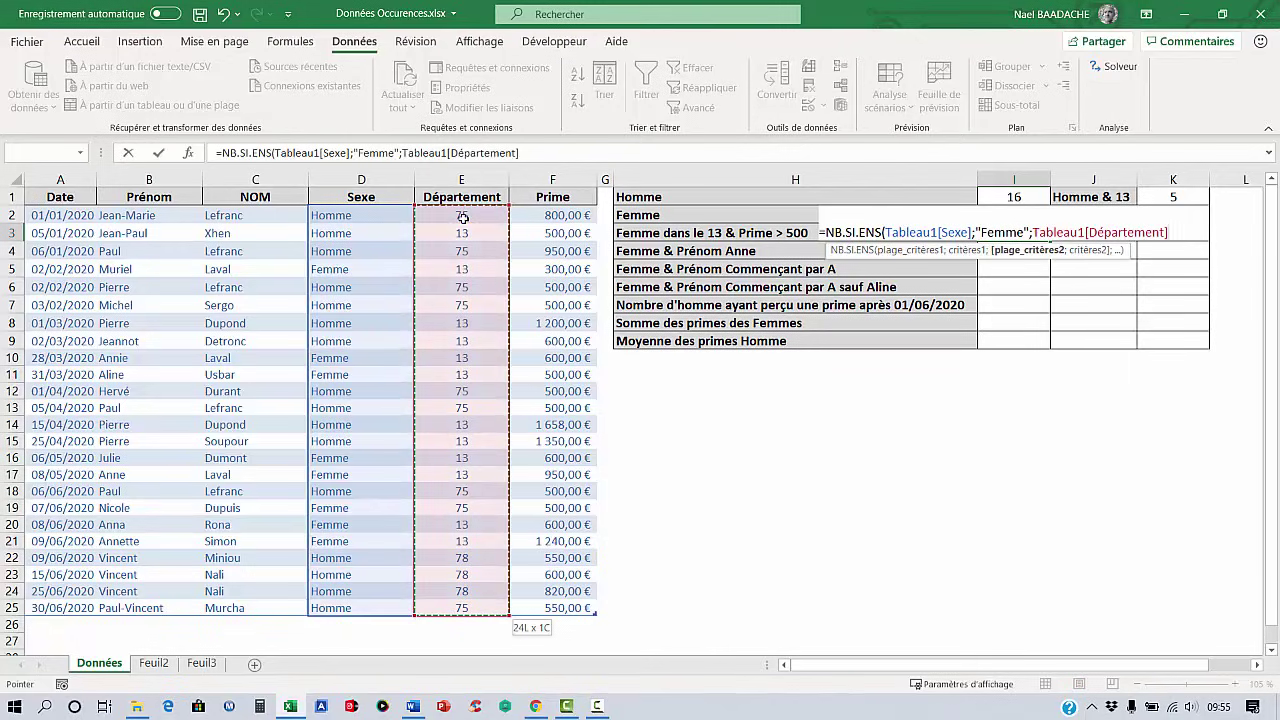
pyautogui.write(';')
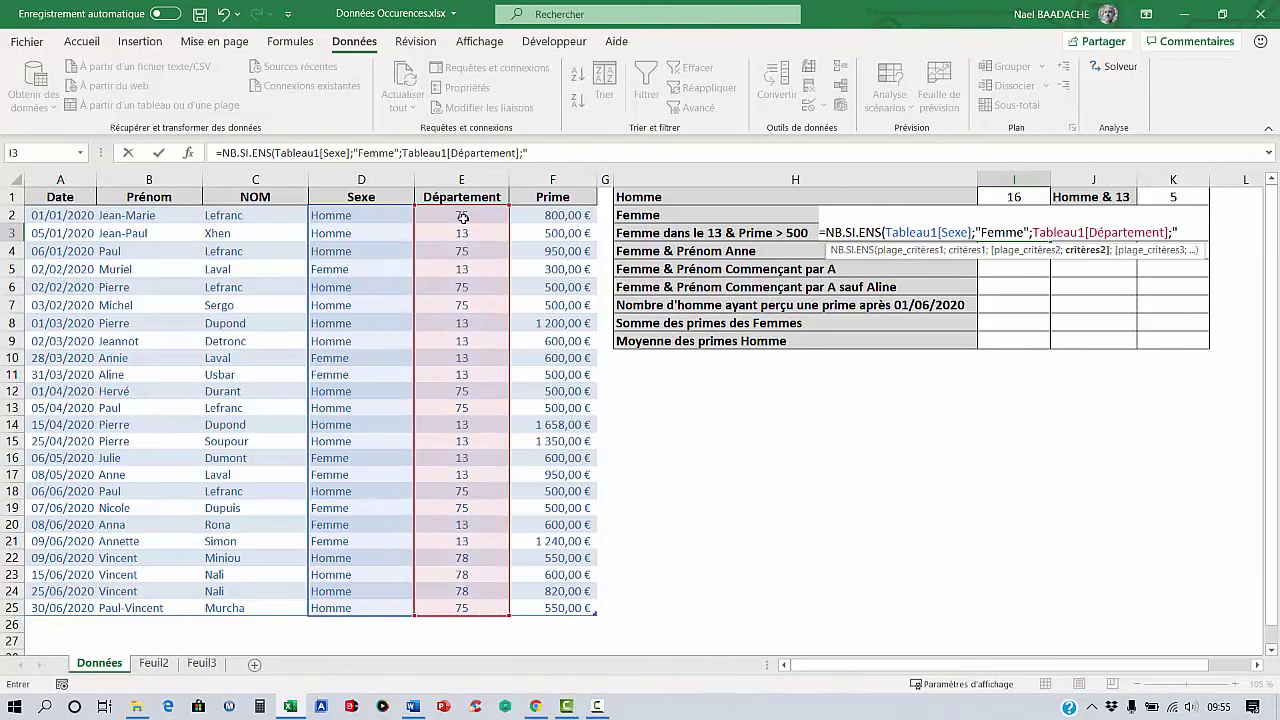
pyautogui.write('13;')
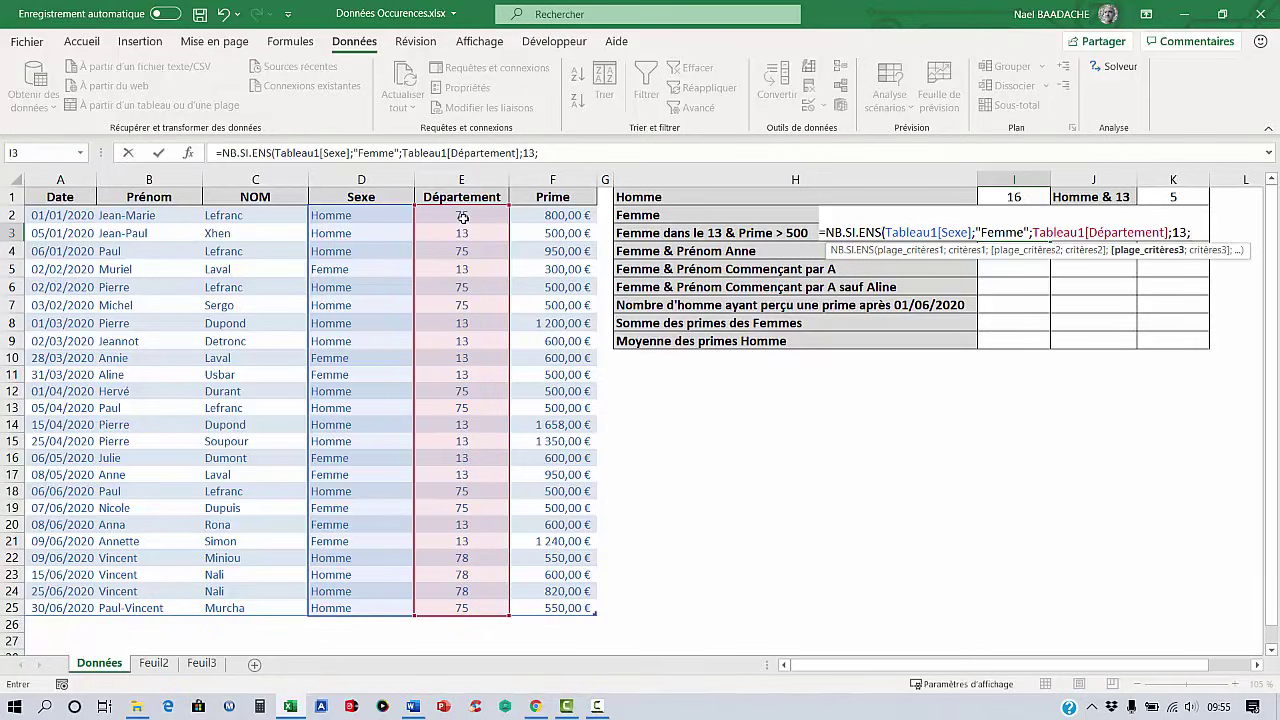
# Step: Complete the I3 formula with Tableau1[Prime] as the third criteria range and ">"&500 as its criterion
pyautogui.click(565, 216)
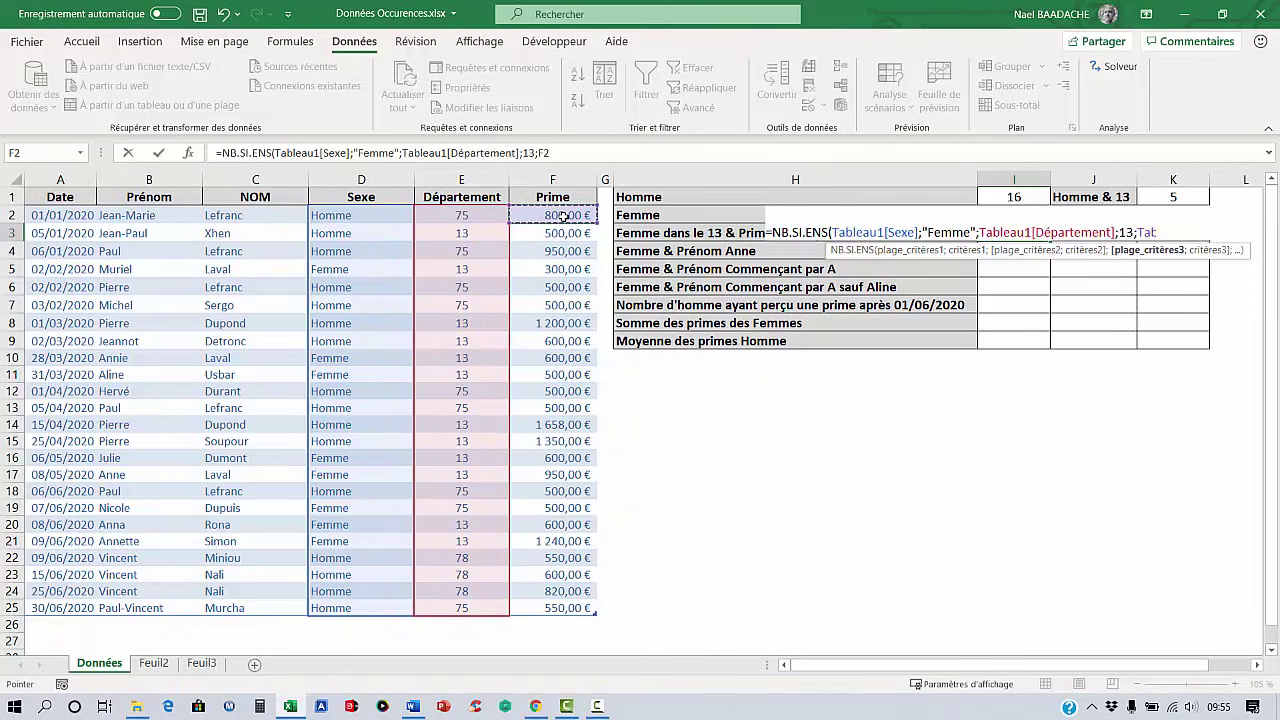
pyautogui.hotkey('ctrl', 'shift', 'Down')
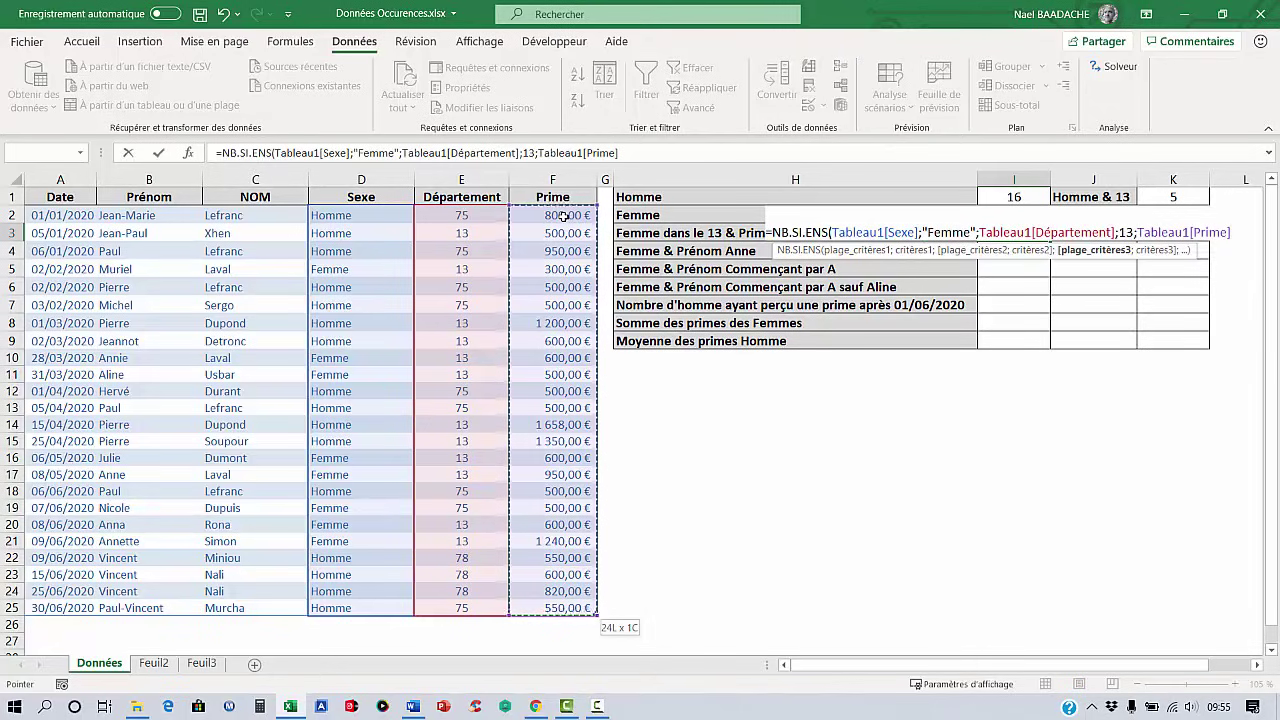
pyautogui.write(';')
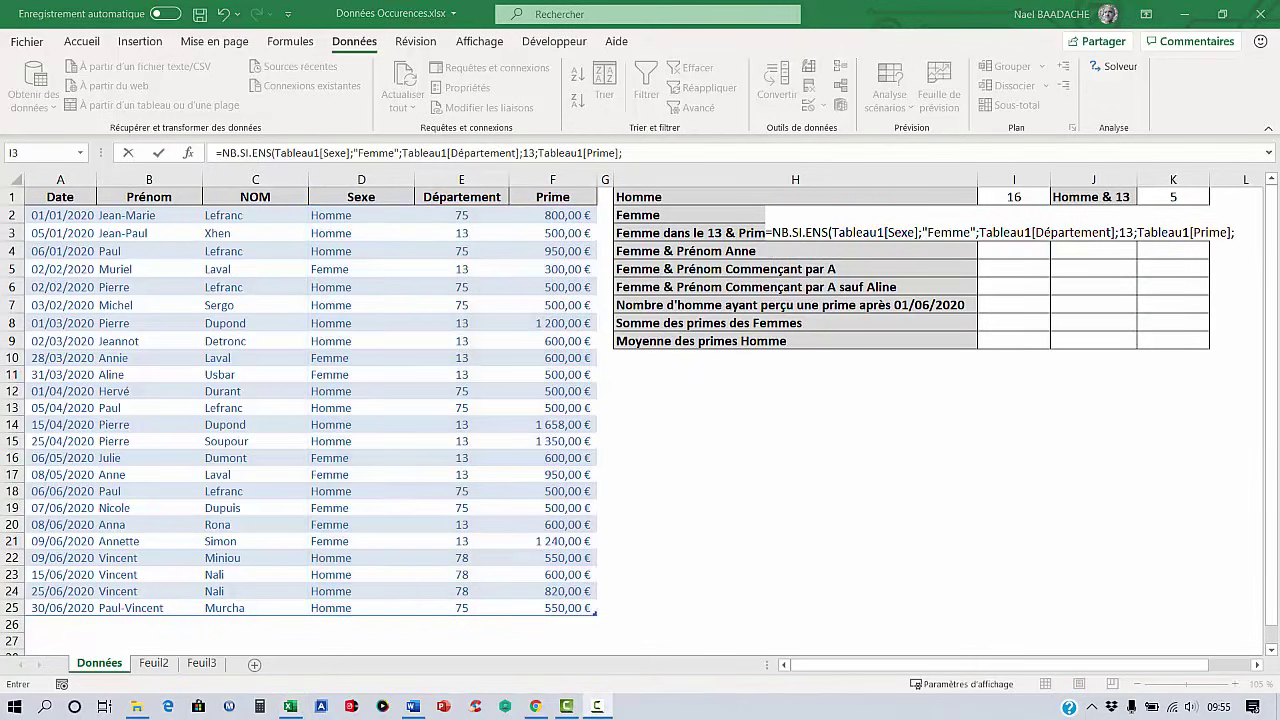
pyautogui.click(637, 152)
pyautogui.write('">')
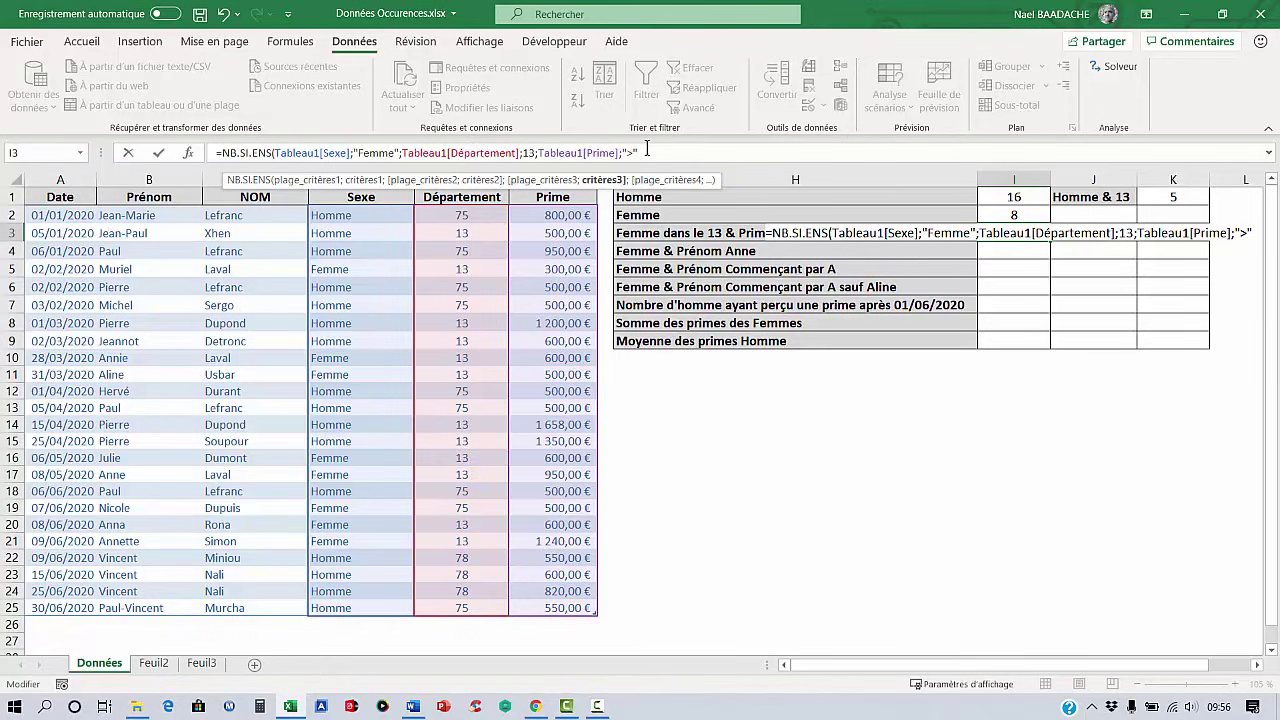
pyautogui.write('&')
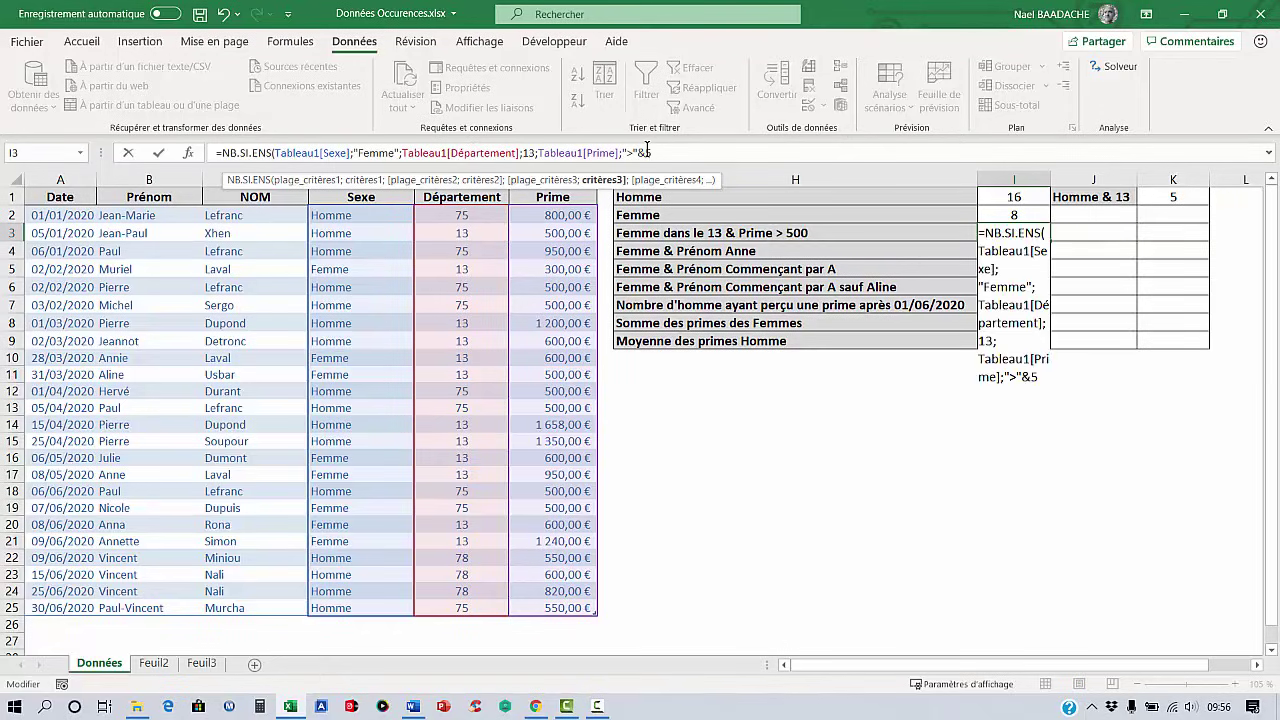
pyautogui.write('500)')
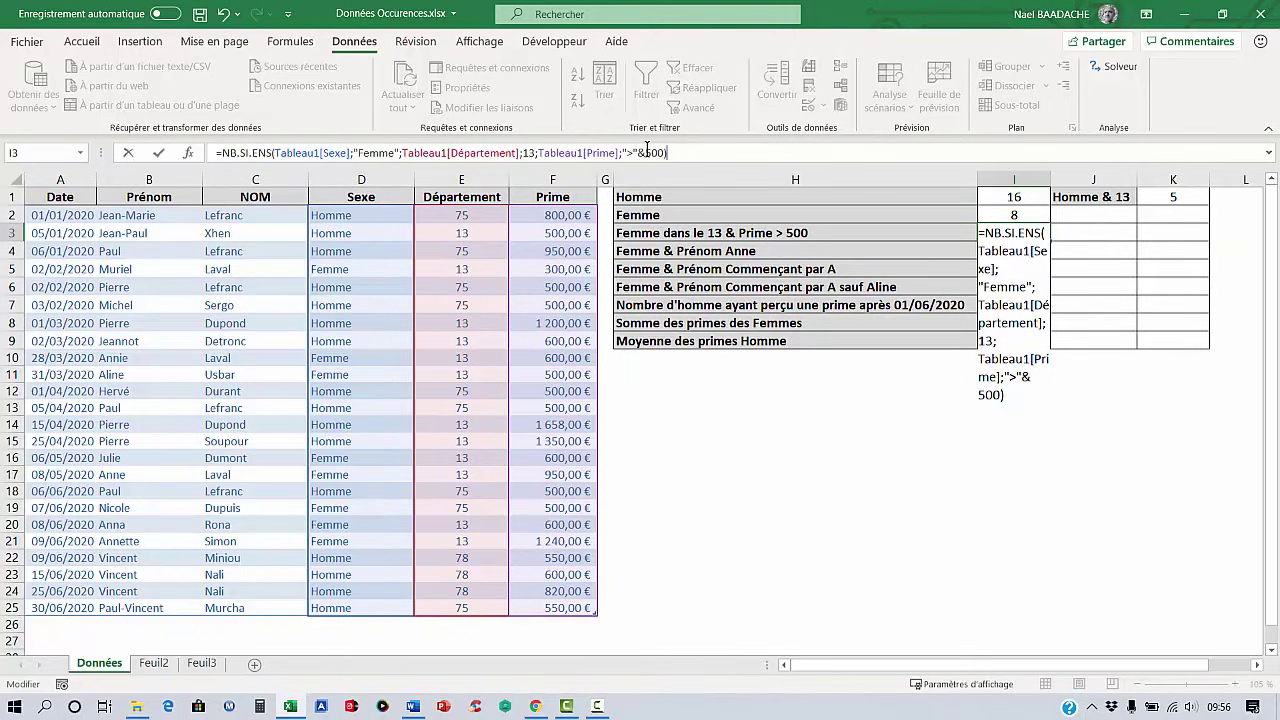
pyautogui.press('Return')
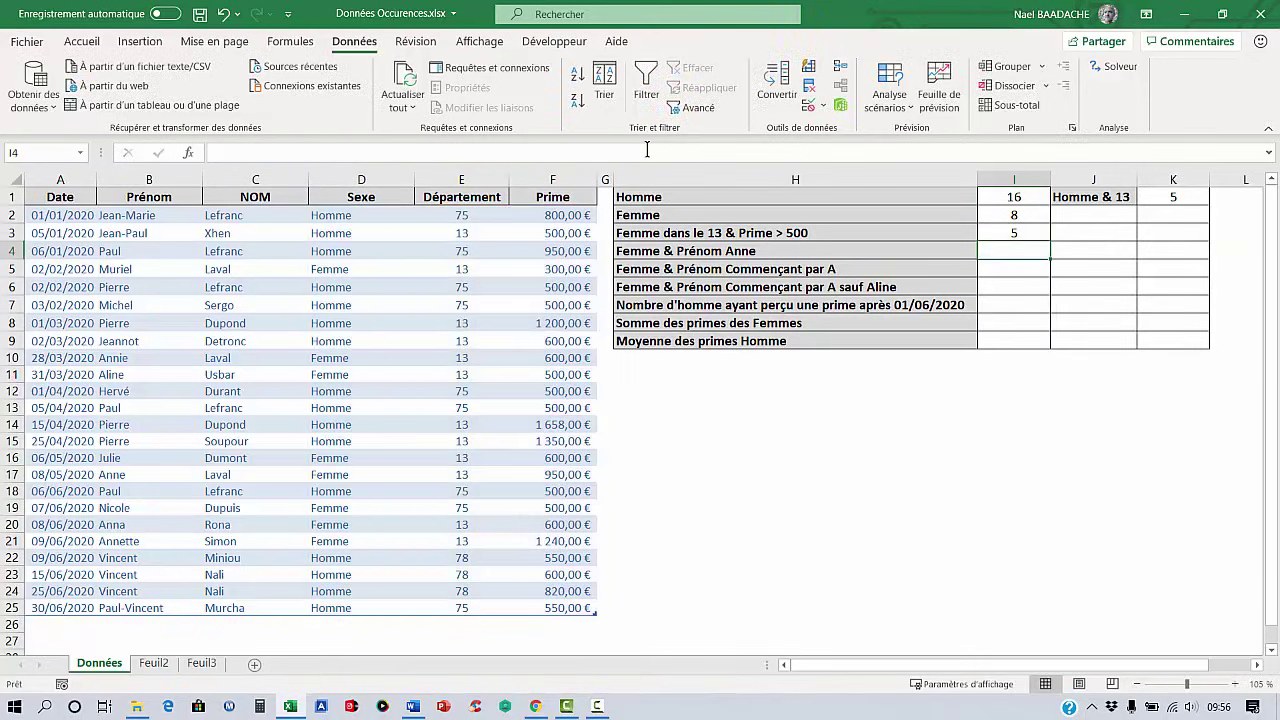
# Step: Turn on the bonus table's filters and show only the Femme rows of the Sexe column to check the I3 count
pyautogui.click(1018, 233)
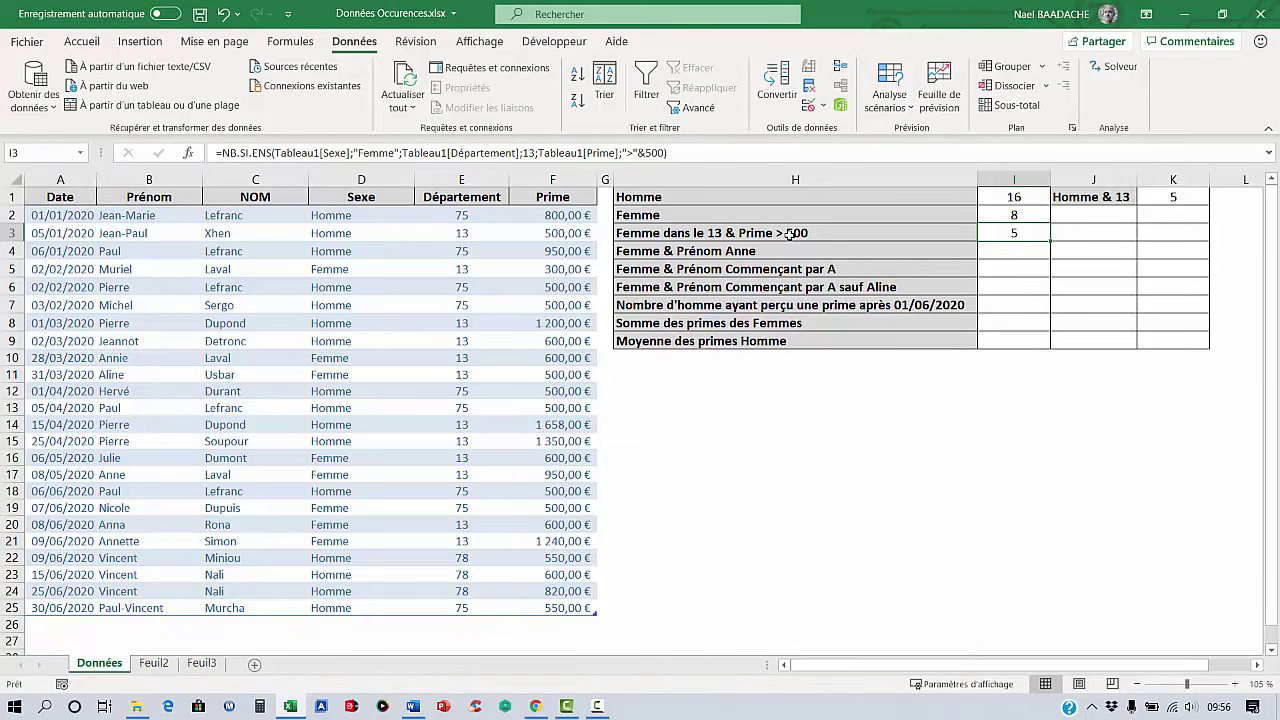
pyautogui.click(358, 215)
pyautogui.click(646, 85)
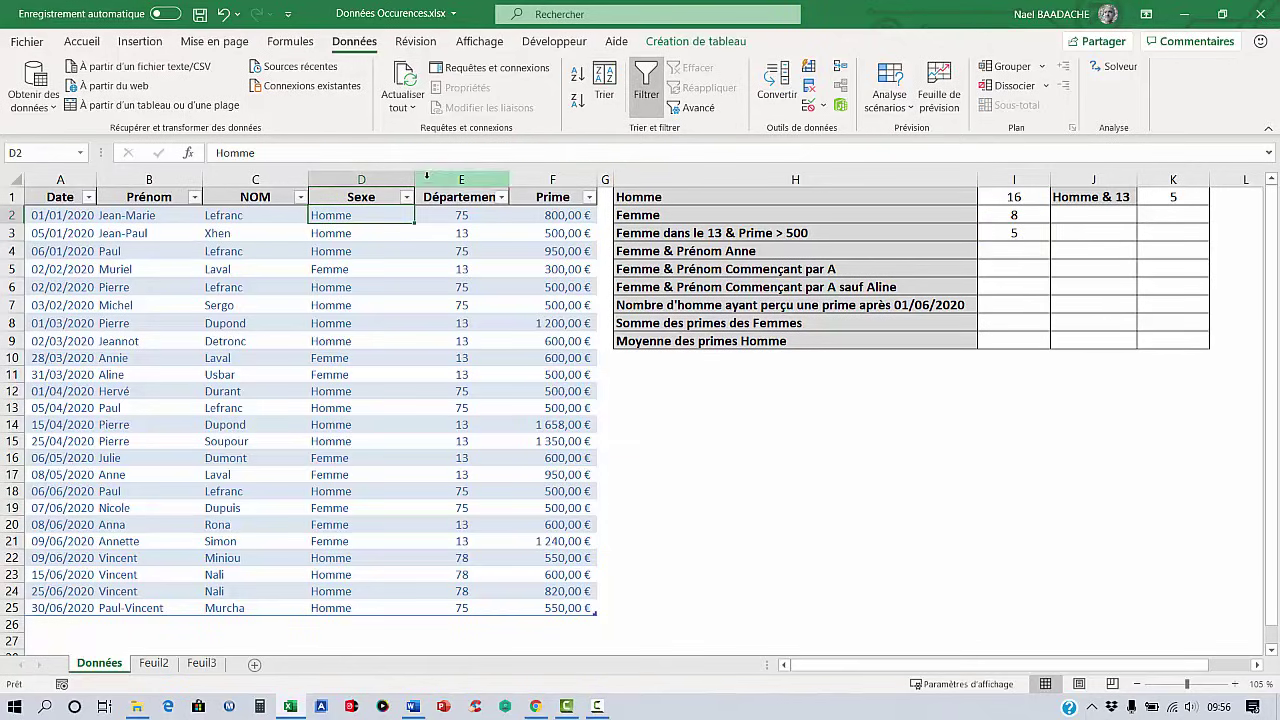
pyautogui.click(406, 197)
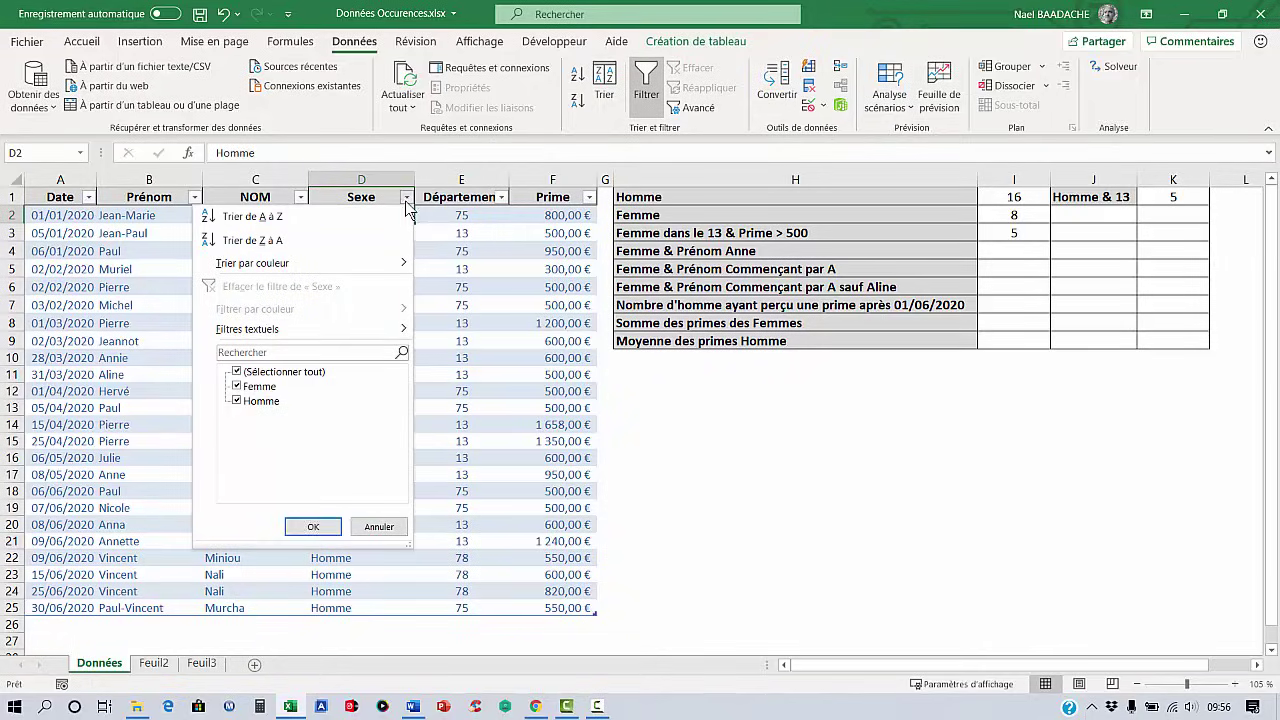
pyautogui.click(236, 401)
pyautogui.click(313, 526)
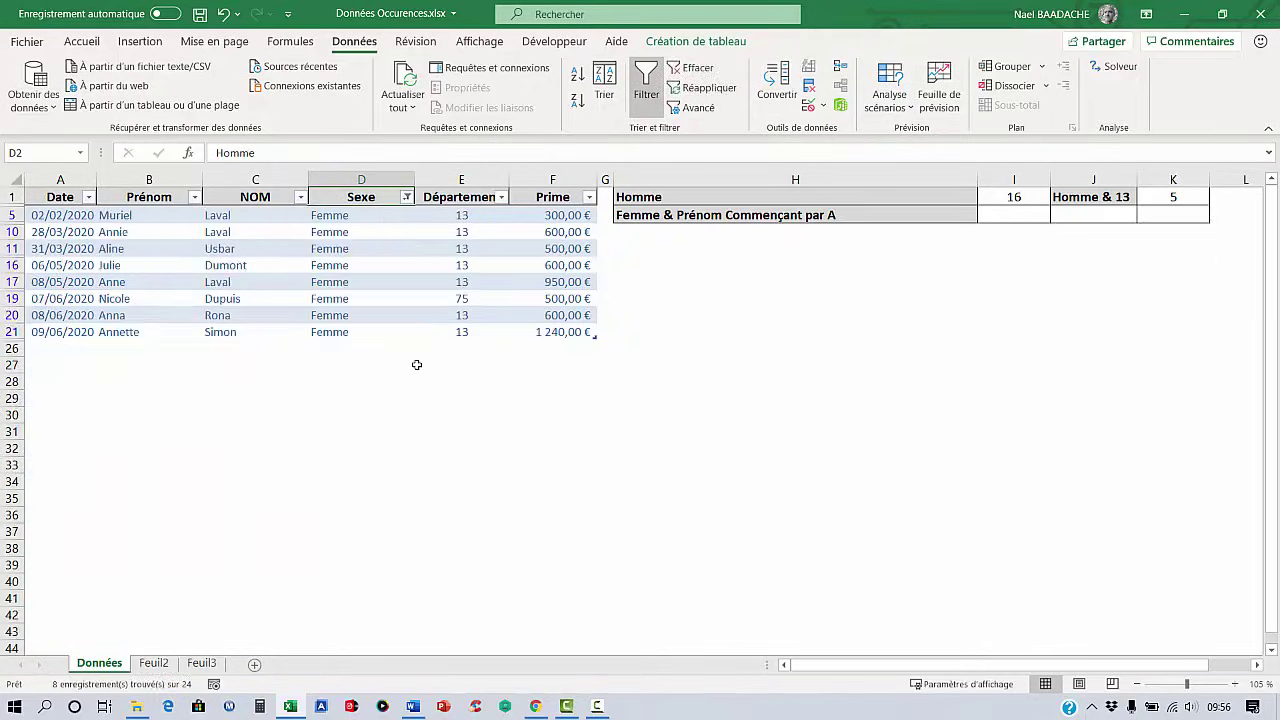
# Step: Narrow the filtered table to Département 13 and to Prime values greater than 500
pyautogui.click(501, 197)
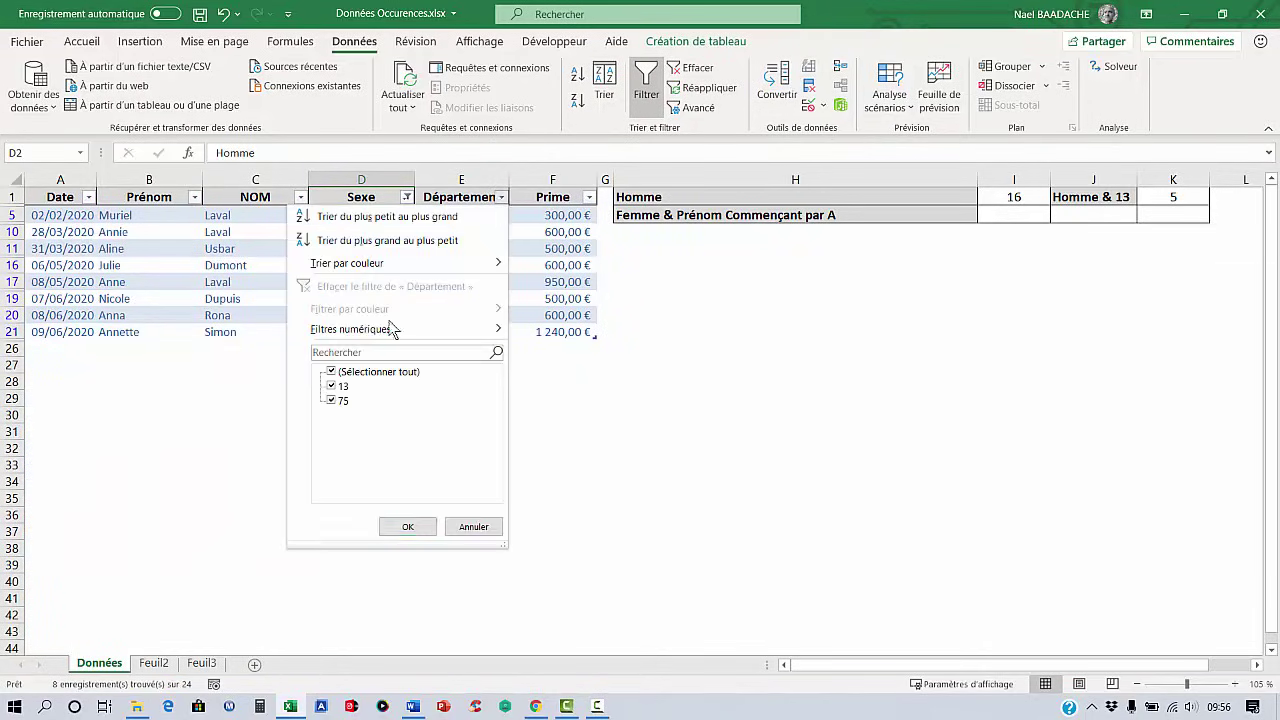
pyautogui.click(333, 401)
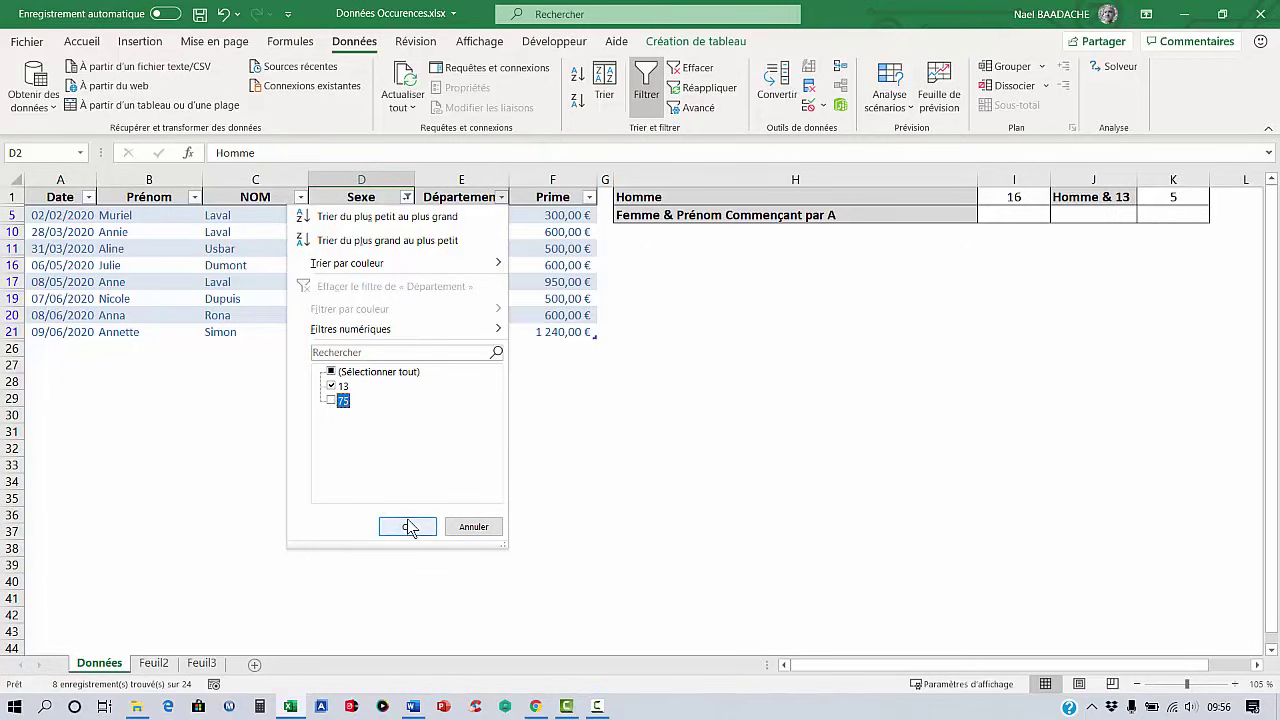
pyautogui.click(412, 526)
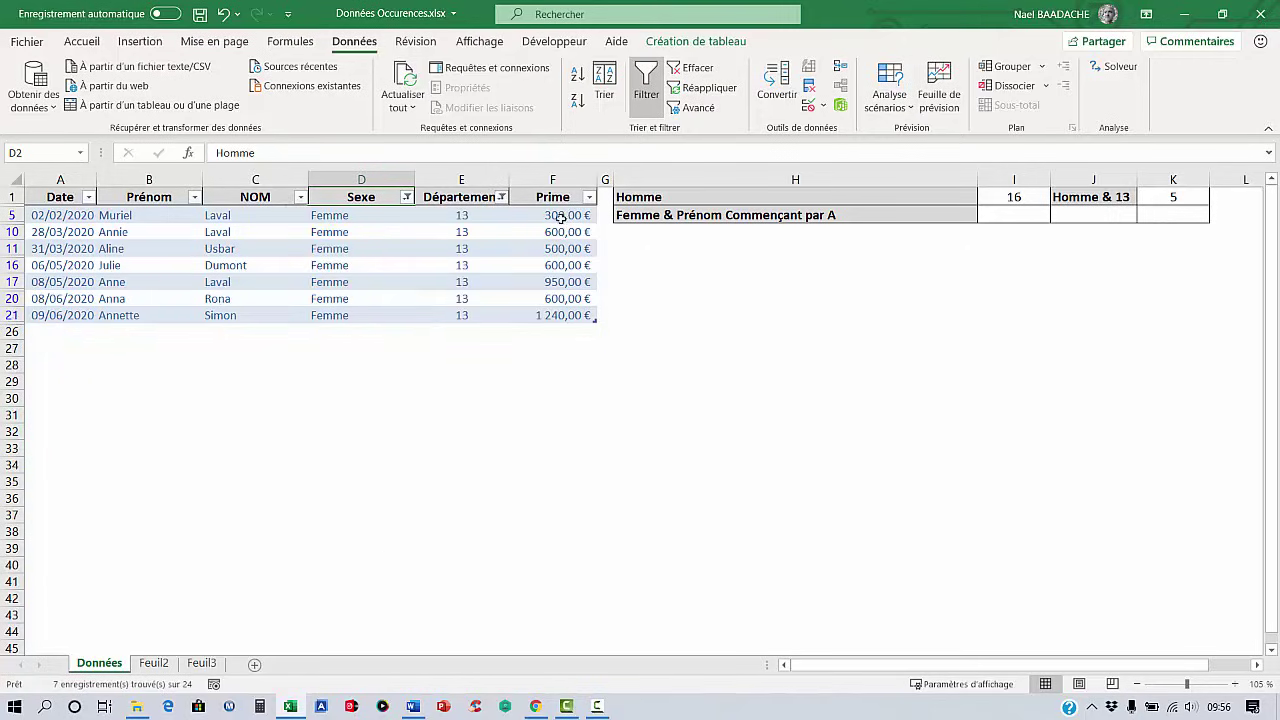
pyautogui.click(589, 198)
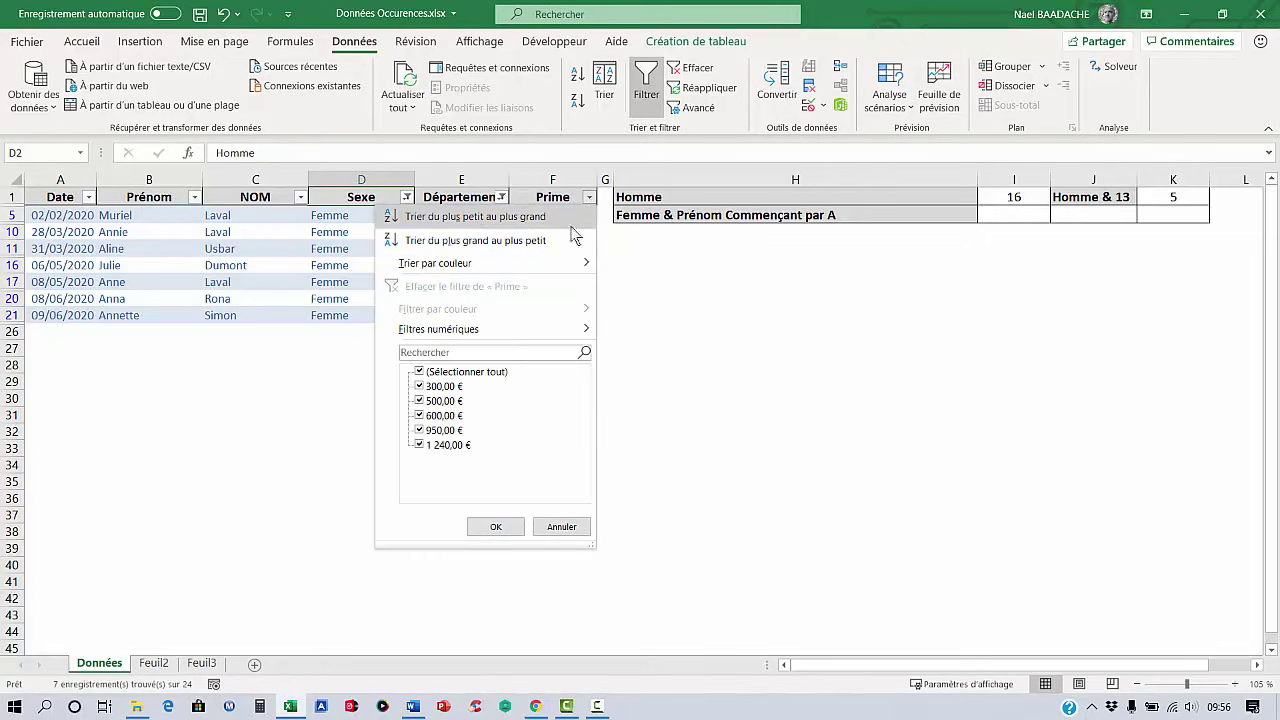
pyautogui.moveTo(514, 333)
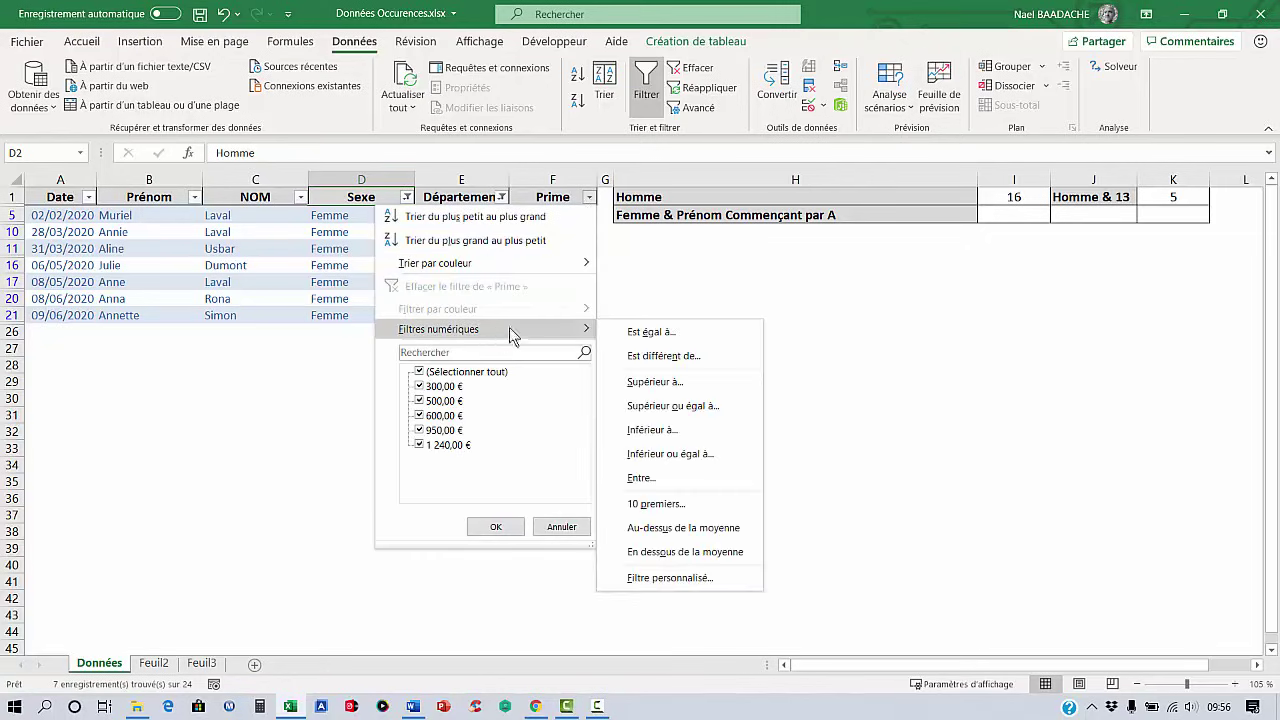
pyautogui.click(645, 382)
pyautogui.write('500')
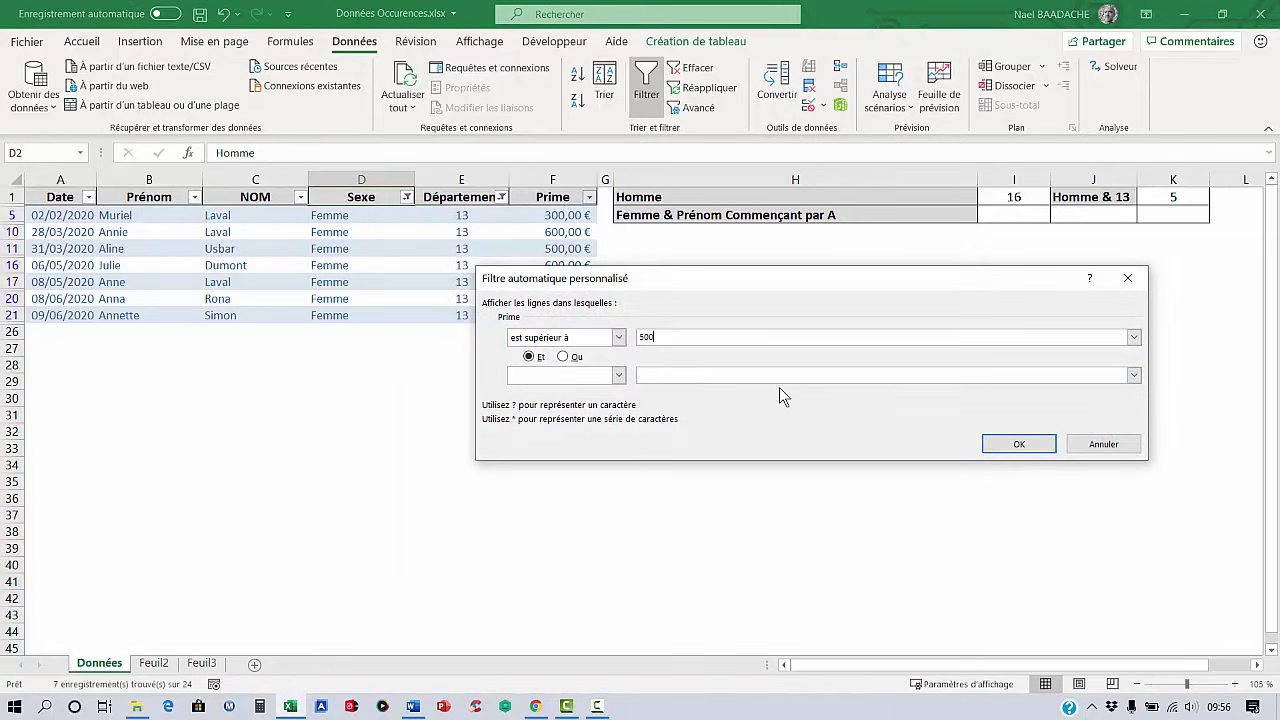
pyautogui.click(1015, 444)
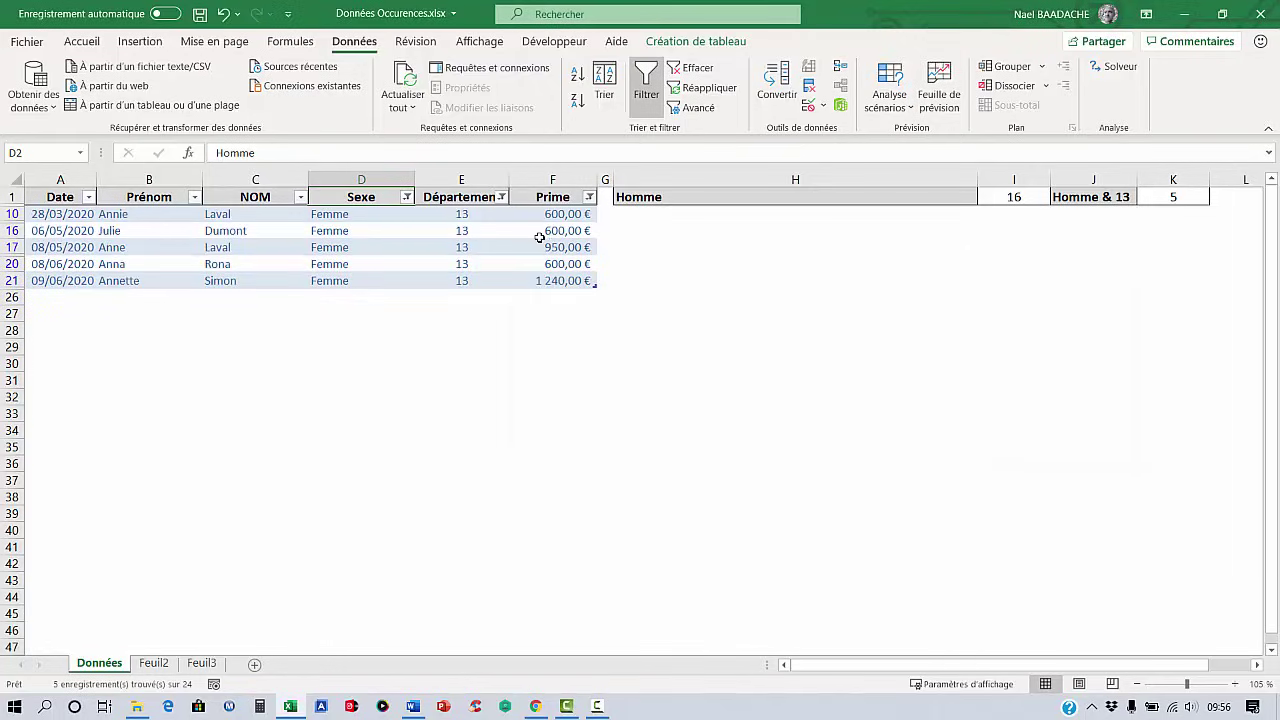
# Step: Check the count of the remaining Prime values against I3 and remove the table's filters
pyautogui.moveTo(558, 213); pyautogui.dragTo(578, 277)
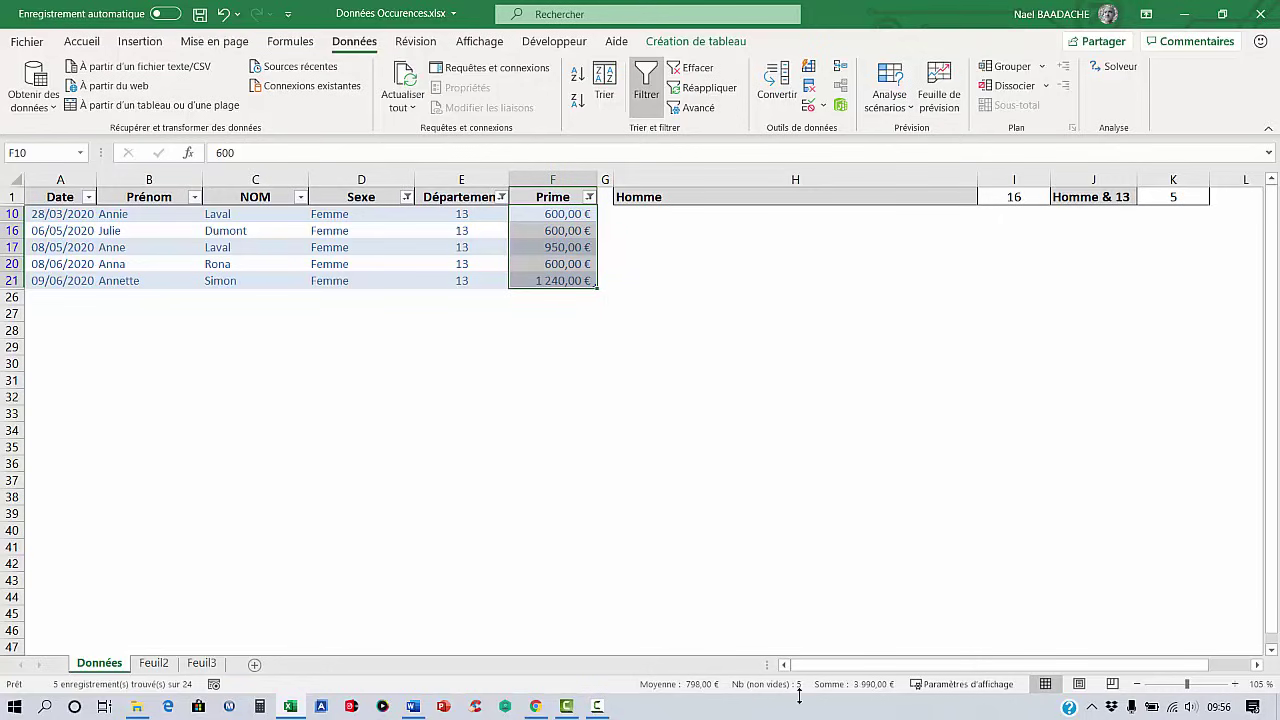
pyautogui.click(647, 88)
# Step: Begin an NB.SI.ENS formula in cell I4 with Tableau1[Sexe] as the first criteria range and "Femme" as its criterion
pyautogui.click(1013, 250)
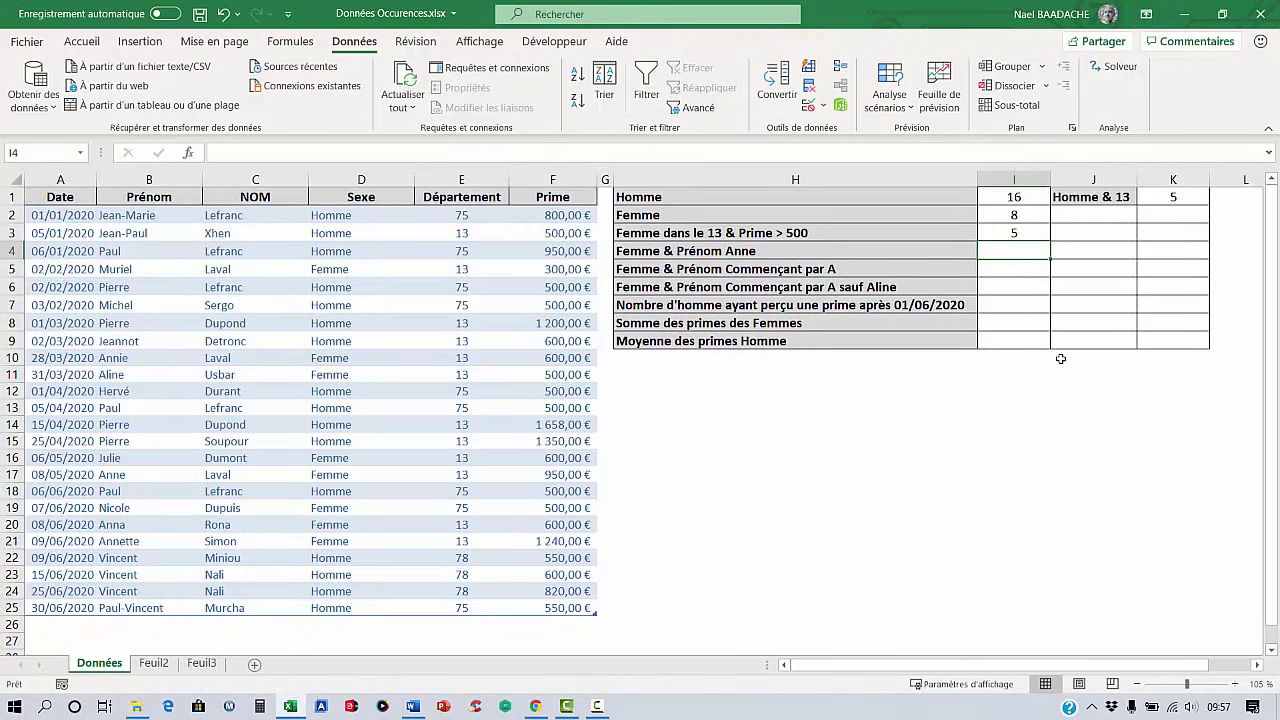
pyautogui.write('=')
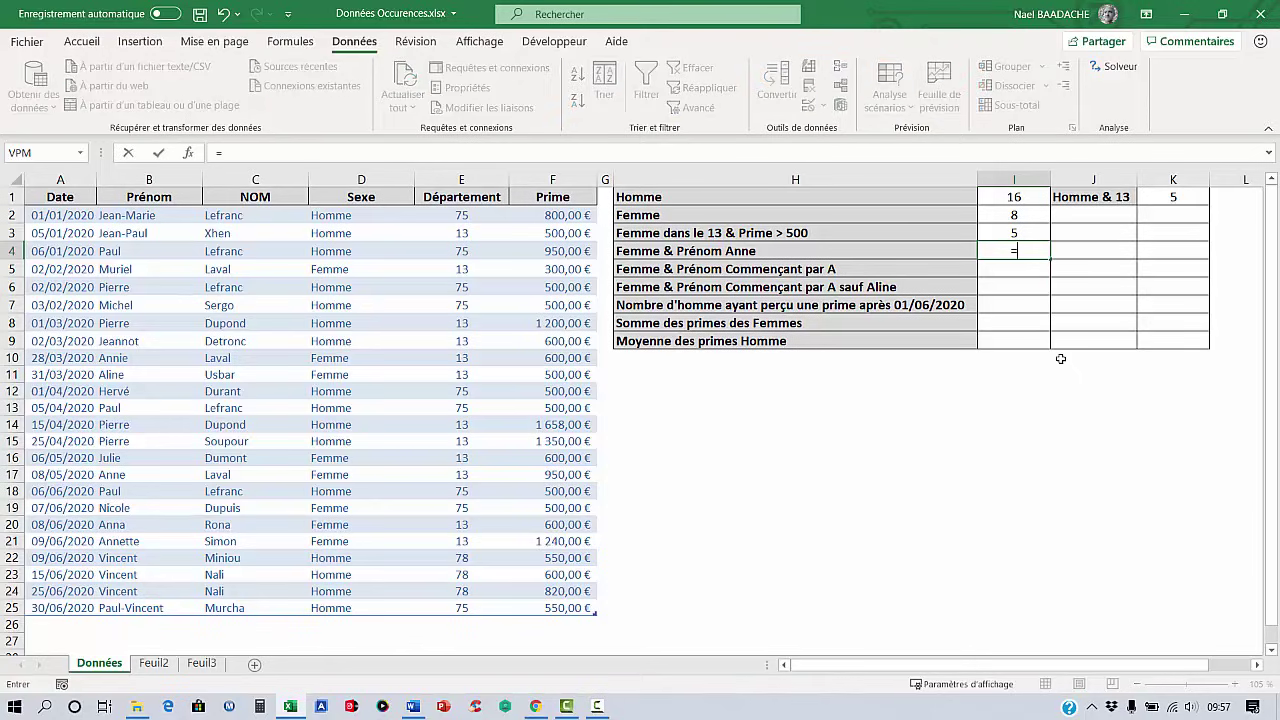
pyautogui.write('NB.')
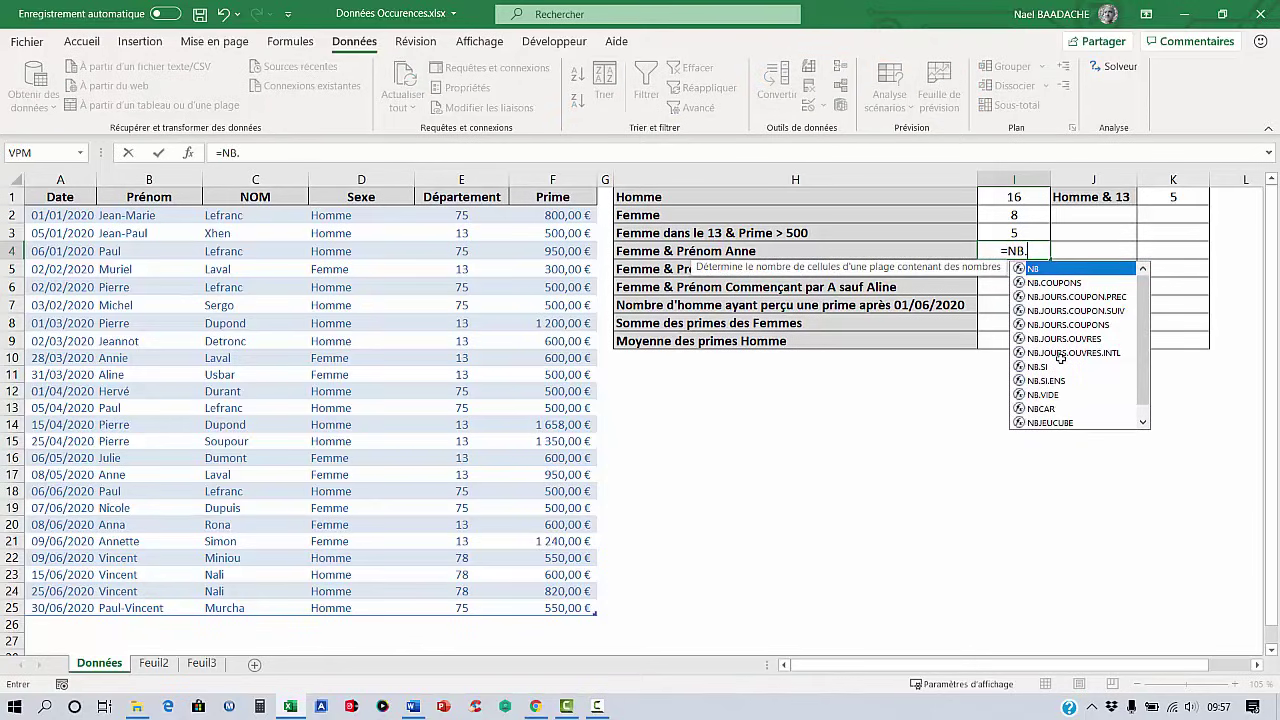
pyautogui.write('SI.ENS(')
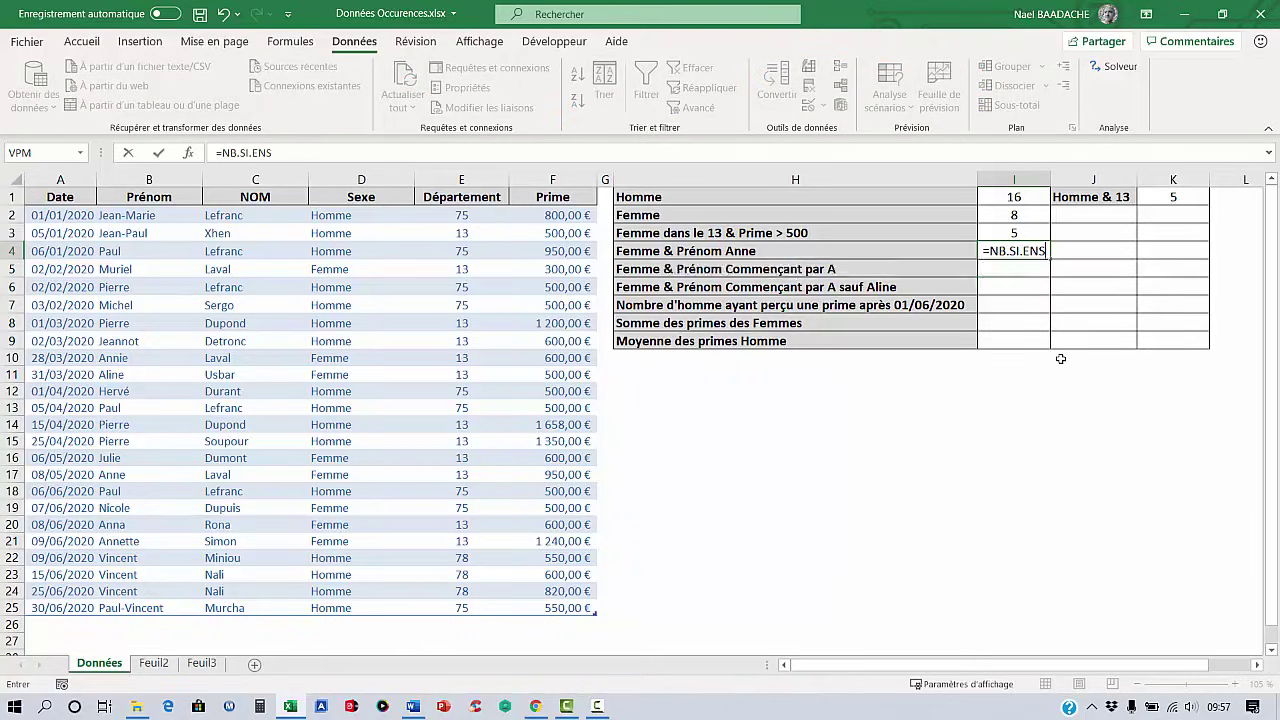
pyautogui.click(341, 216)
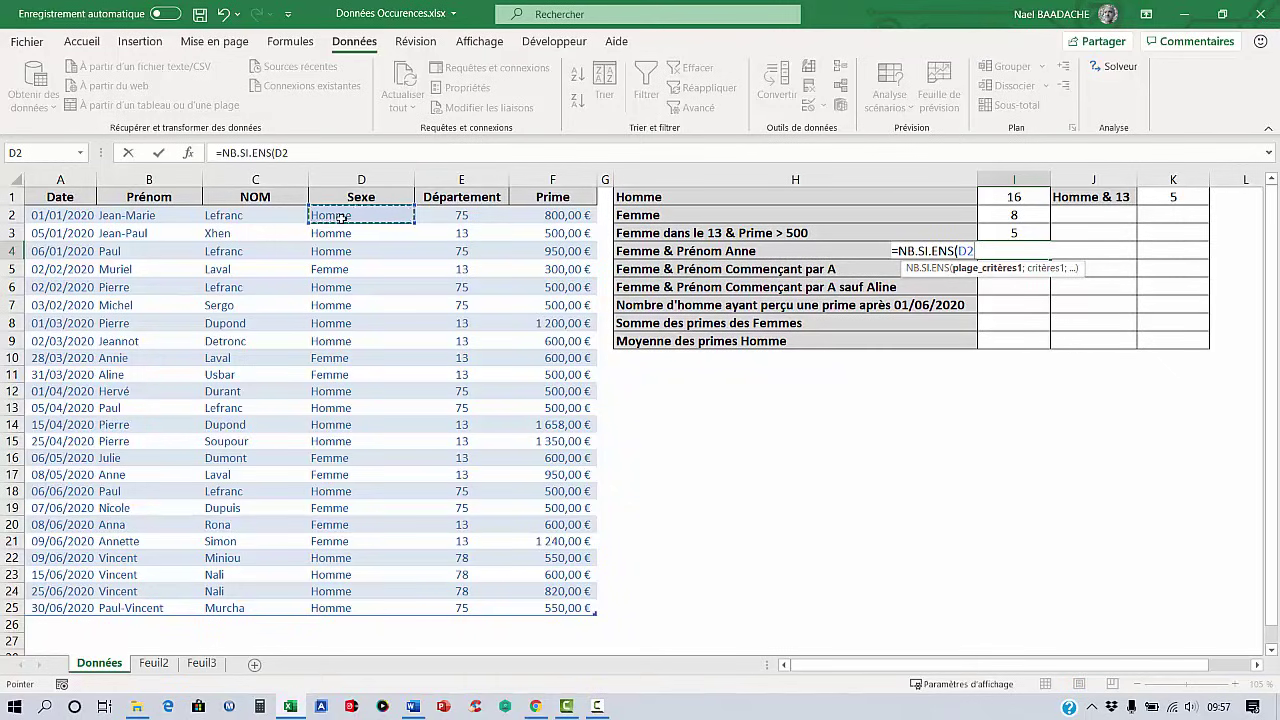
pyautogui.hotkey('ctrl', 'shift', 'Down')
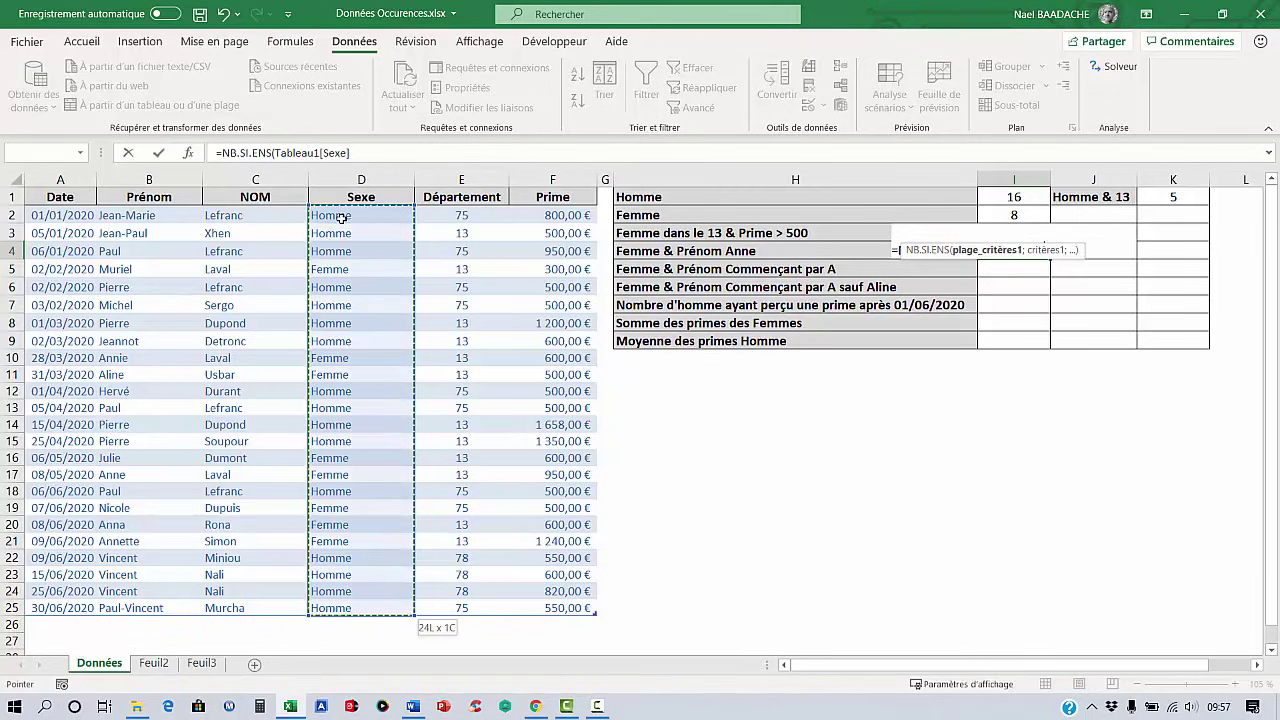
pyautogui.write(';"Fe')
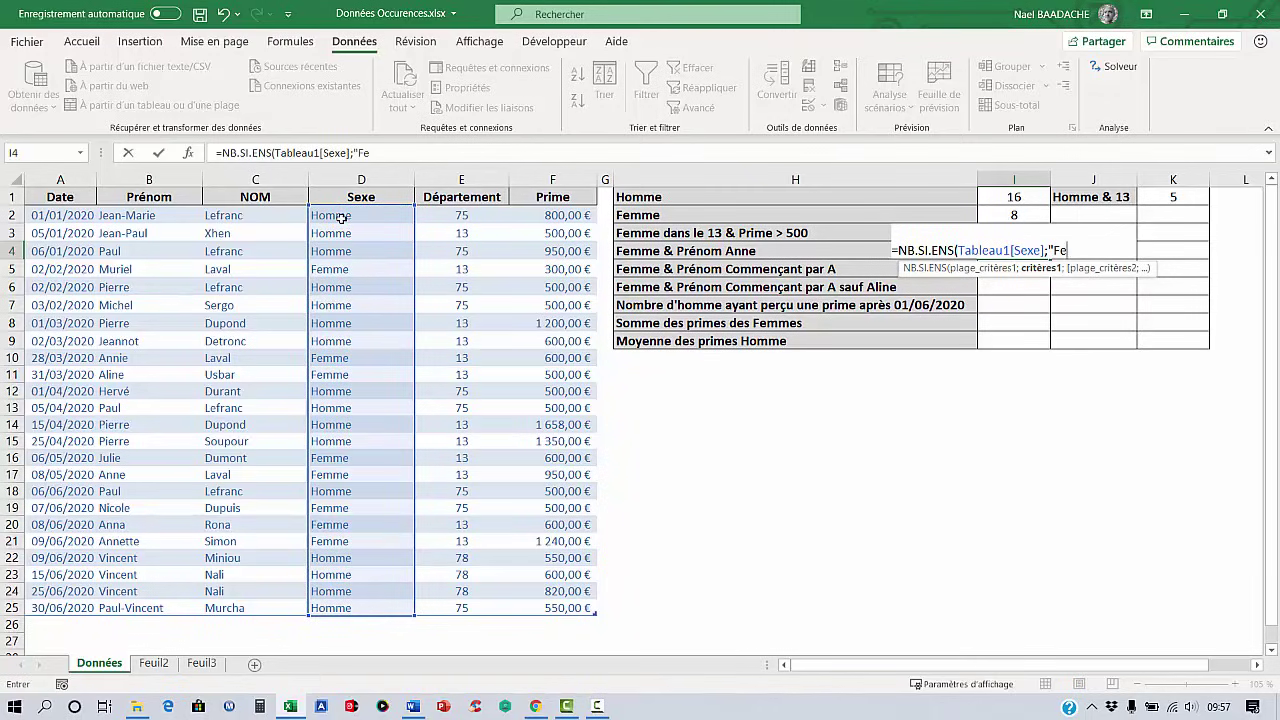
pyautogui.write('mme";')
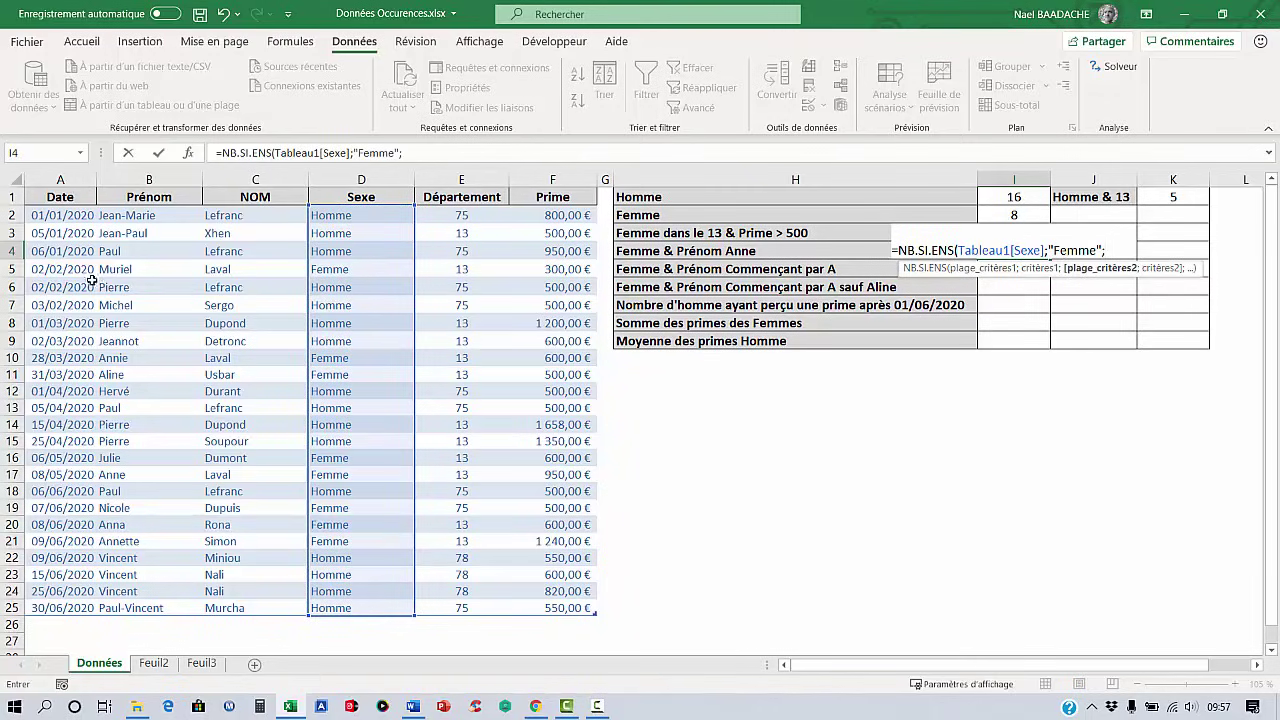
# Step: Complete the I4 formula with Tableau1[Prénom] as the second criteria range and the first name from the H4 label as its criterion
pyautogui.click(143, 216)
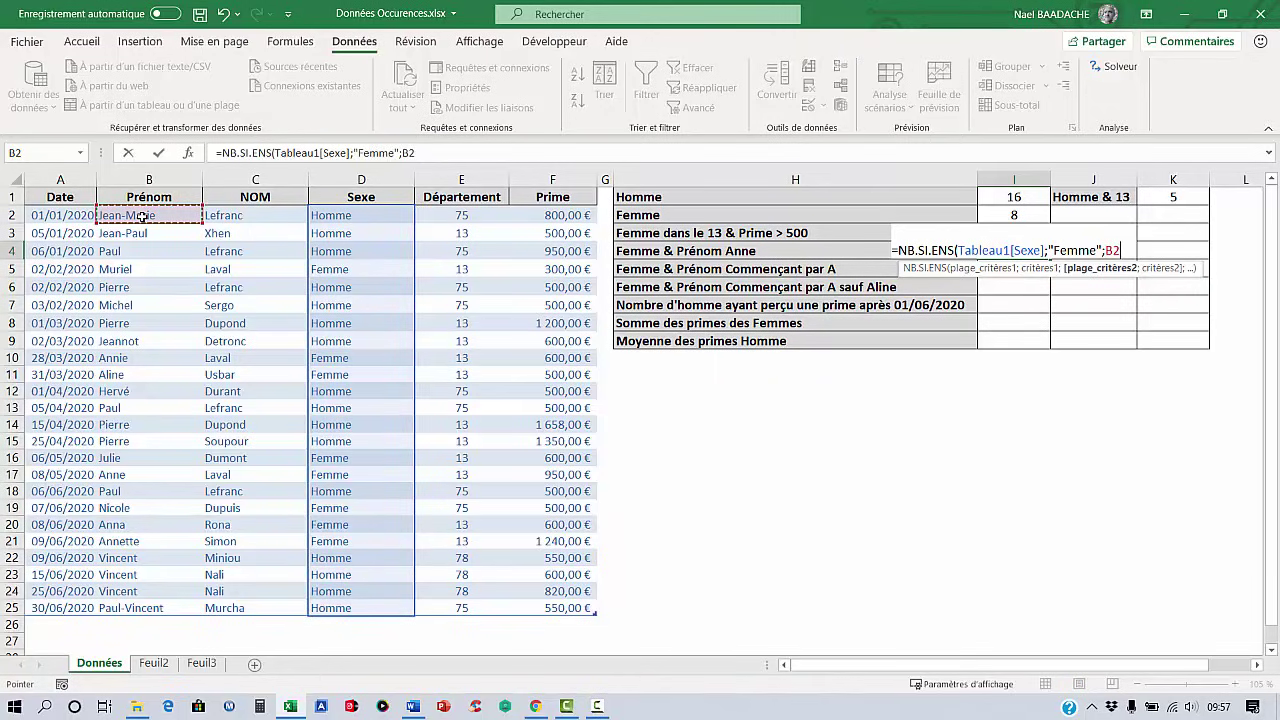
pyautogui.hotkey('ctrl', 'shift', 'Down')
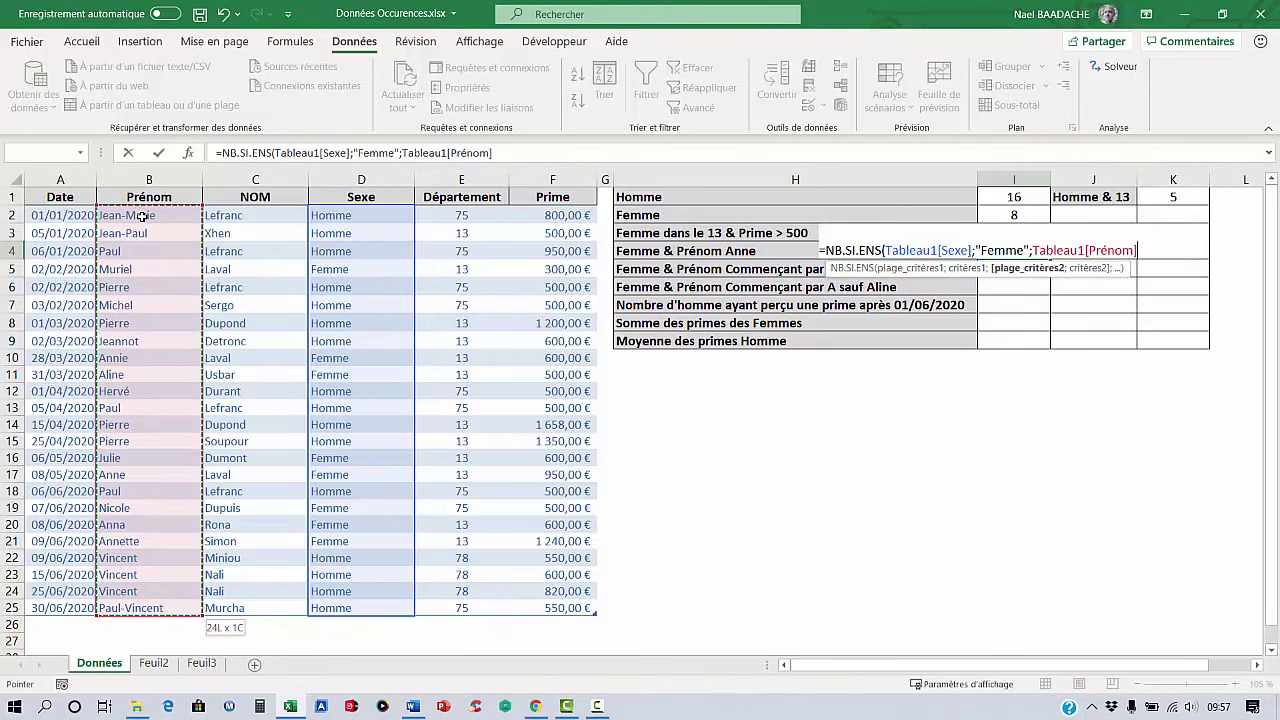
pyautogui.write(';')
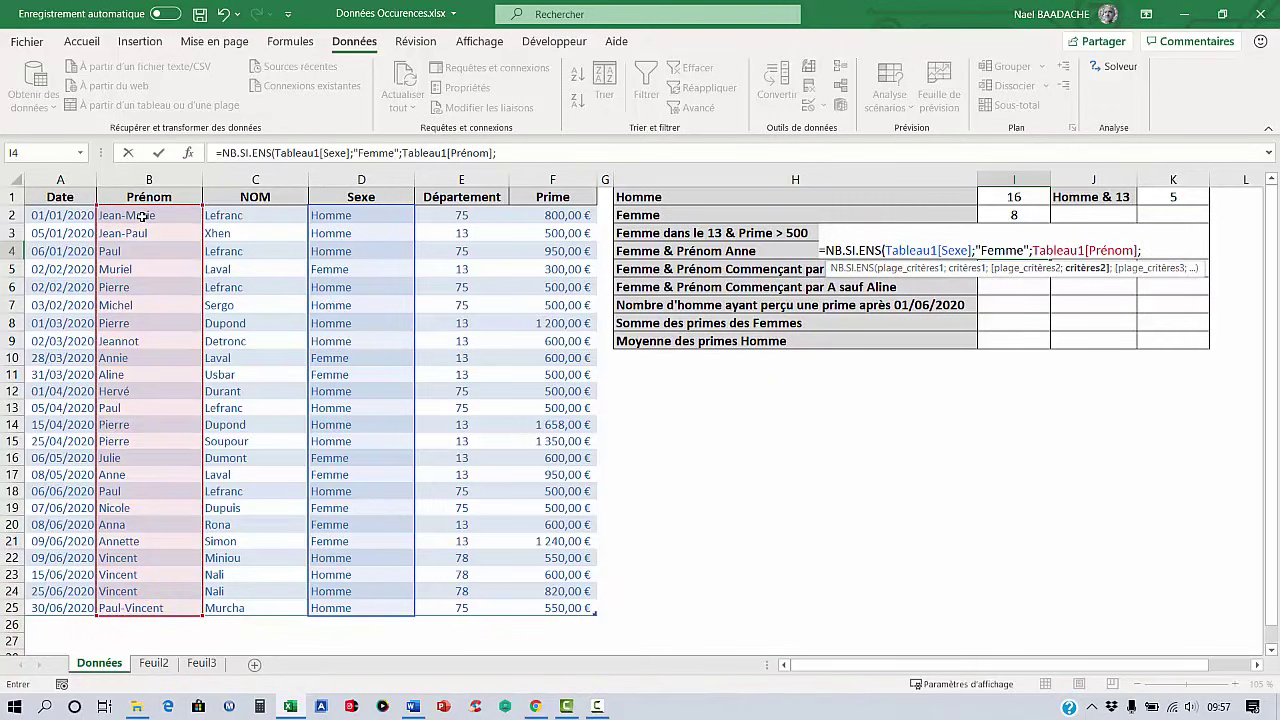
pyautogui.write('"Anne")')
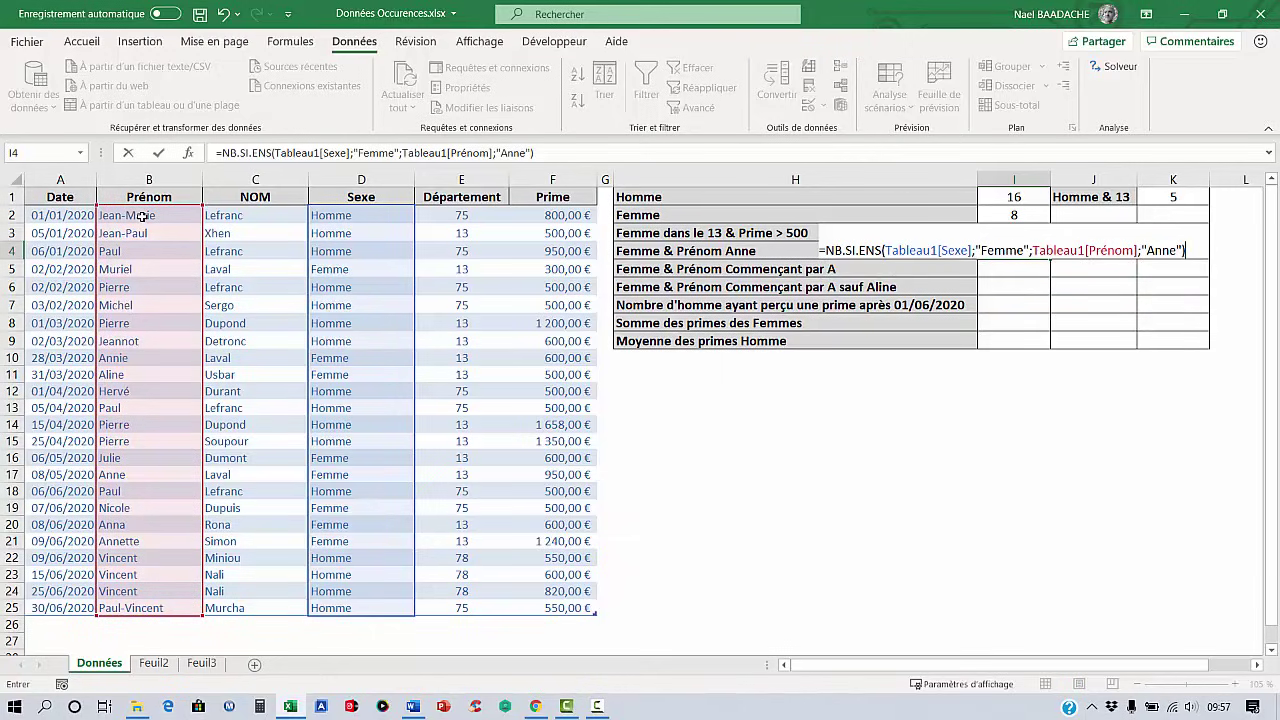
pyautogui.press('Return')
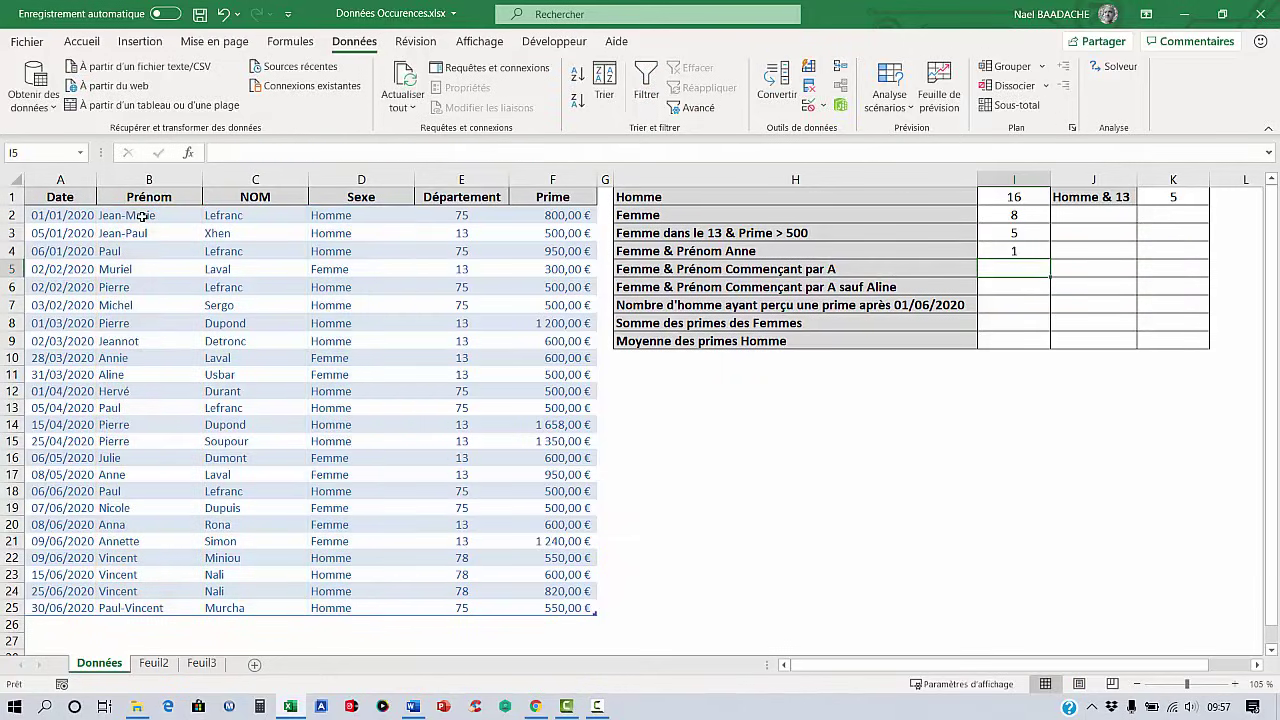
# Step: Check the I4 count by filtering the Prénom column to the first name in the H4 label, and remove the filter
pyautogui.click(1013, 251)
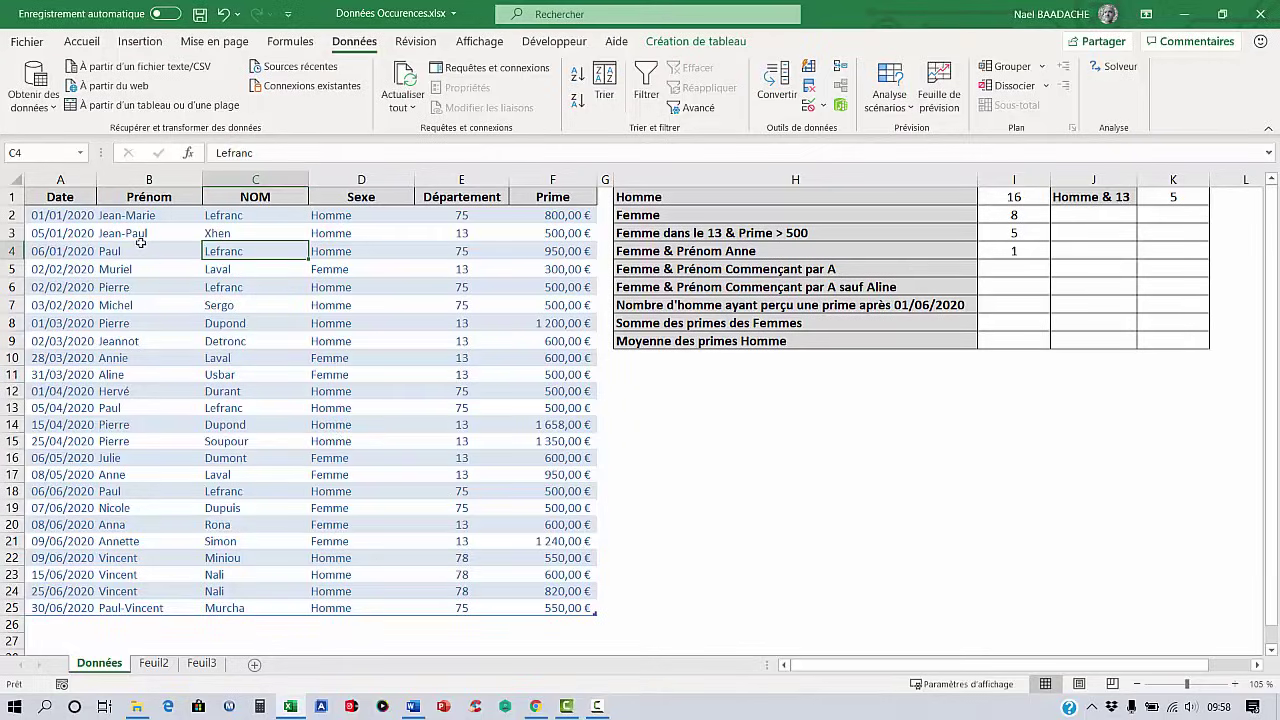
pyautogui.click(646, 85)
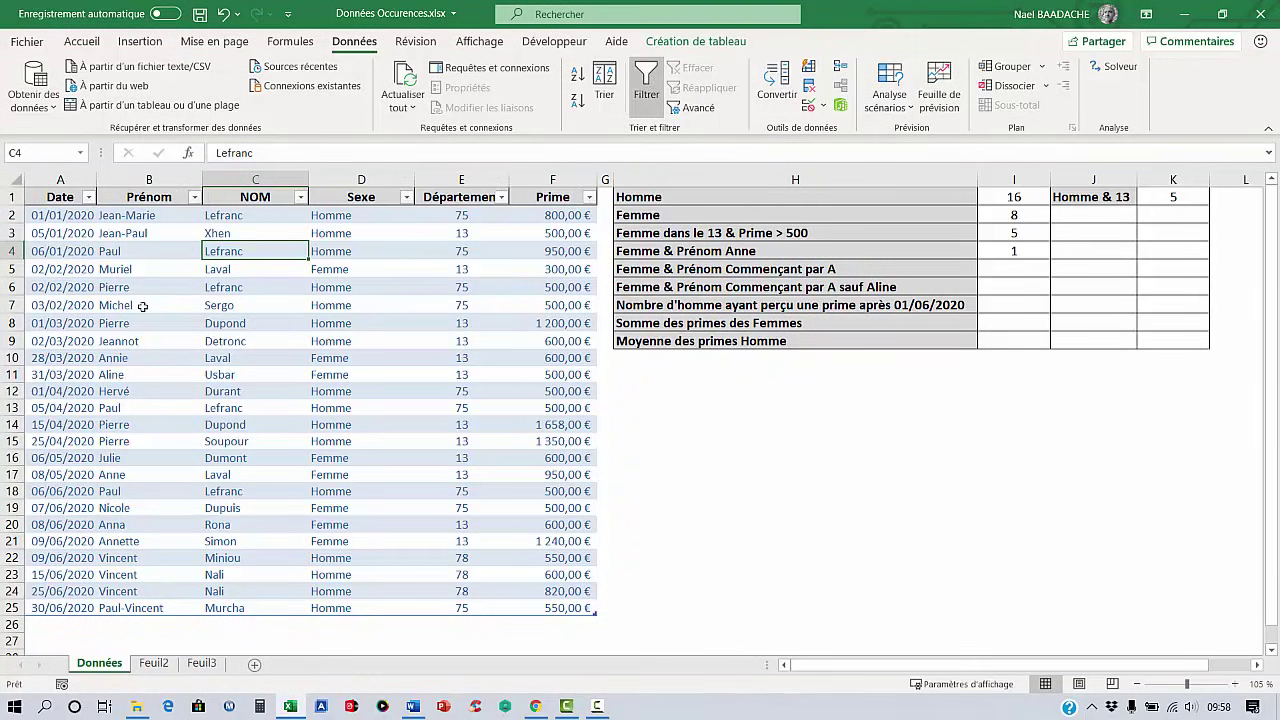
pyautogui.click(194, 197)
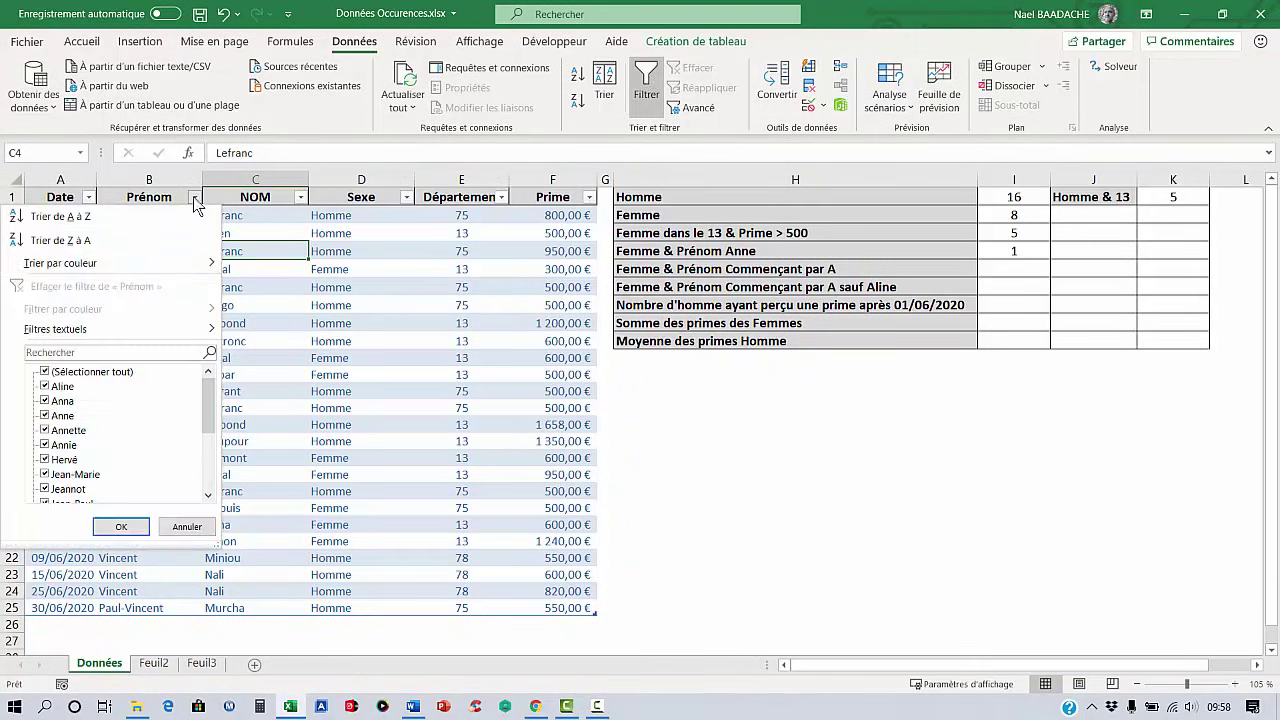
pyautogui.click(44, 372)
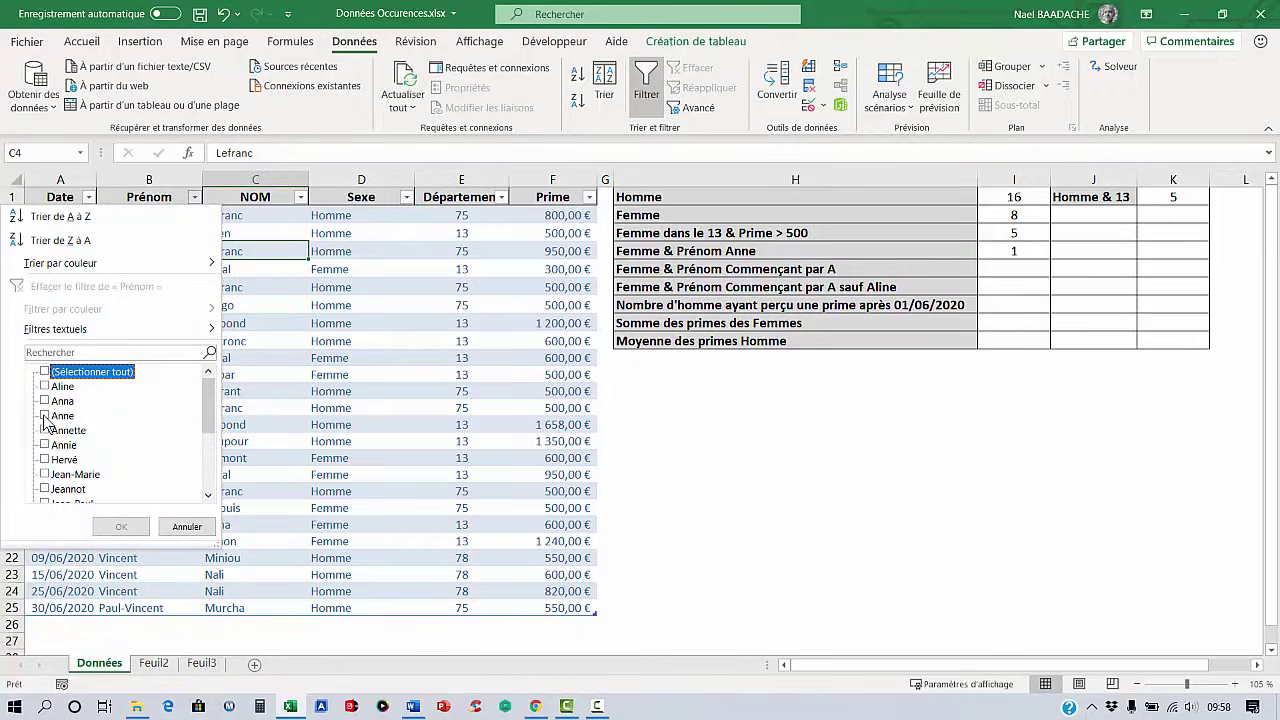
pyautogui.click(44, 415)
pyautogui.click(121, 527)
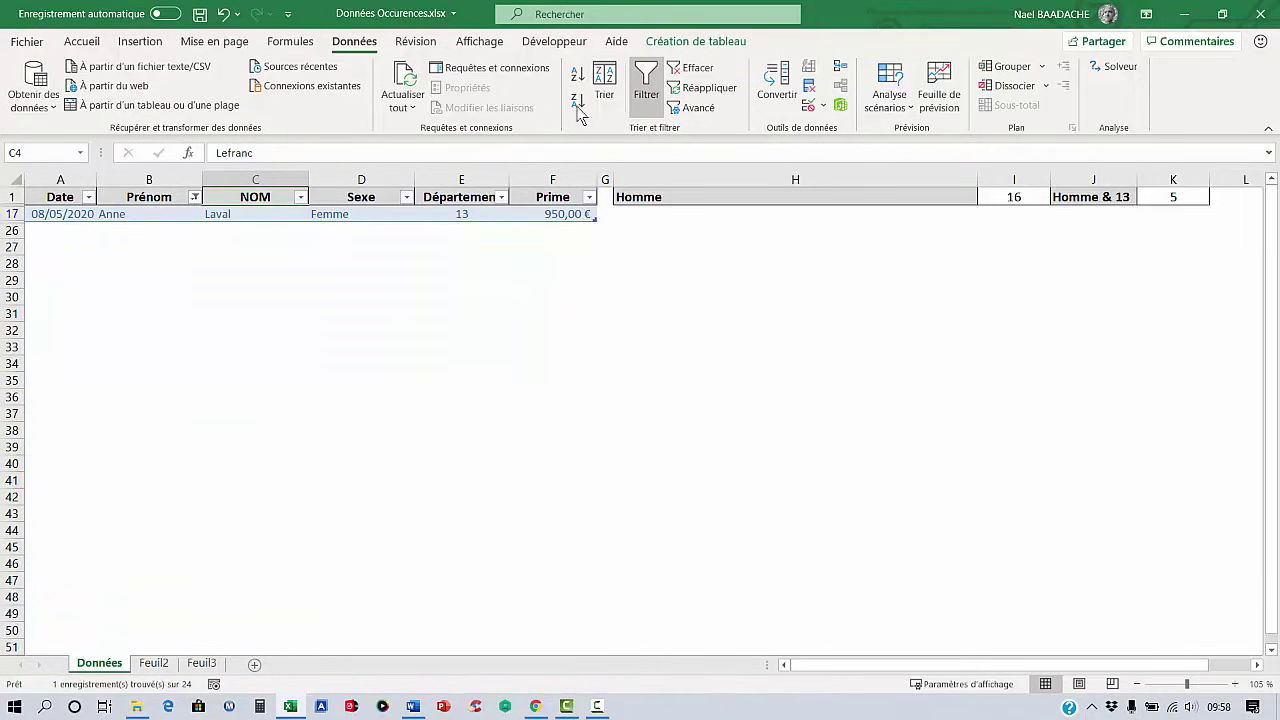
pyautogui.click(646, 90)
pyautogui.click(278, 376)
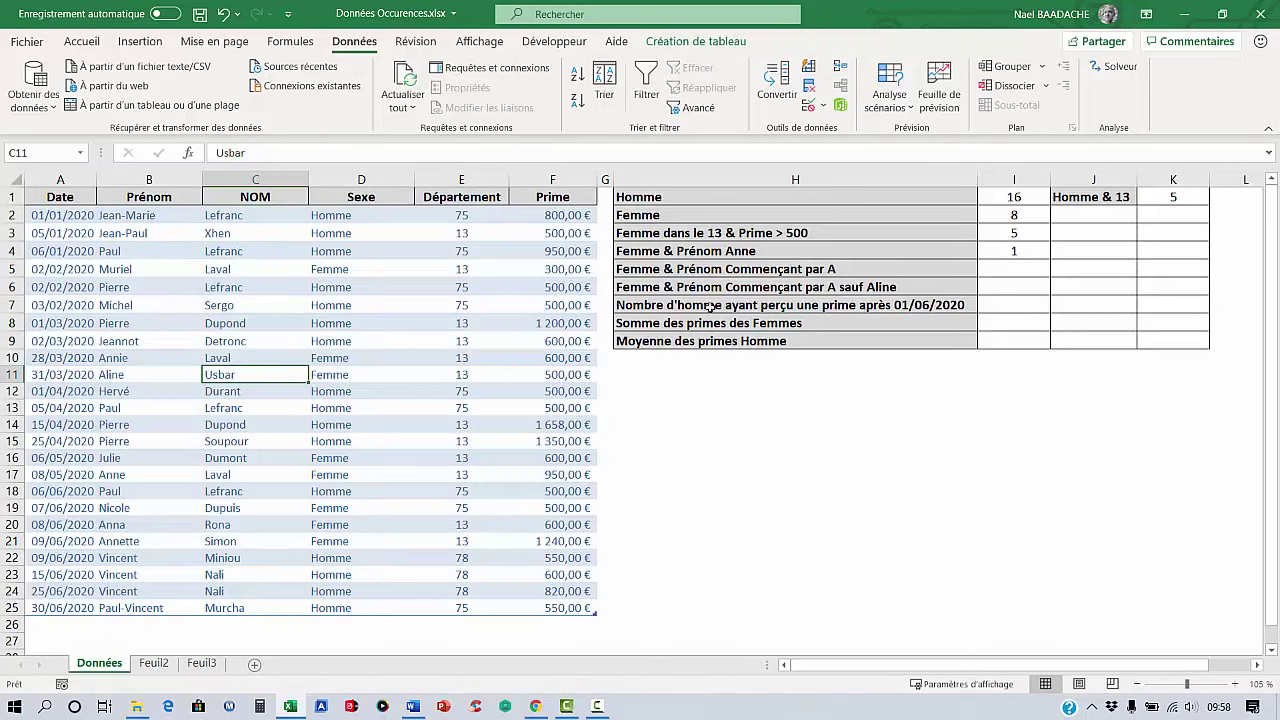
# Step: Begin an NB.SI.ENS formula in cell I5 with Tableau1[Sexe] as the first criteria range and "Femme" as its criterion
pyautogui.click(988, 271)
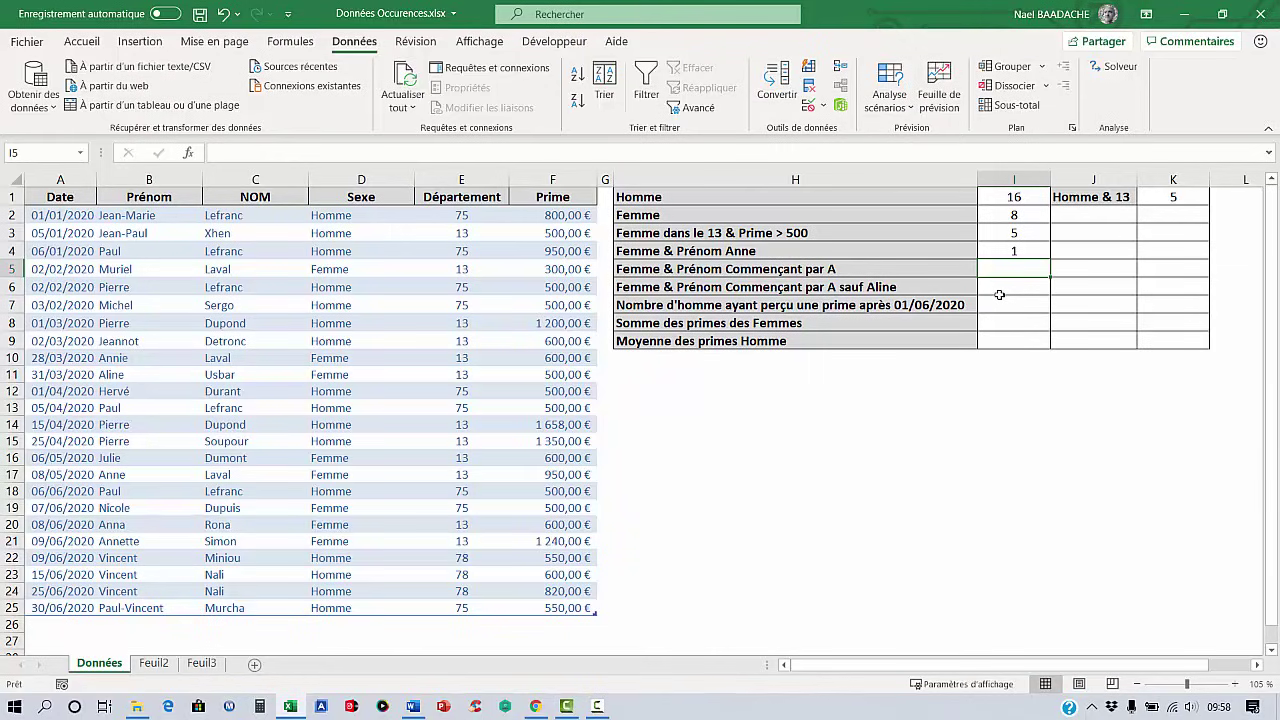
pyautogui.write('=')
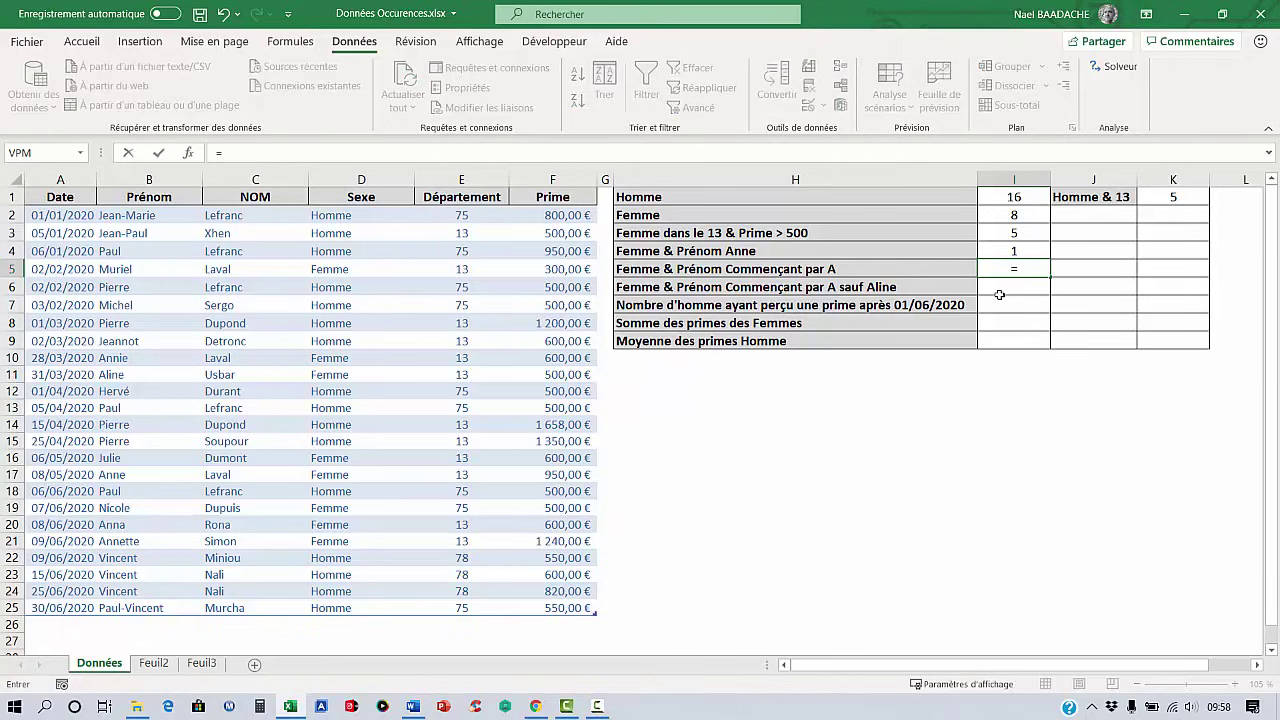
pyautogui.write('nb.SI.')
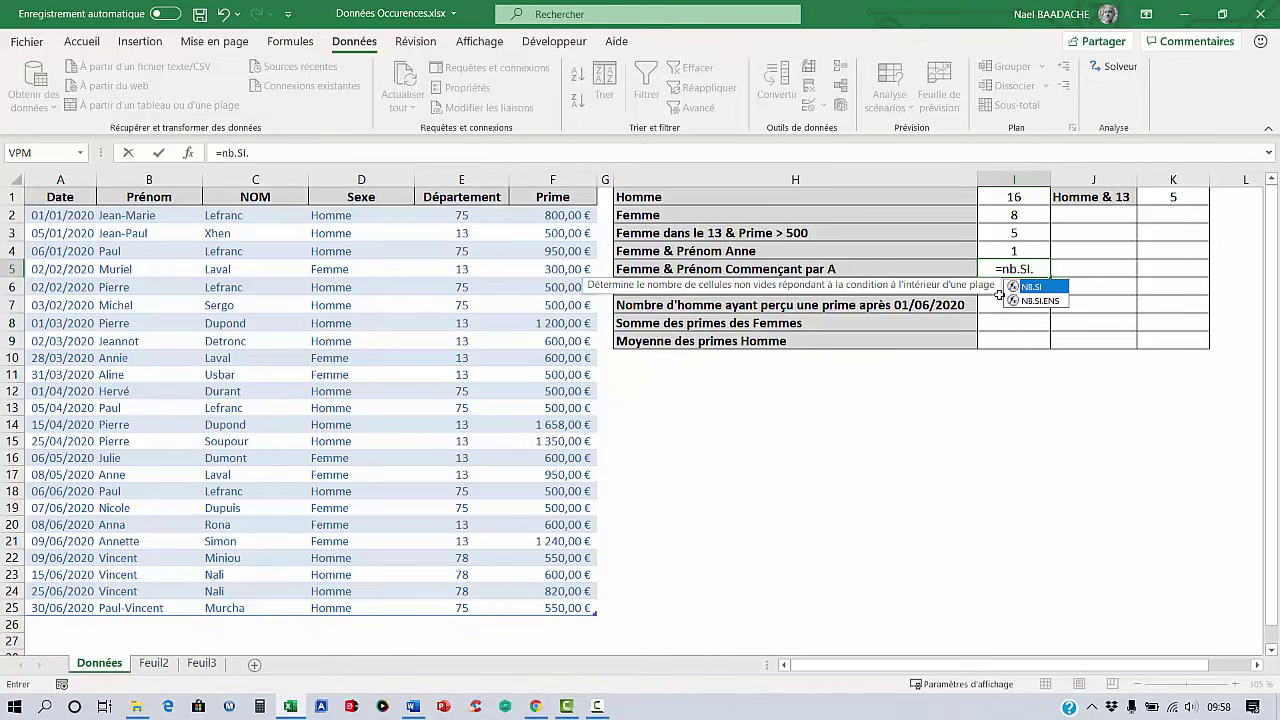
pyautogui.write('ENS(')
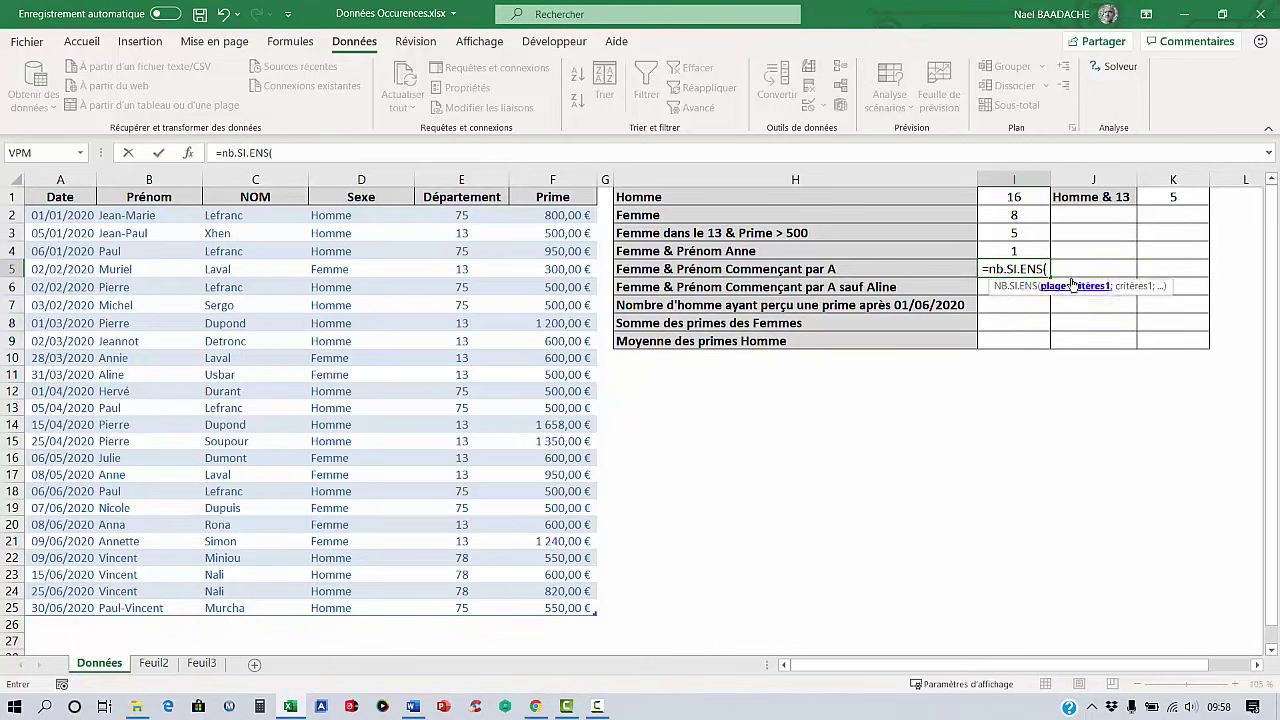
pyautogui.click(143, 215)
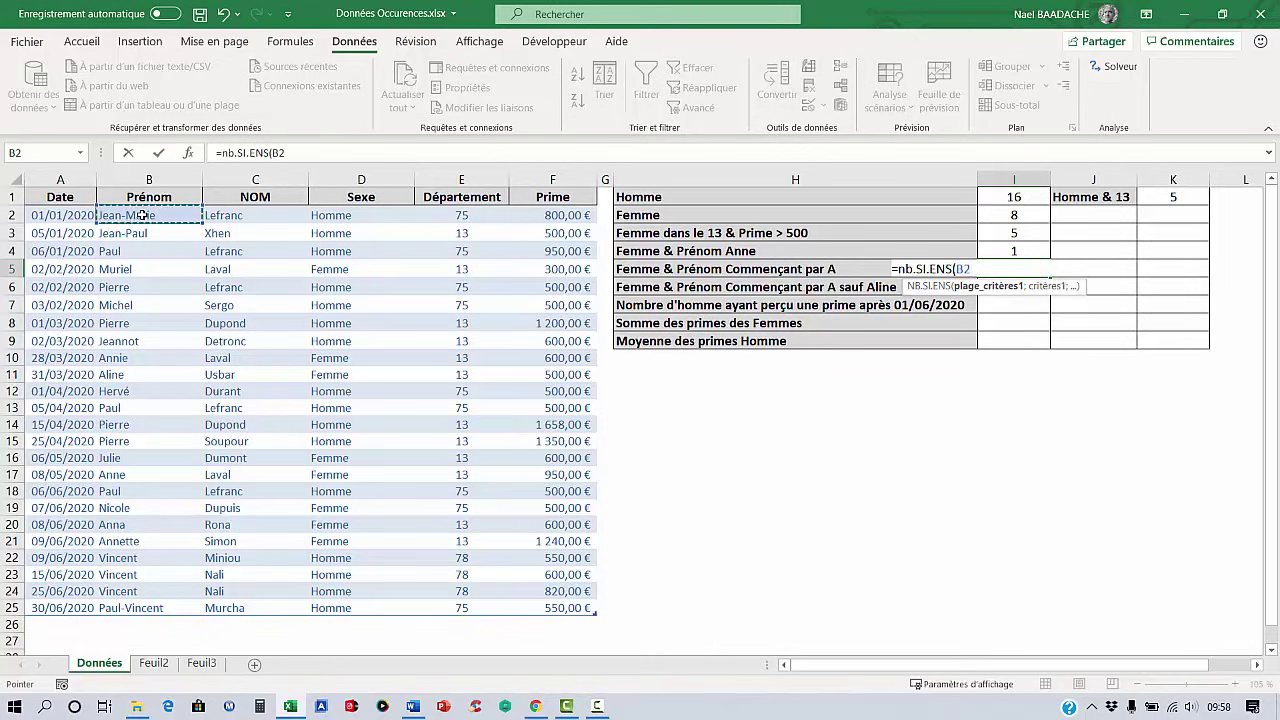
pyautogui.click(358, 216)
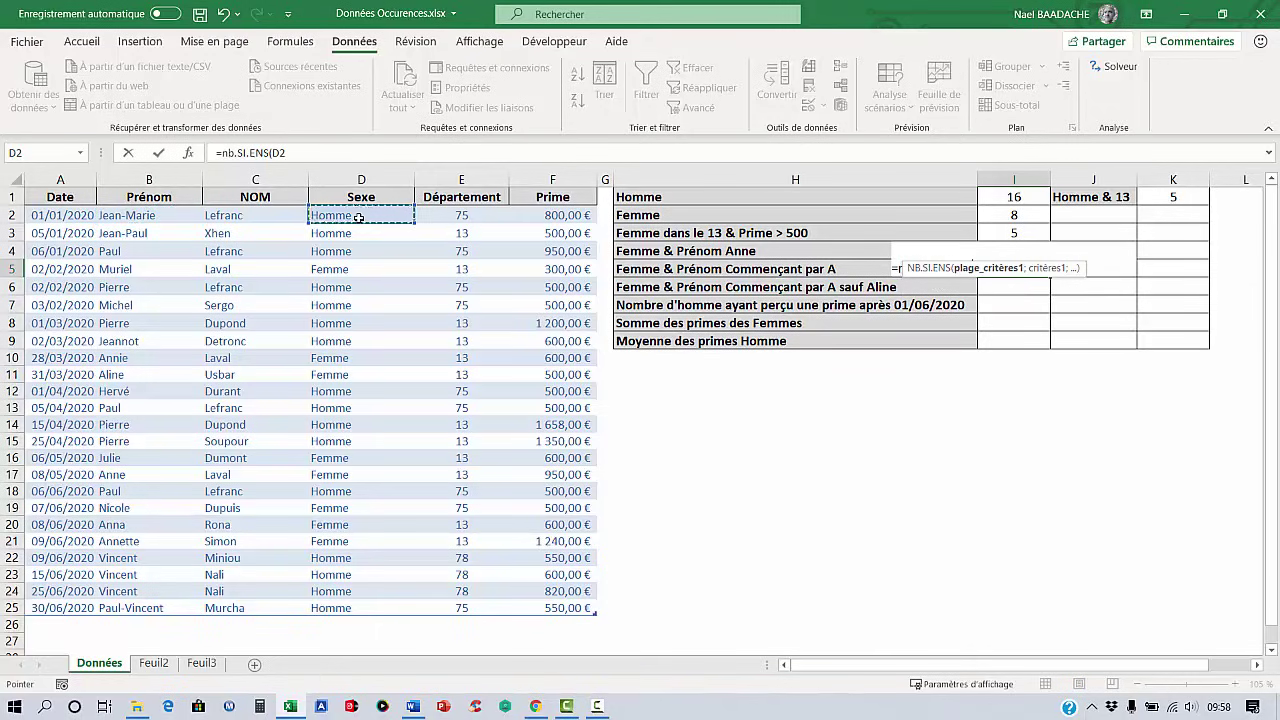
pyautogui.hotkey('ctrl', 'shift', 'Down')
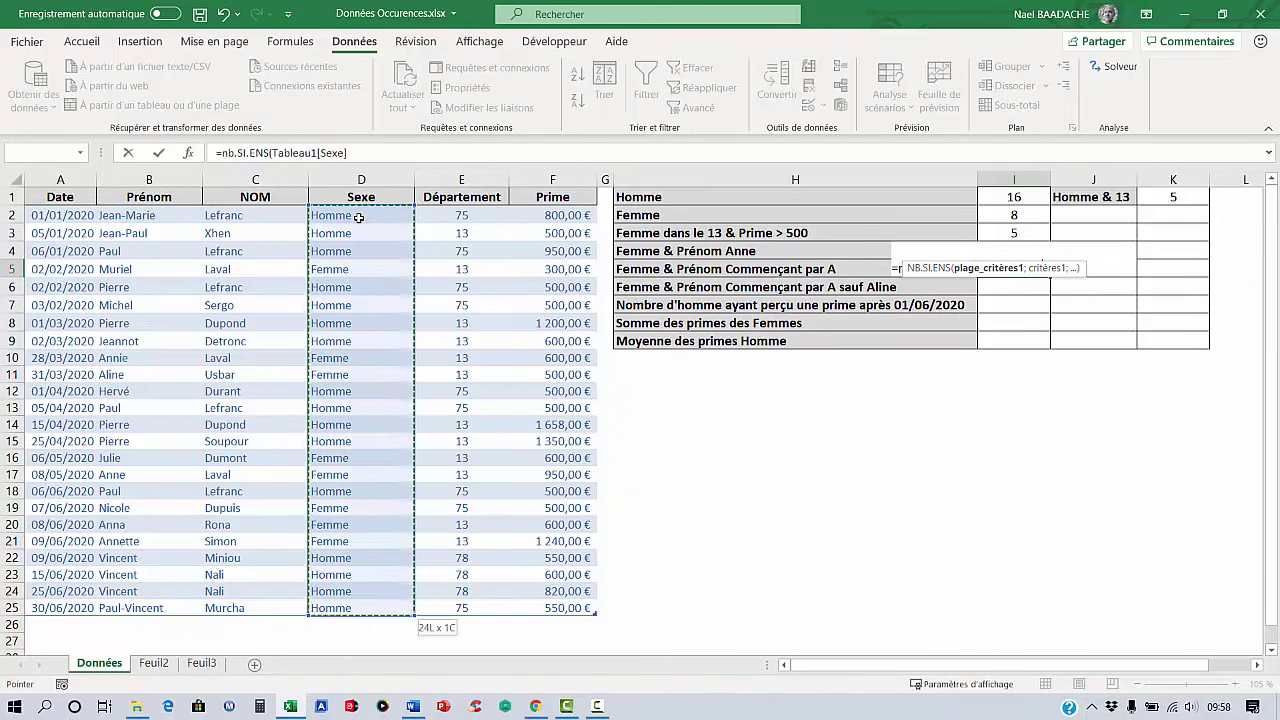
pyautogui.write(';"F')
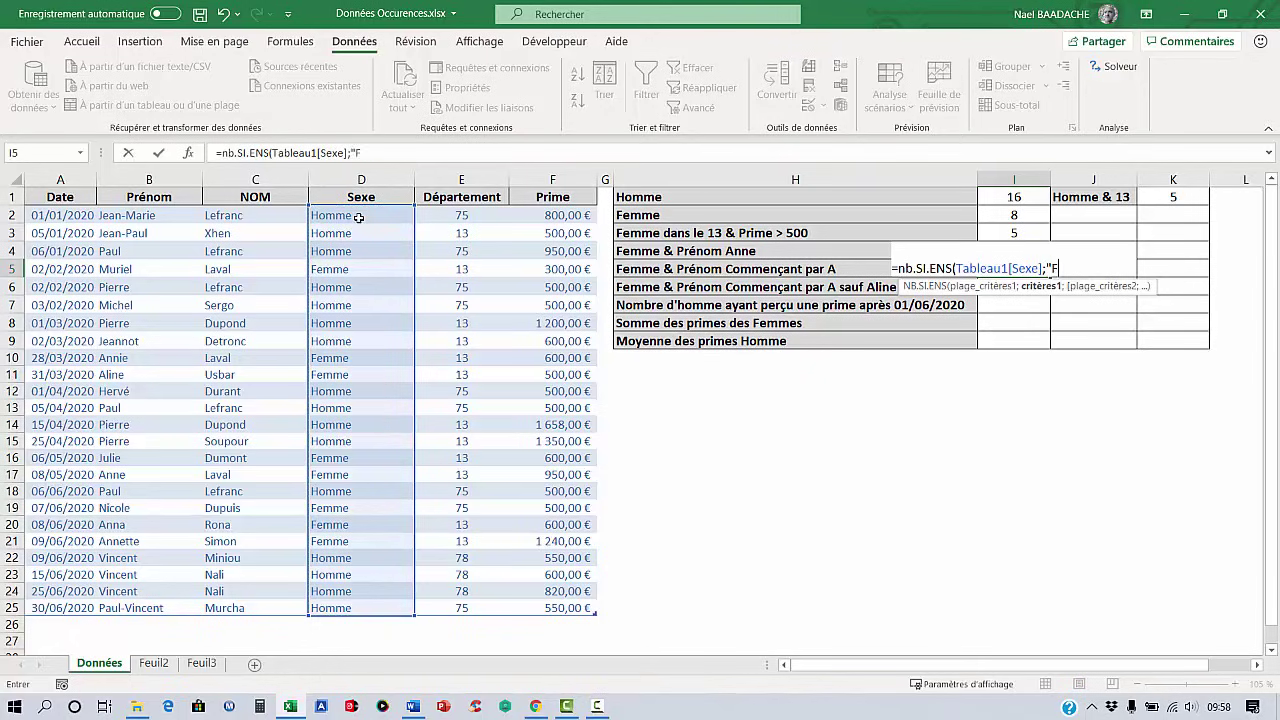
pyautogui.write('emme";')
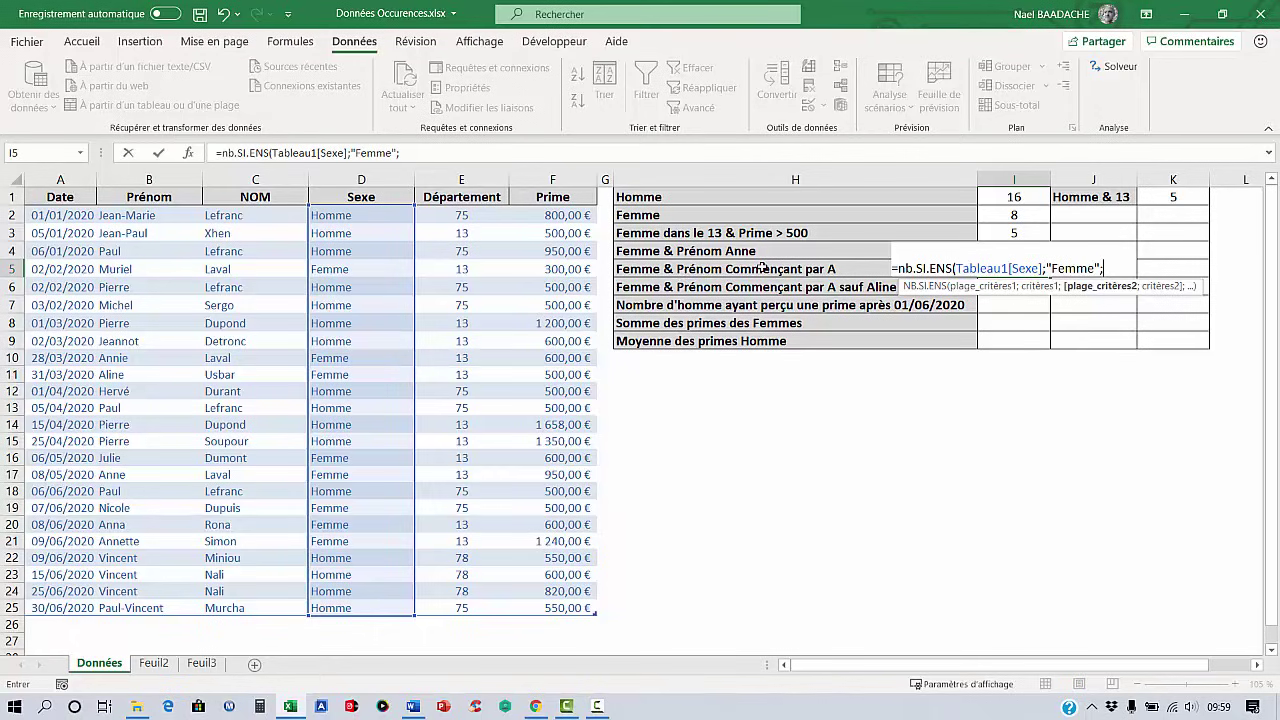
# Step: Complete the I5 formula with Tableau1[Prénom] as the second criteria range and "A*" as its criterion
pyautogui.click(148, 216)
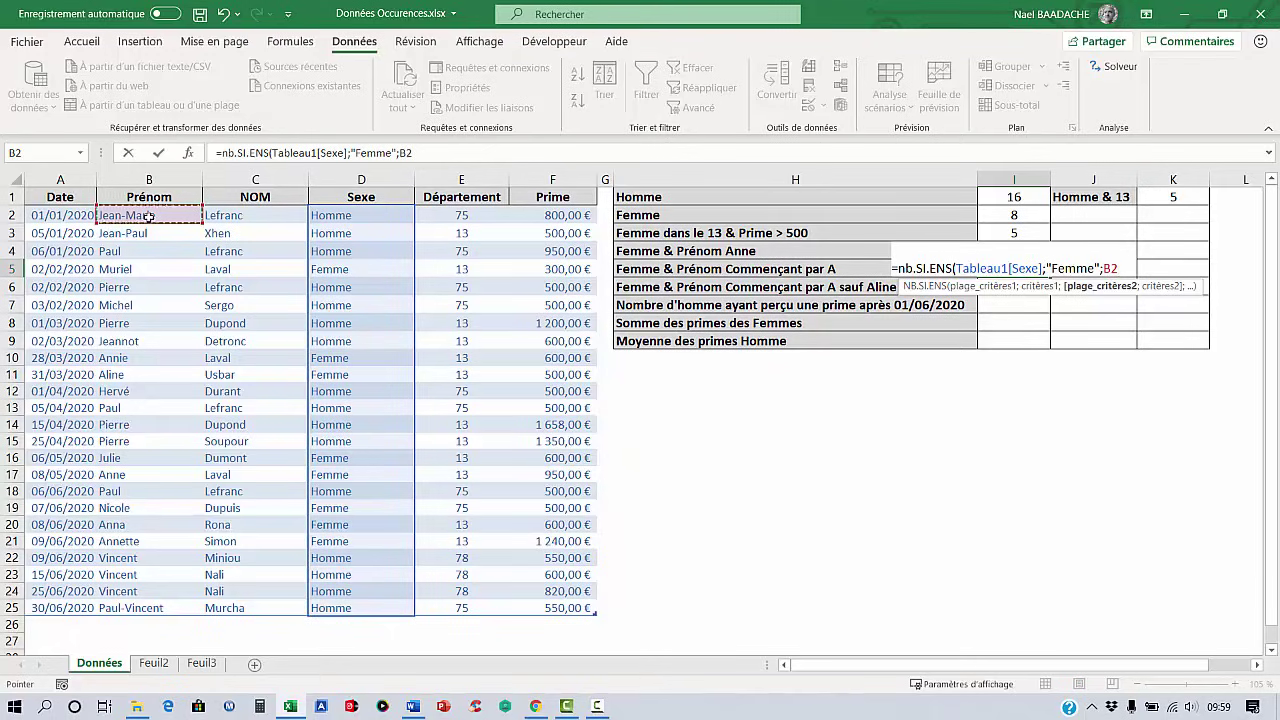
pyautogui.hotkey('ctrl', 'shift', 'Down')
pyautogui.write(';"A*')
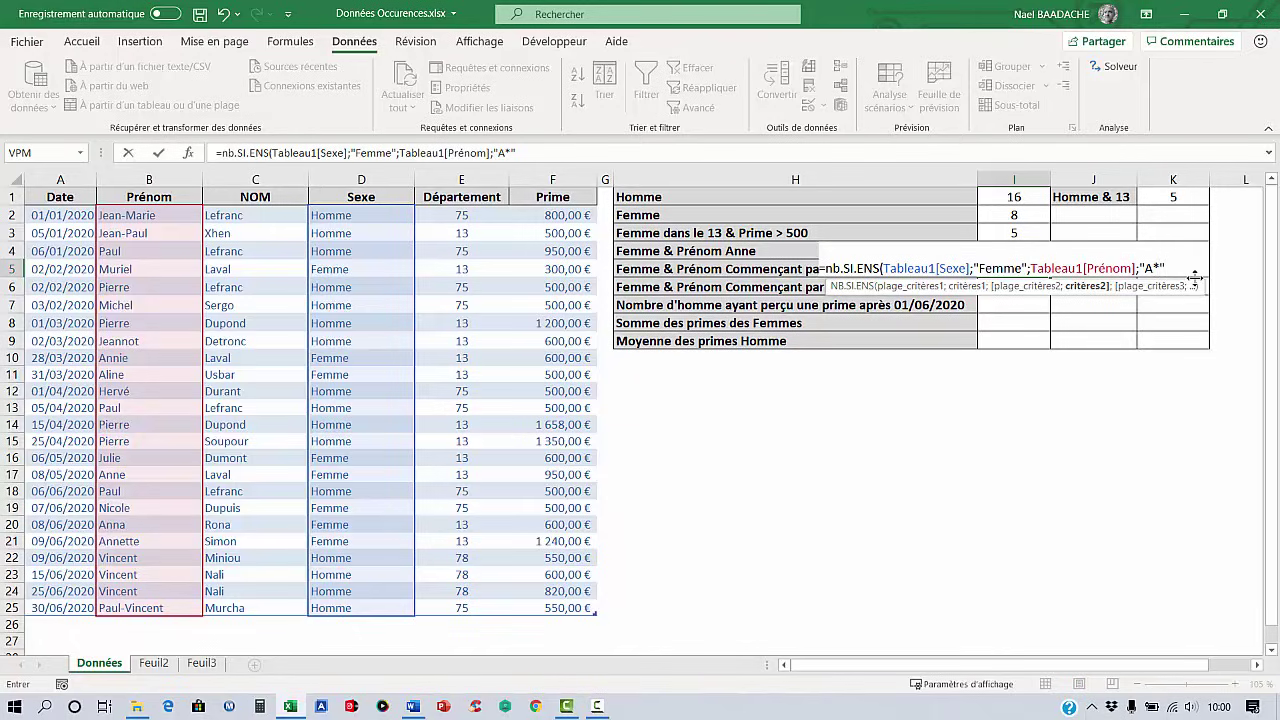
pyautogui.write(')')
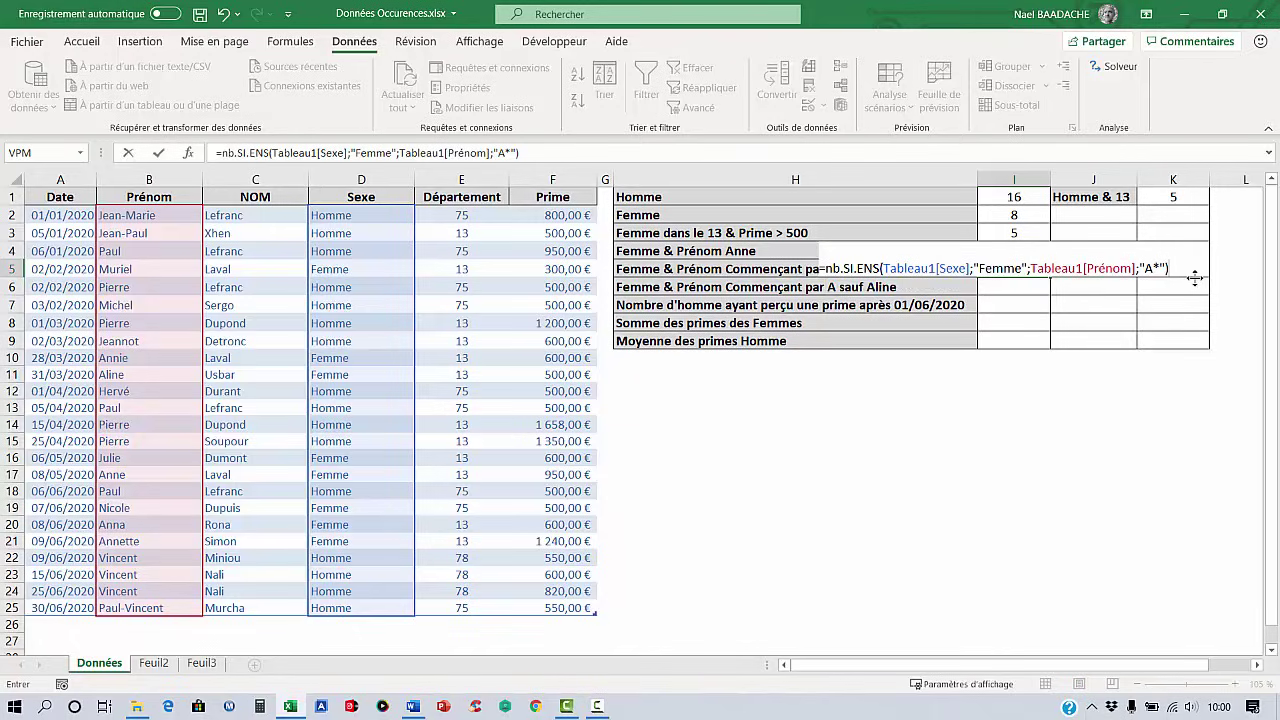
pyautogui.press('Return')
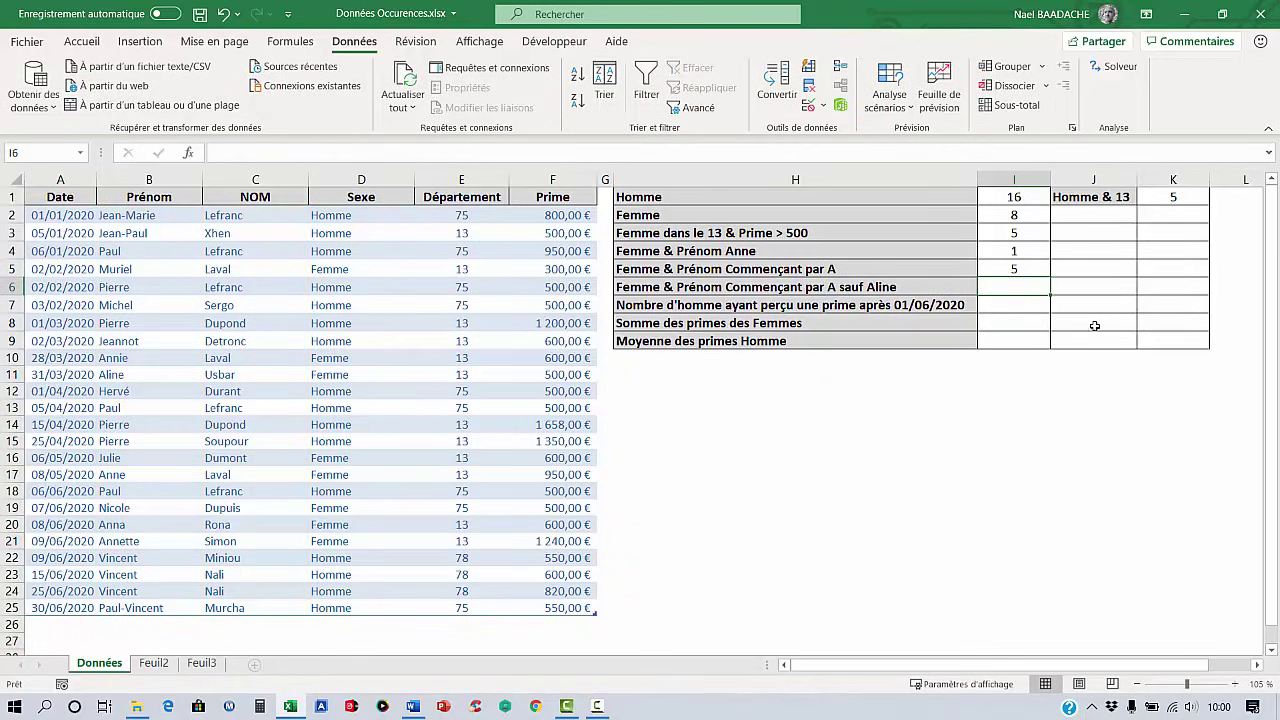
# Step: Turn on the table's filters and filter the Prénom column to only the first names beginning with A
pyautogui.click(1008, 268)
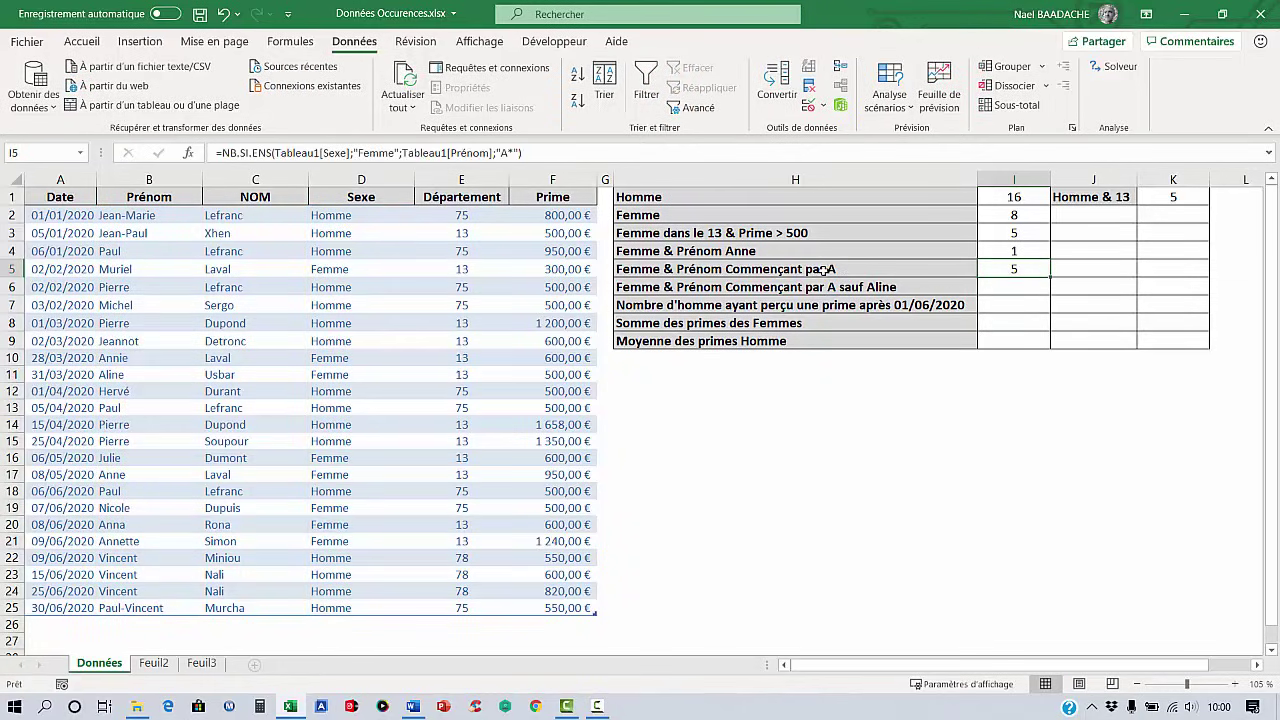
pyautogui.click(166, 238)
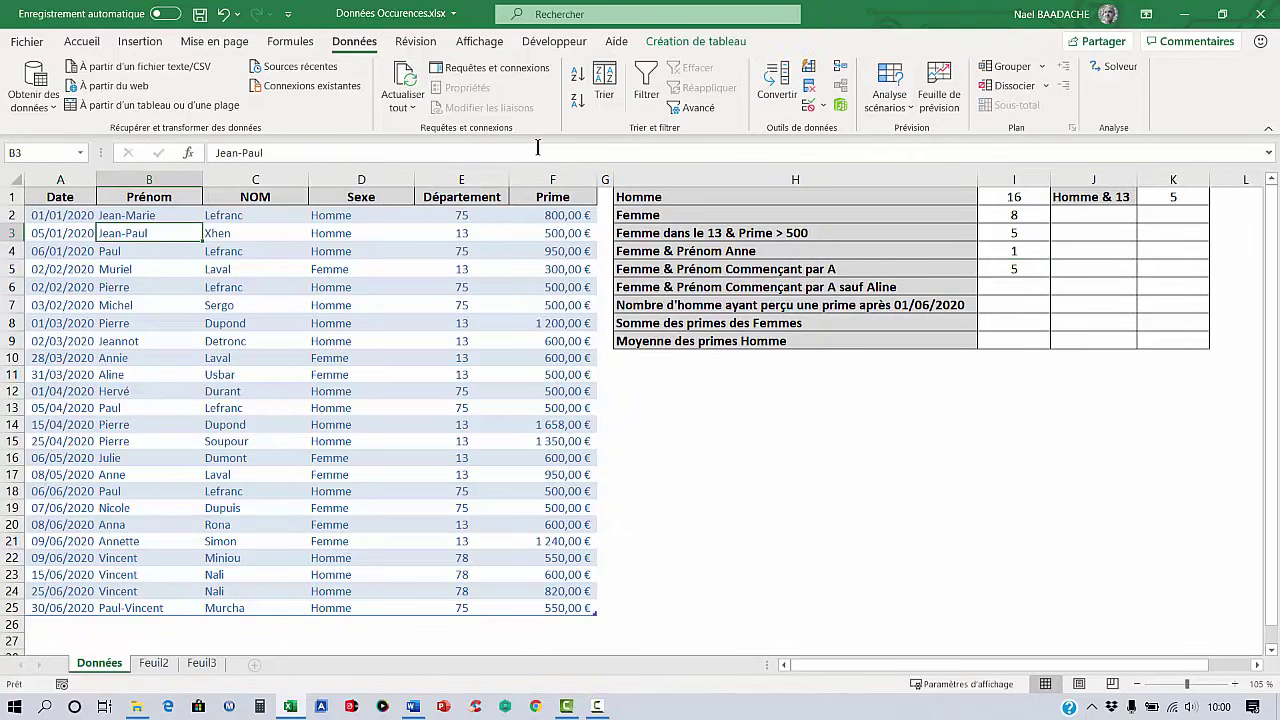
pyautogui.click(645, 85)
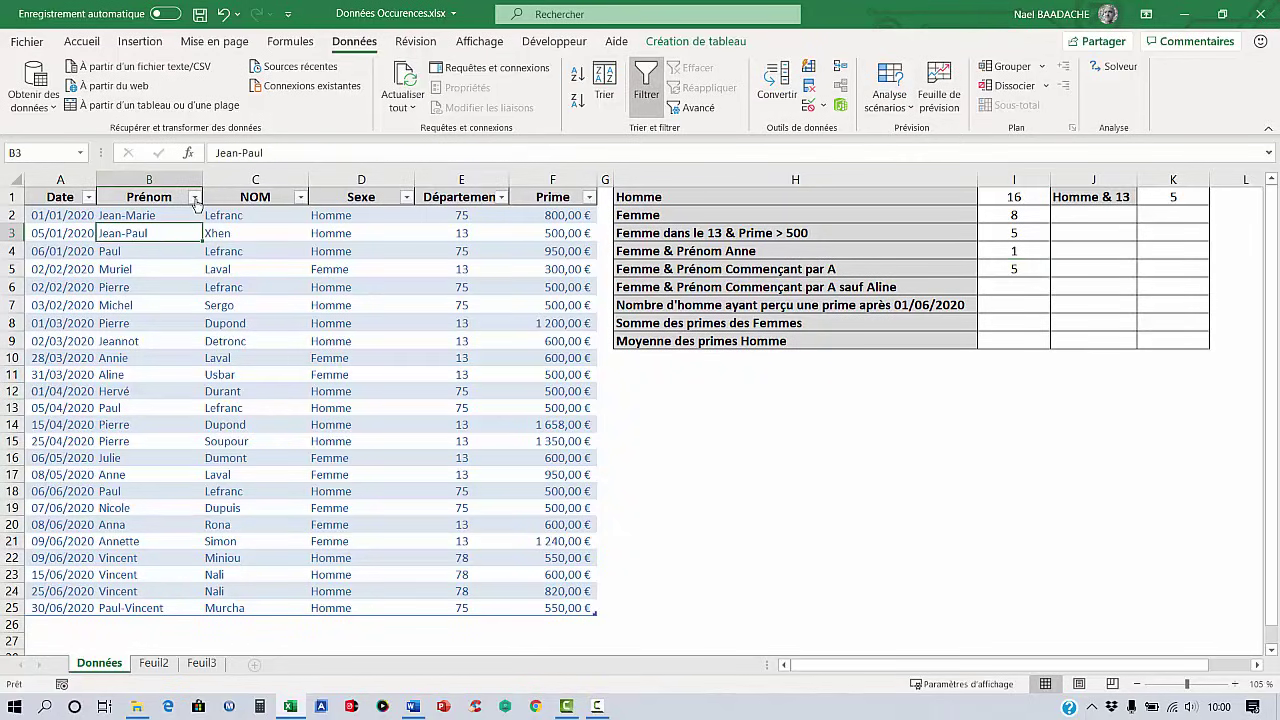
pyautogui.click(195, 197)
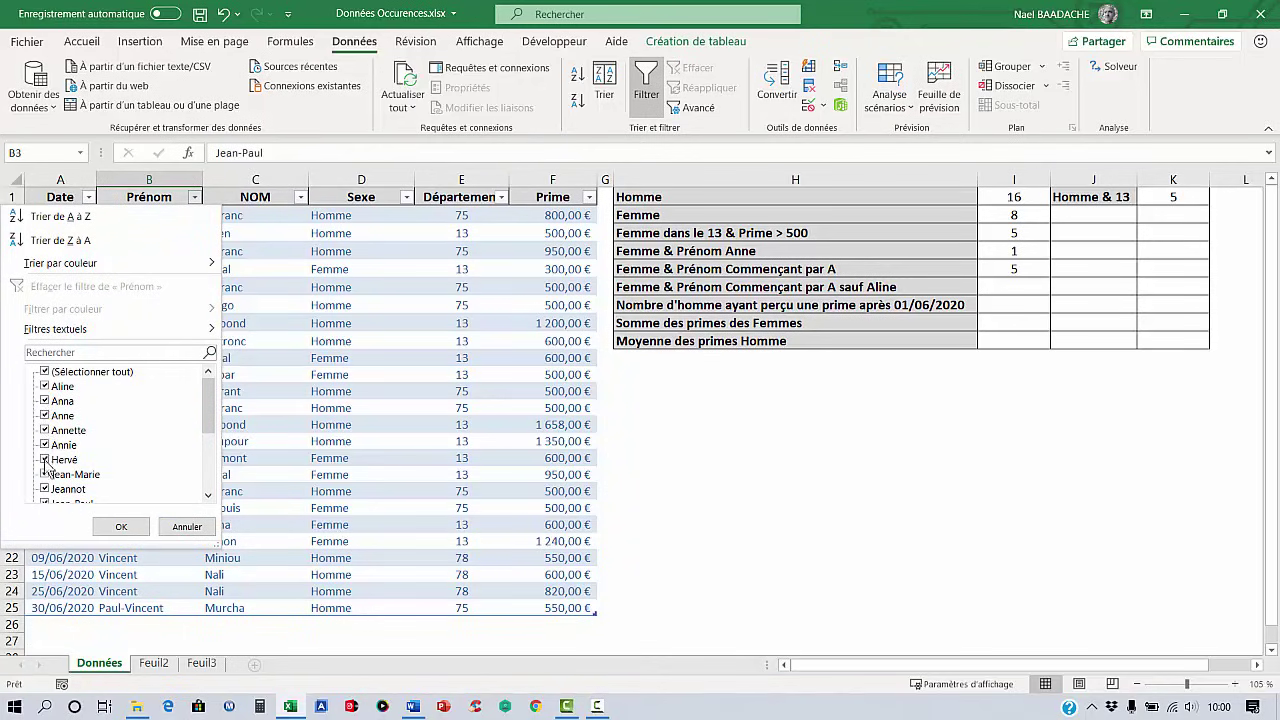
pyautogui.click(44, 371)
pyautogui.click(44, 386)
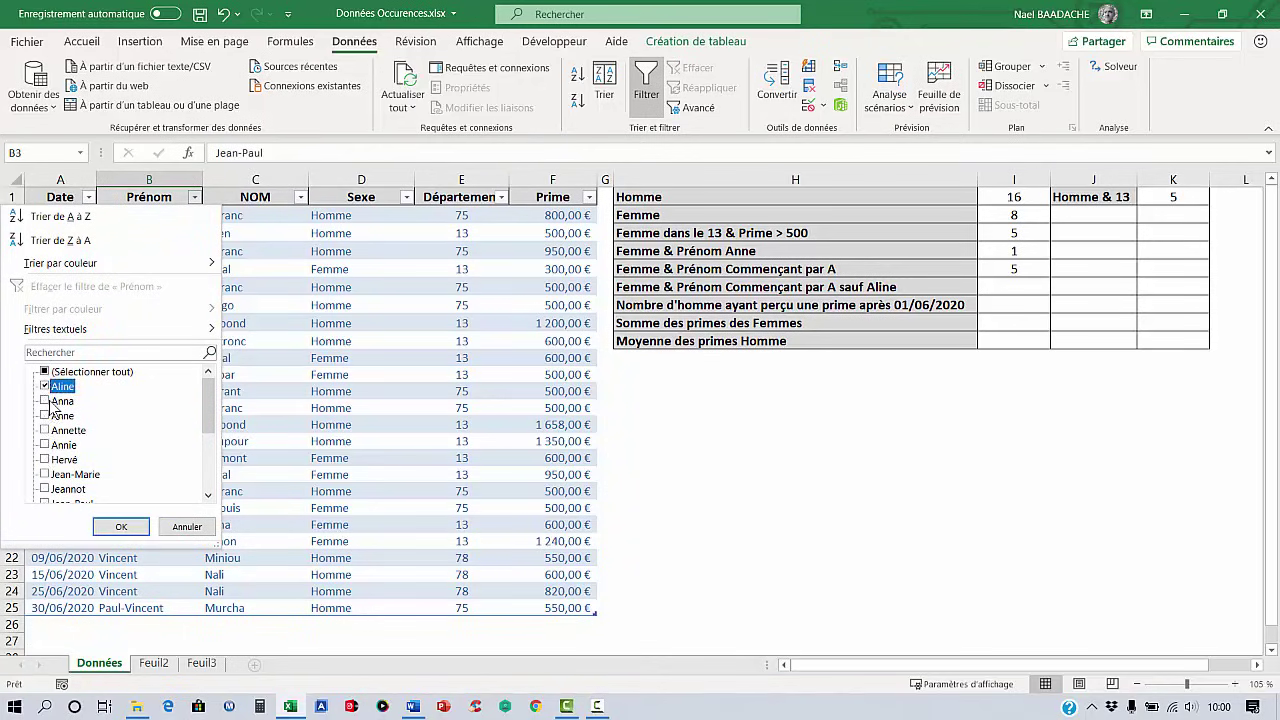
pyautogui.click(44, 401)
pyautogui.click(44, 415)
pyautogui.click(44, 430)
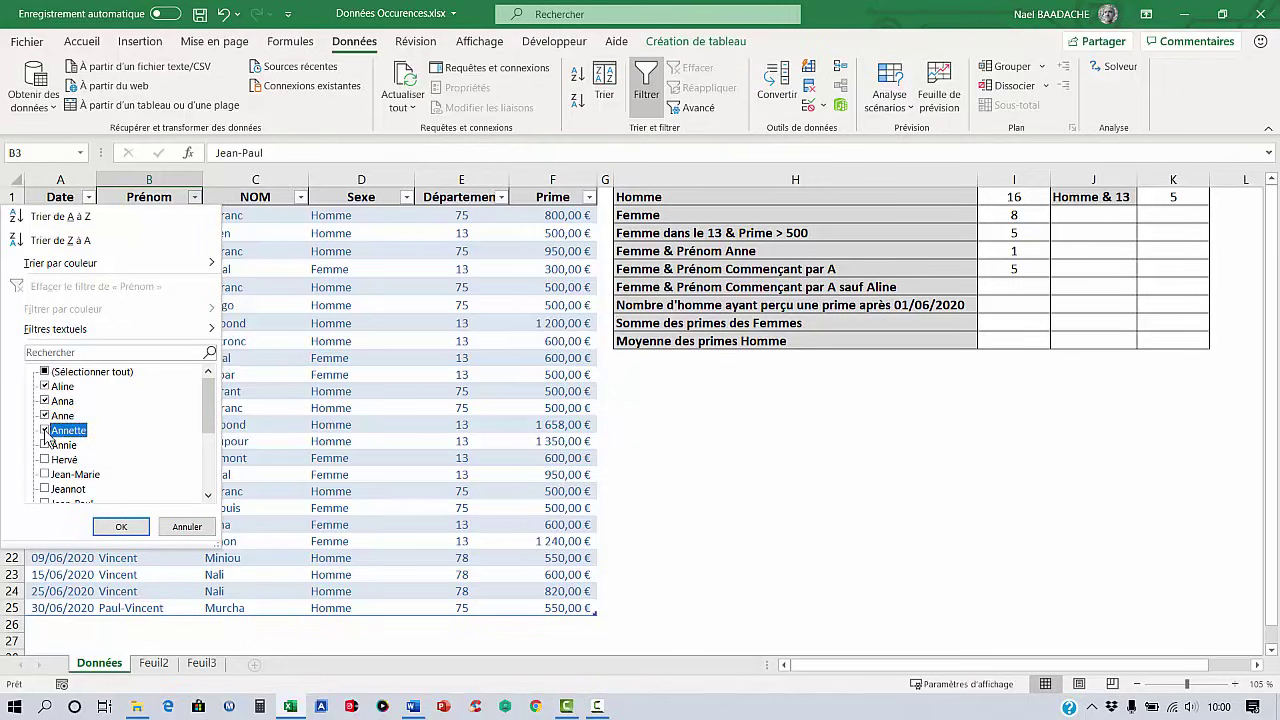
pyautogui.click(44, 444)
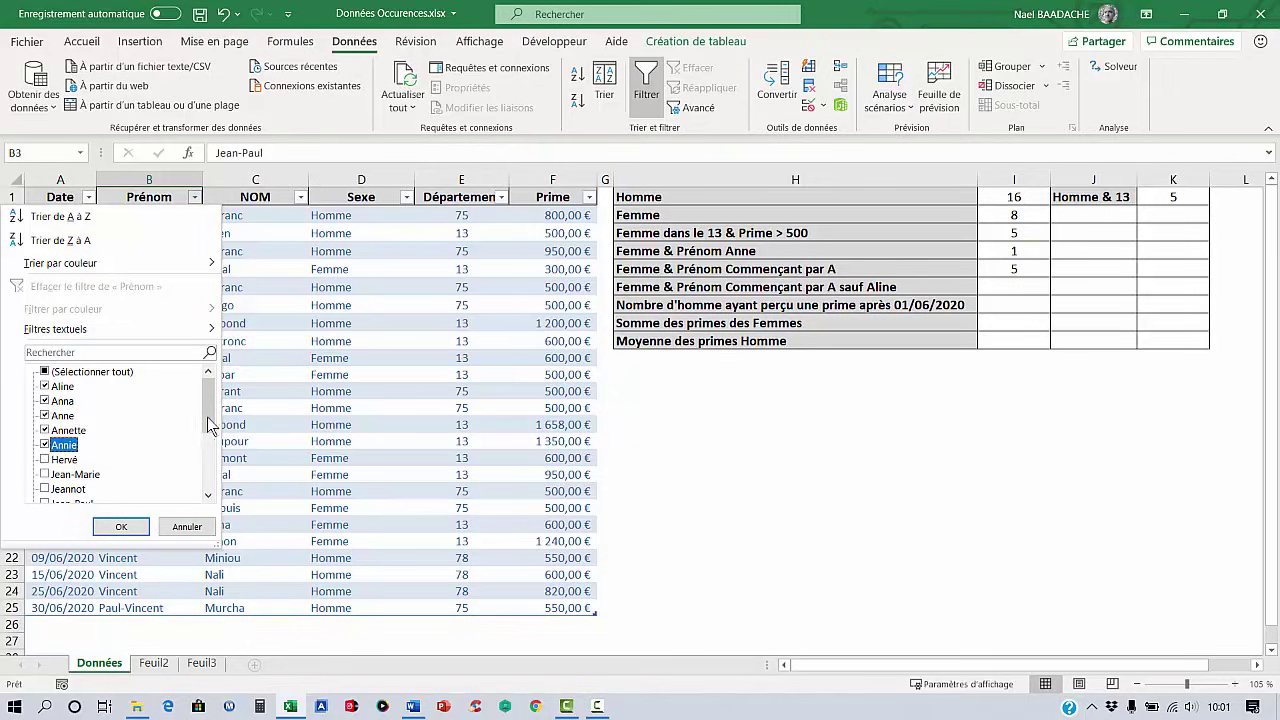
pyautogui.scroll(-5, 210, 425)
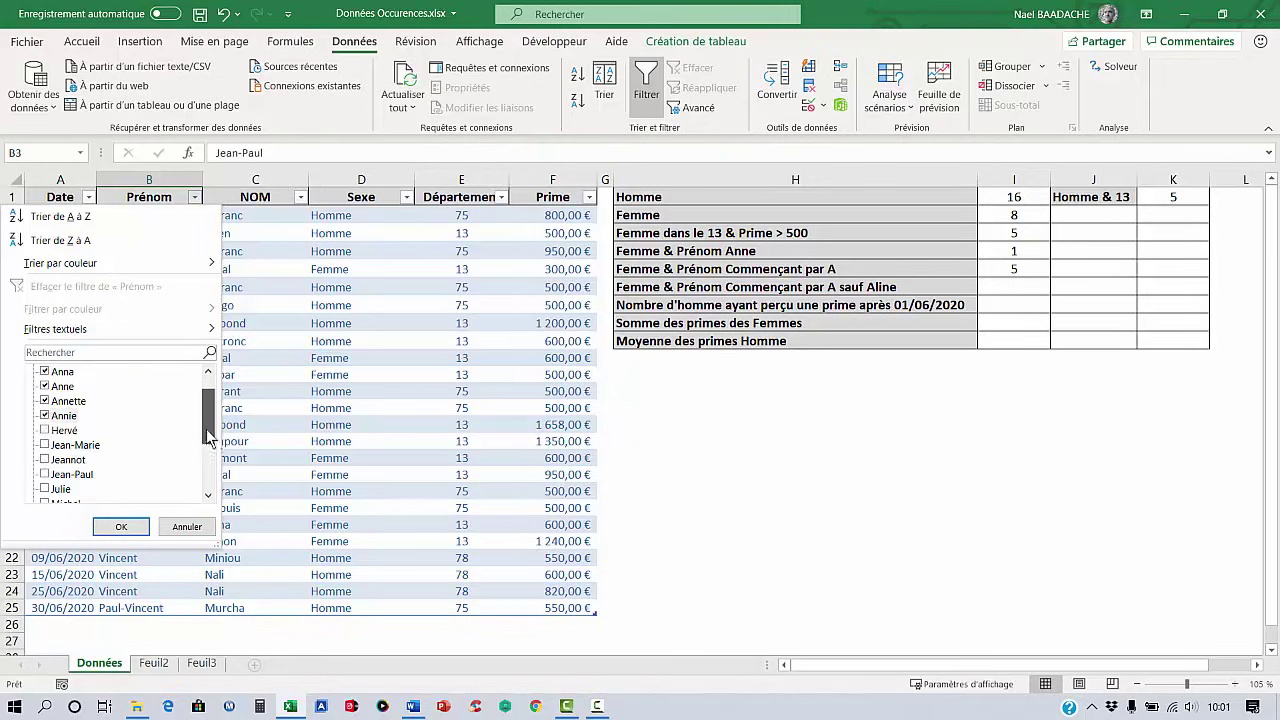
pyautogui.click(120, 527)
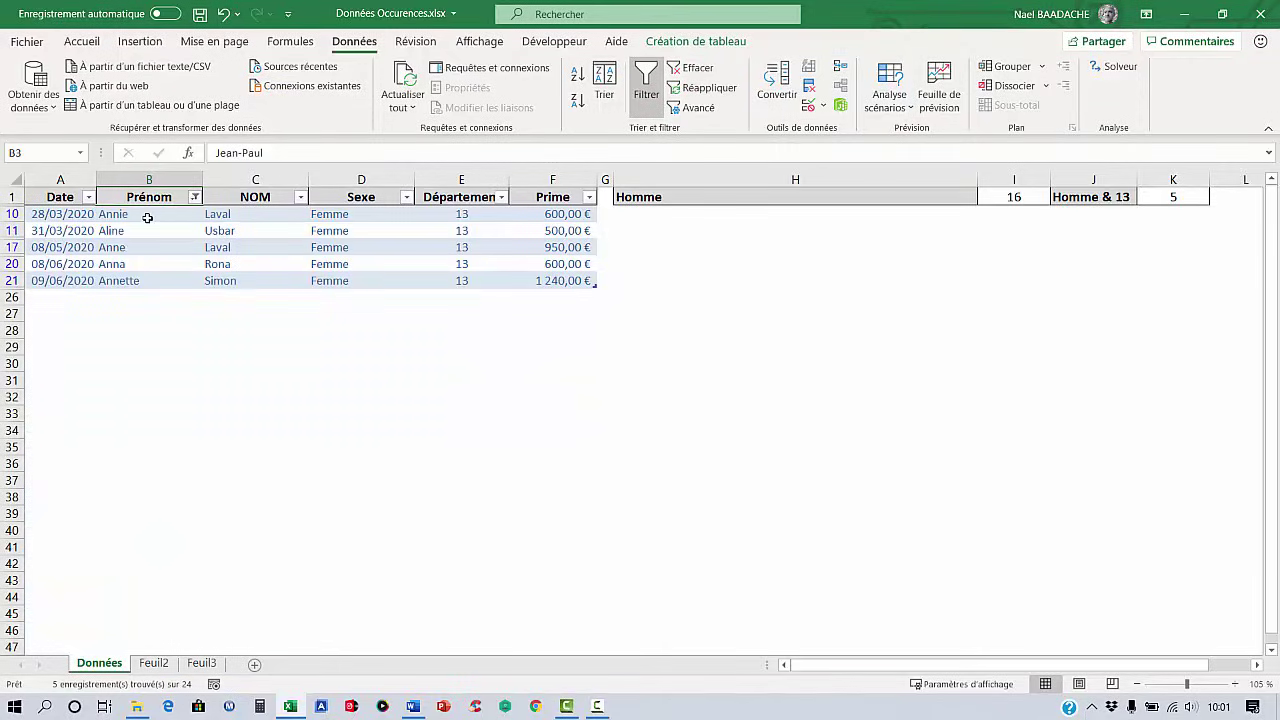
# Step: Check the count of the filtered Prénom entries against I5 and remove the table's filters
pyautogui.moveTo(147, 217); pyautogui.dragTo(150, 282)
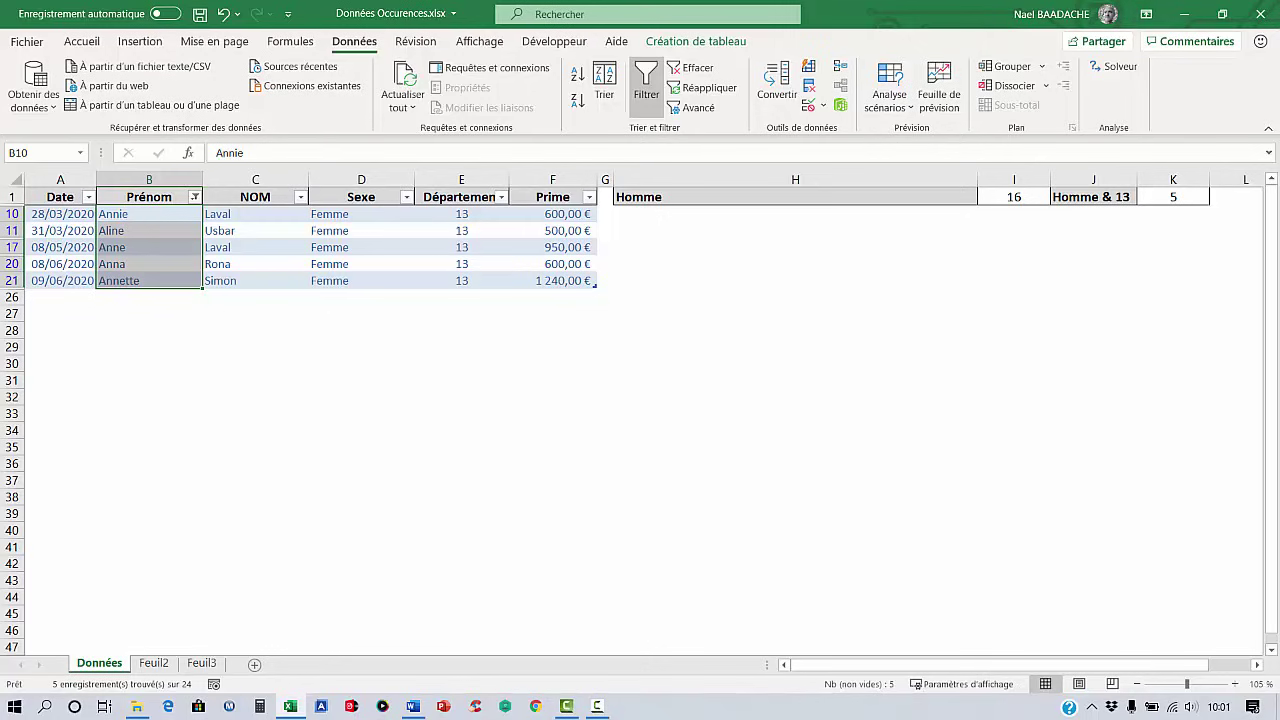
pyautogui.click(646, 80)
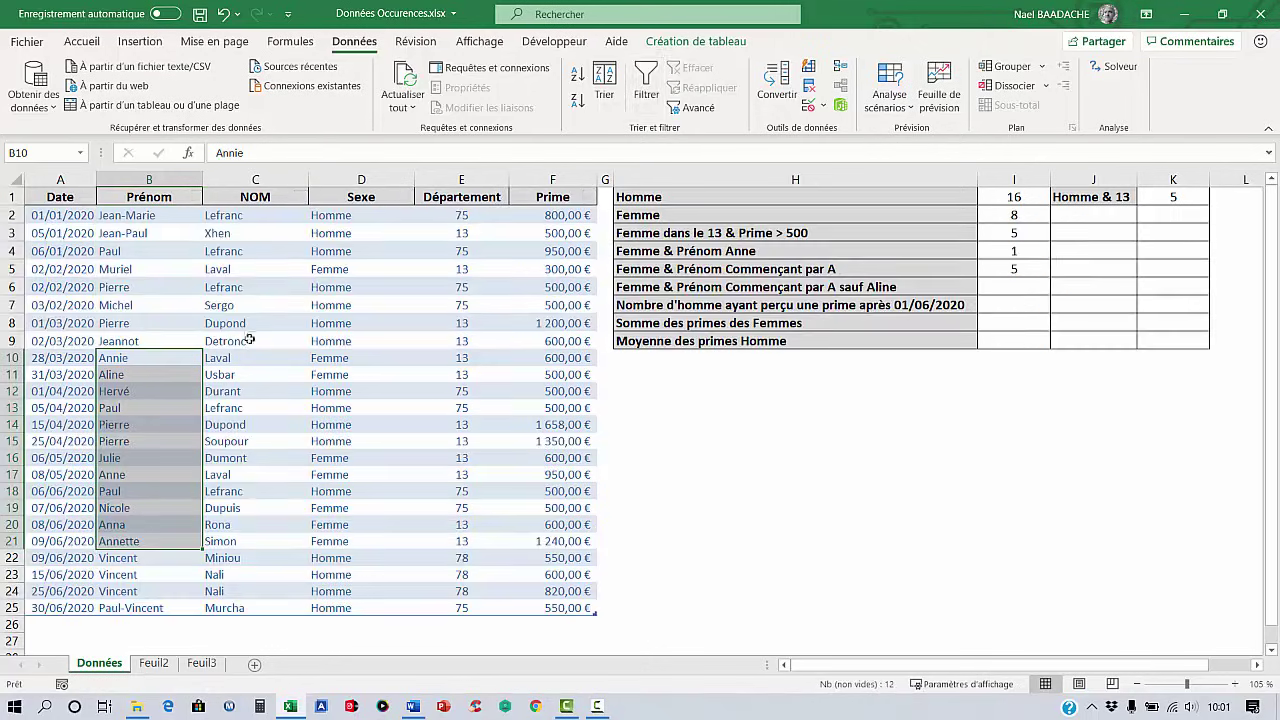
pyautogui.click(251, 340)
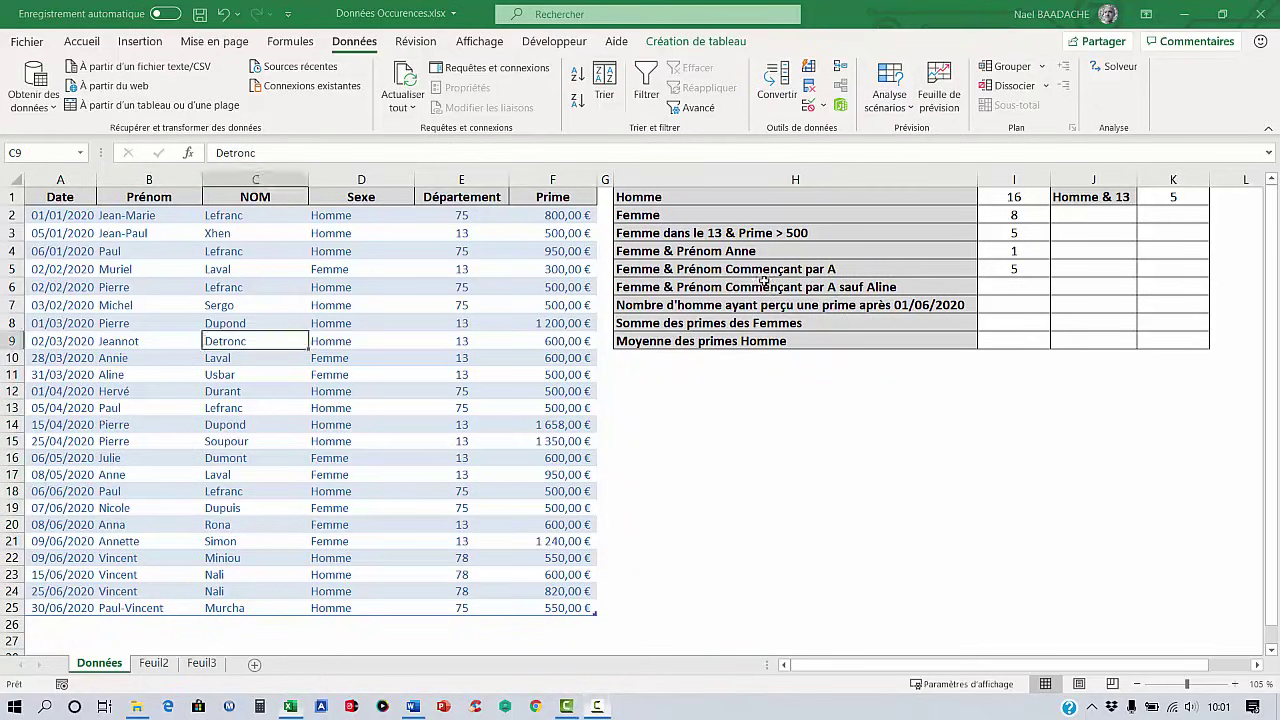
# Step: Copy the NB.SI.ENS formula from cell I5 into cell I6, beside the label for first names beginning with A with one exception
pyautogui.click(706, 285)
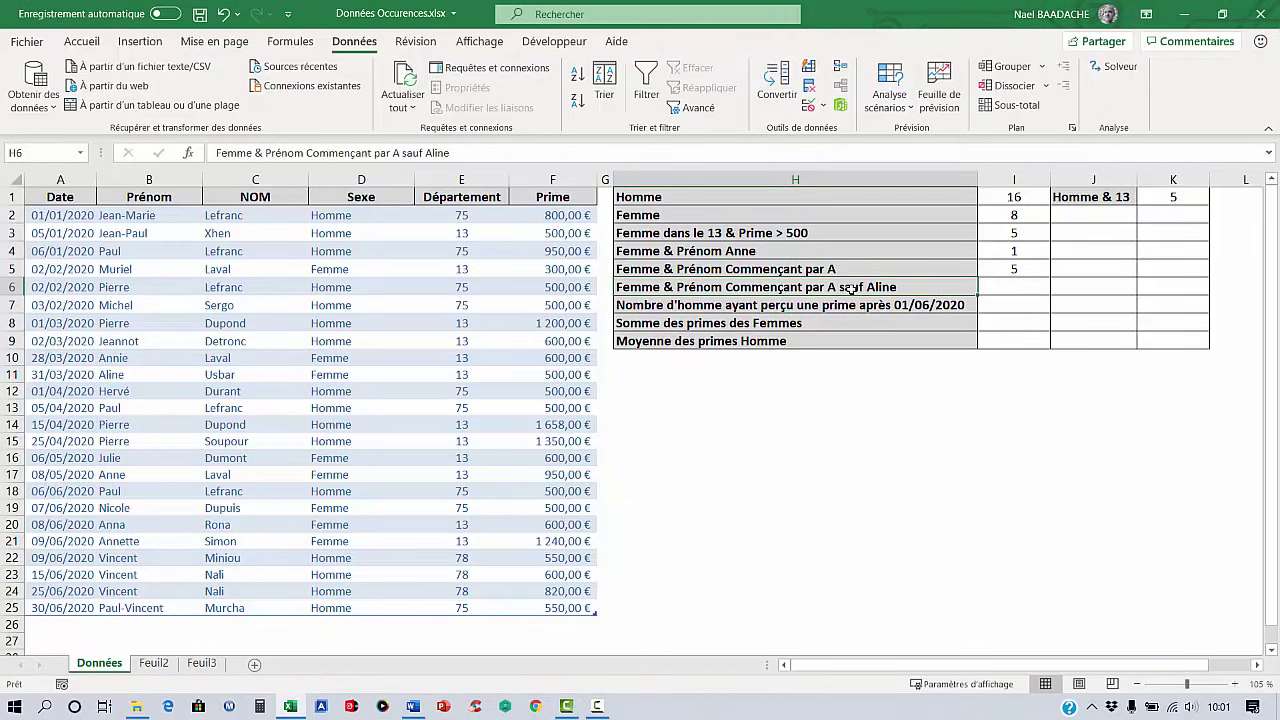
pyautogui.click(1016, 269)
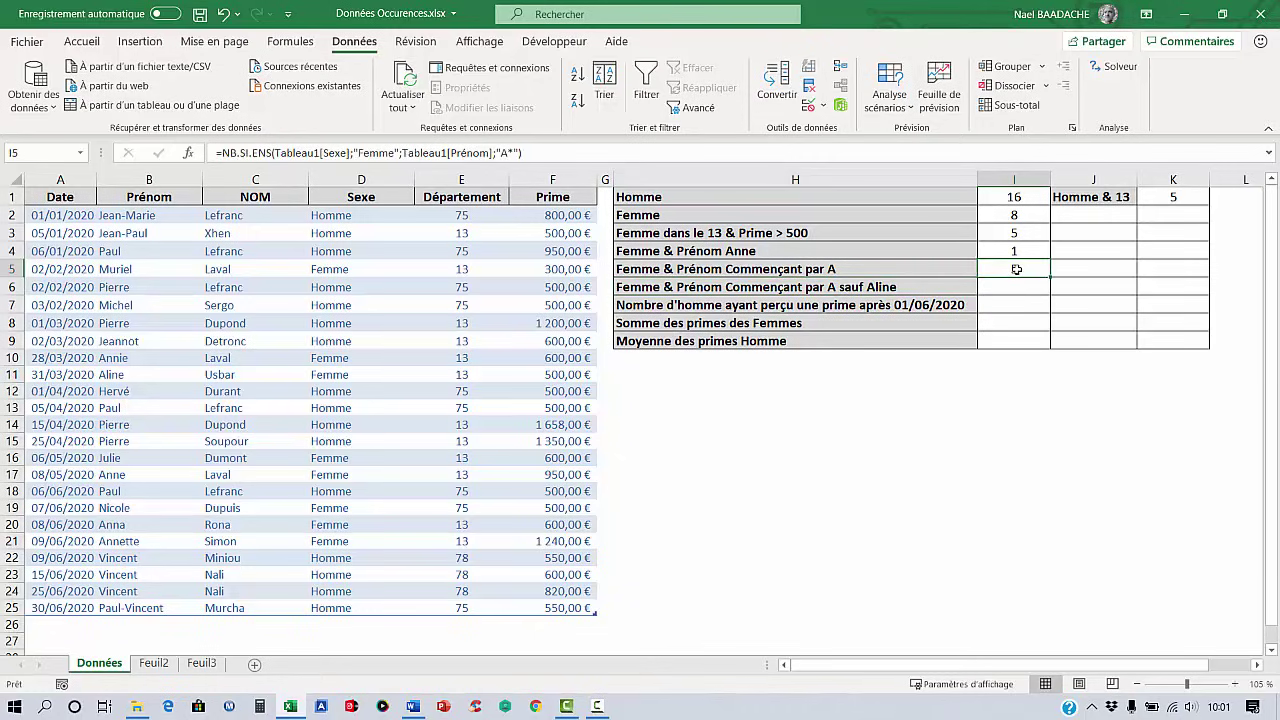
pyautogui.hotkey('ctrl', 'c')
pyautogui.click(1011, 286)
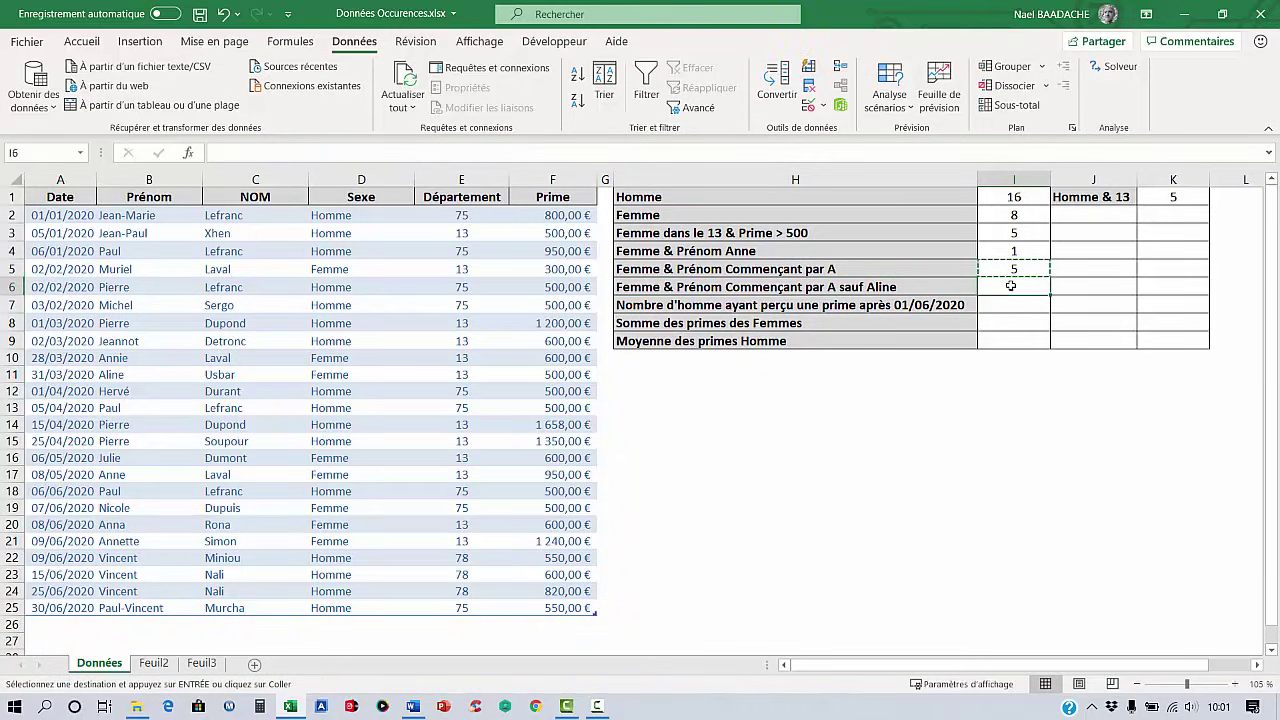
pyautogui.hotkey('ctrl', 'v')
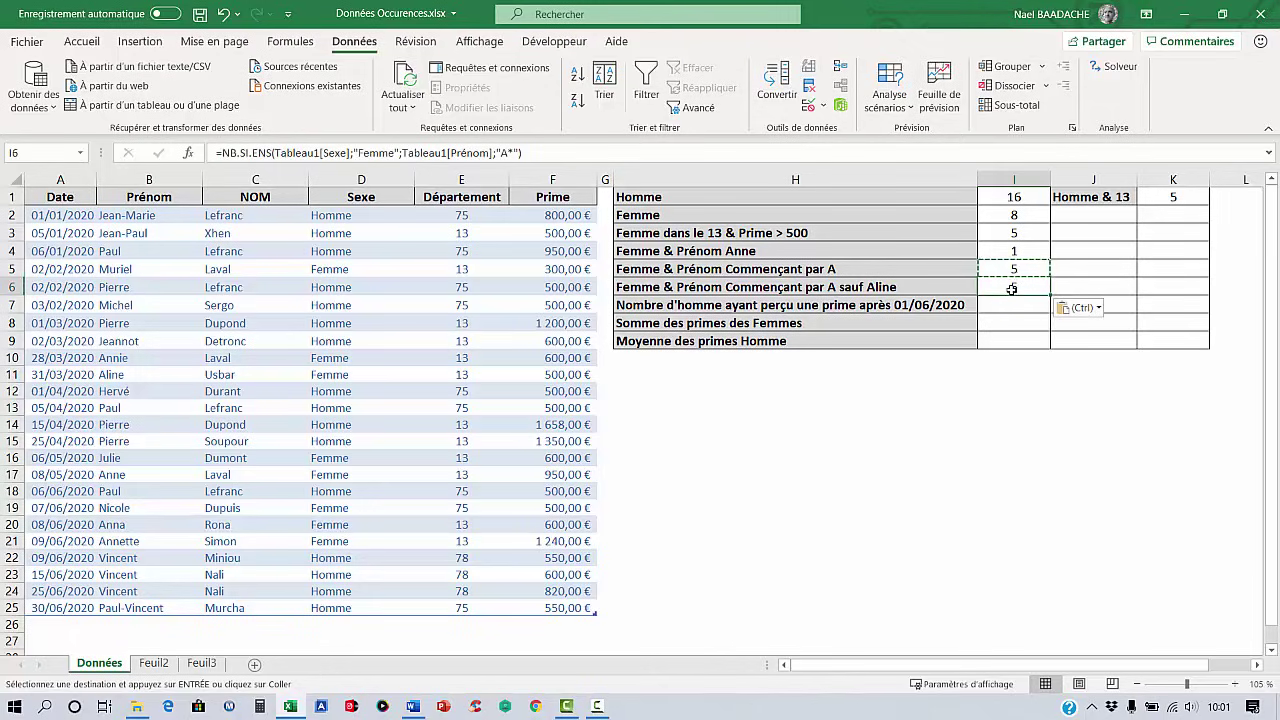
pyautogui.press('Escape')
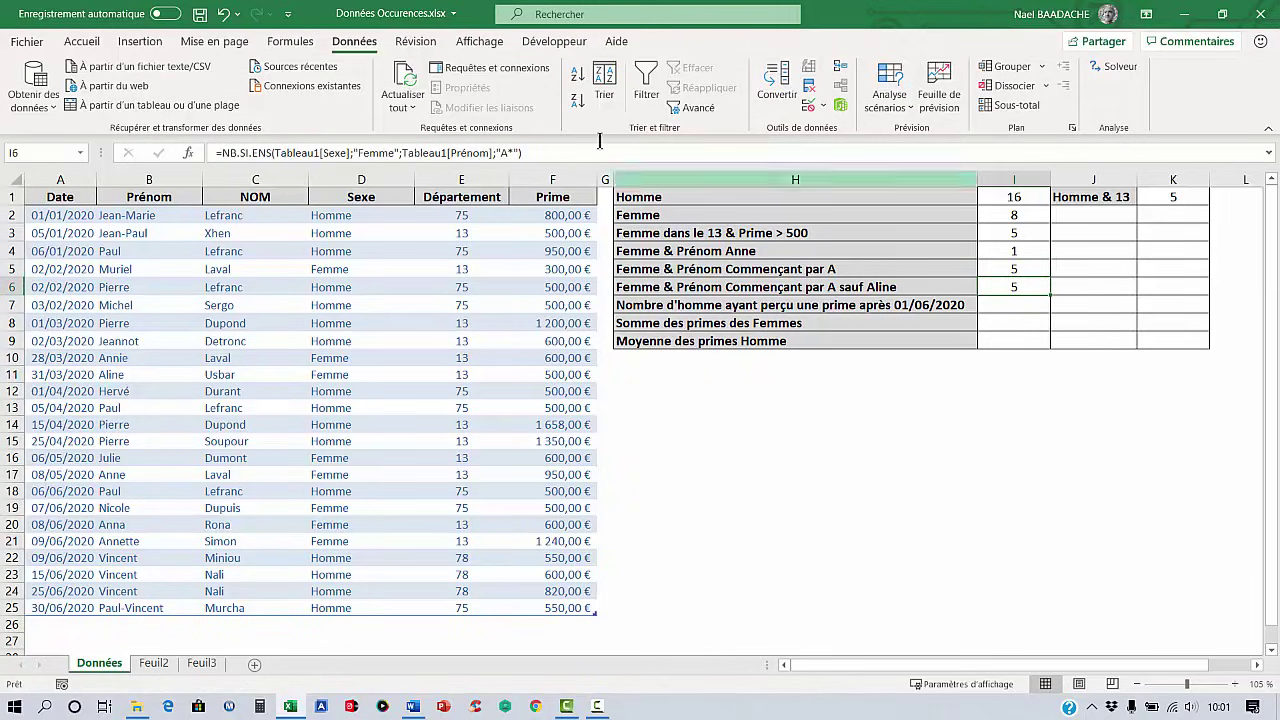
# Step: Extend the I6 formula with a minus sign followed by a copy of its own NB.SI.ENS expression
pyautogui.click(531, 149)
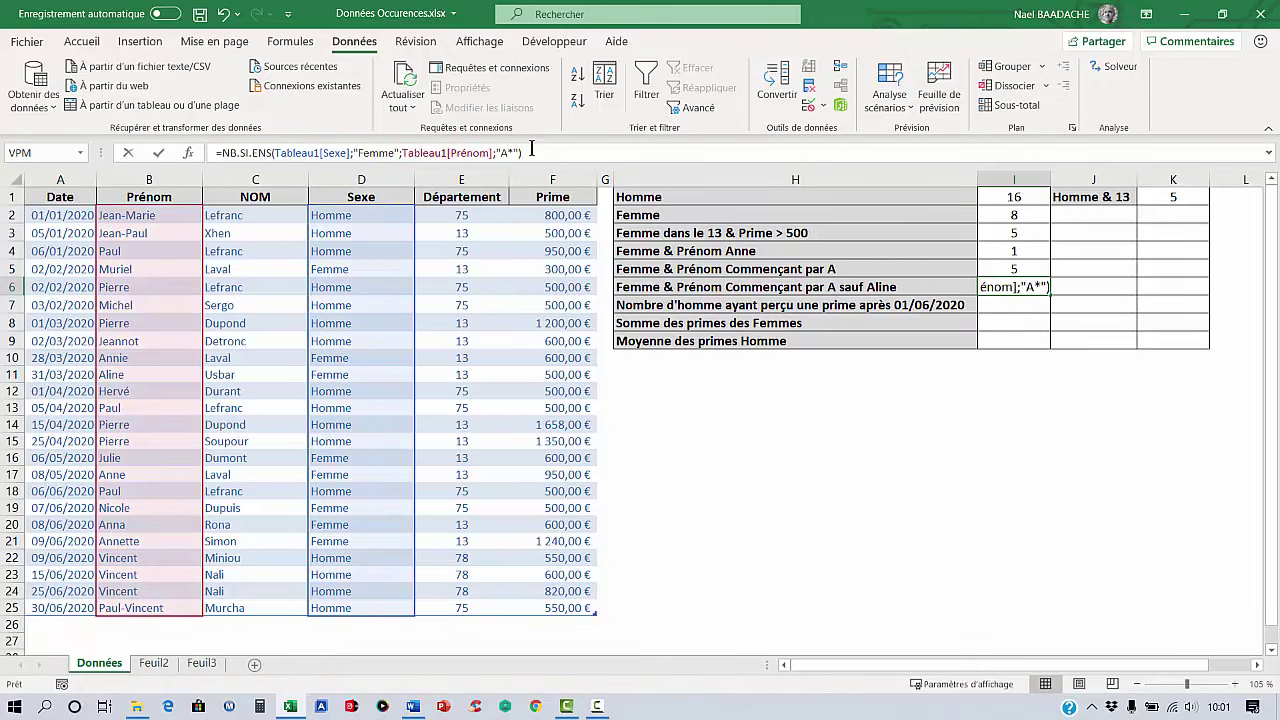
pyautogui.hotkey('ctrl', 'c')
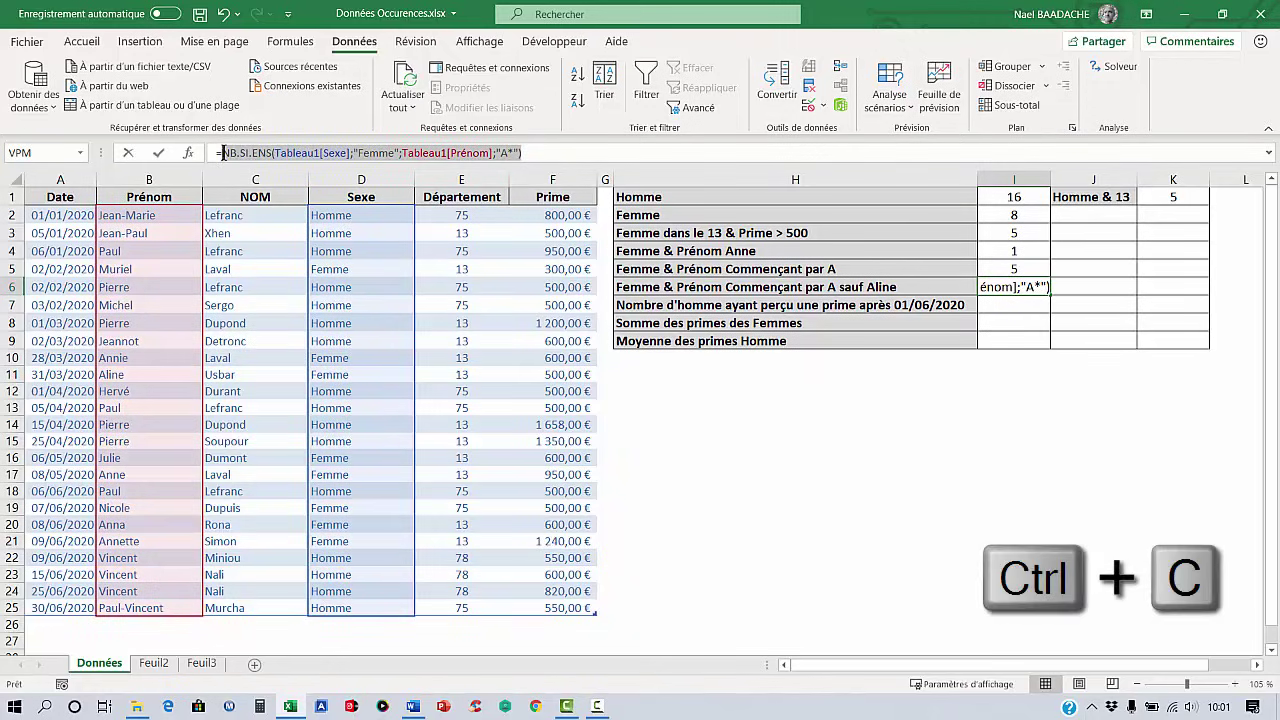
pyautogui.moveTo(224, 152); pyautogui.dragTo(395, 204)
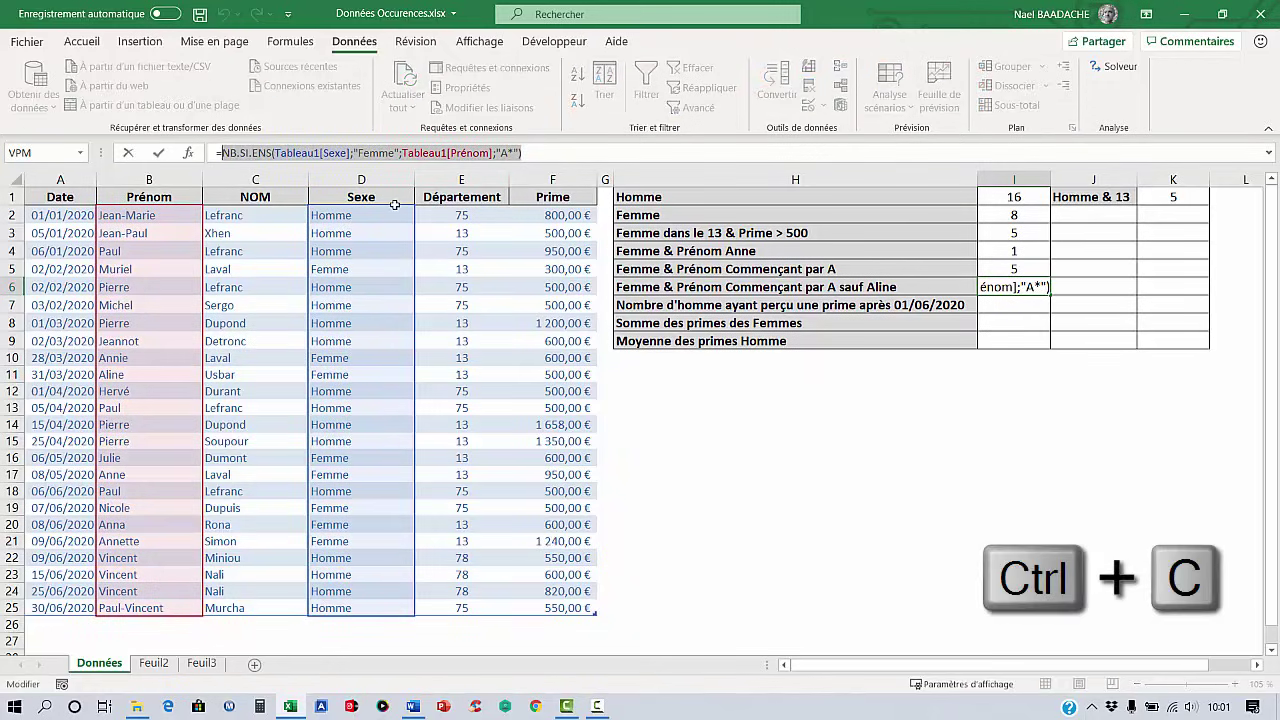
pyautogui.click(563, 151)
pyautogui.write('-')
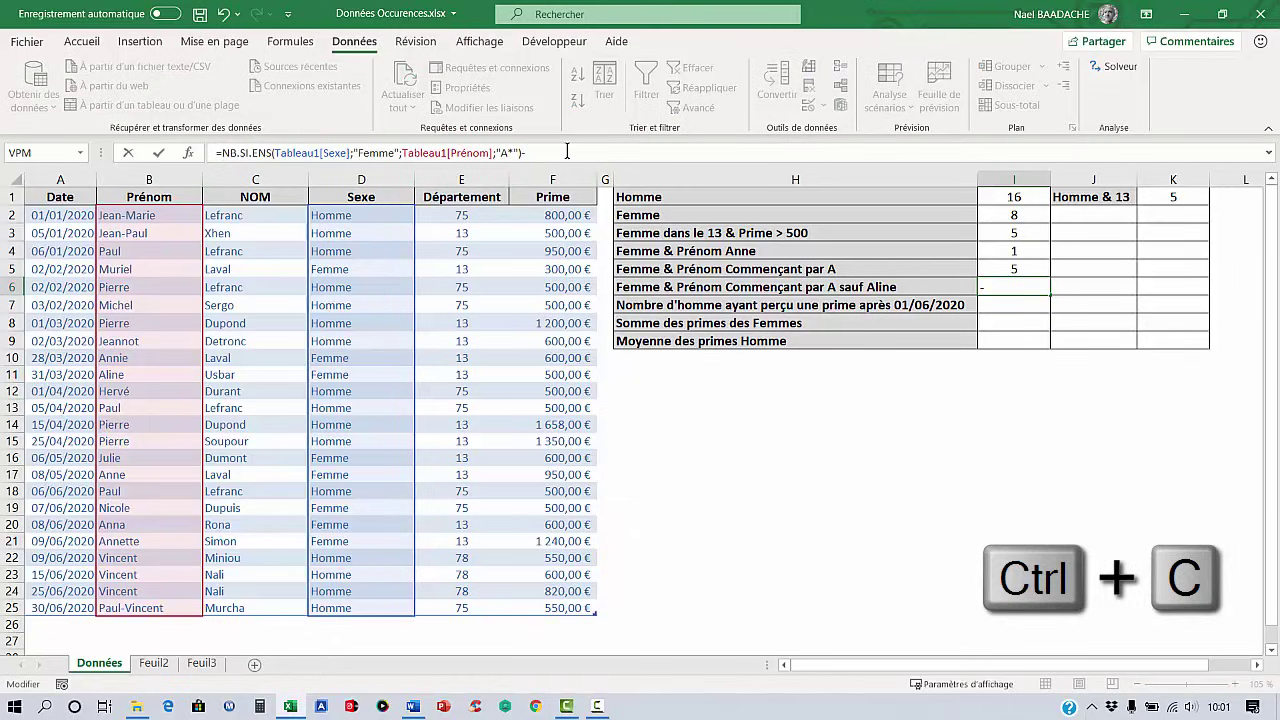
pyautogui.hotkey('ctrl', 'v')
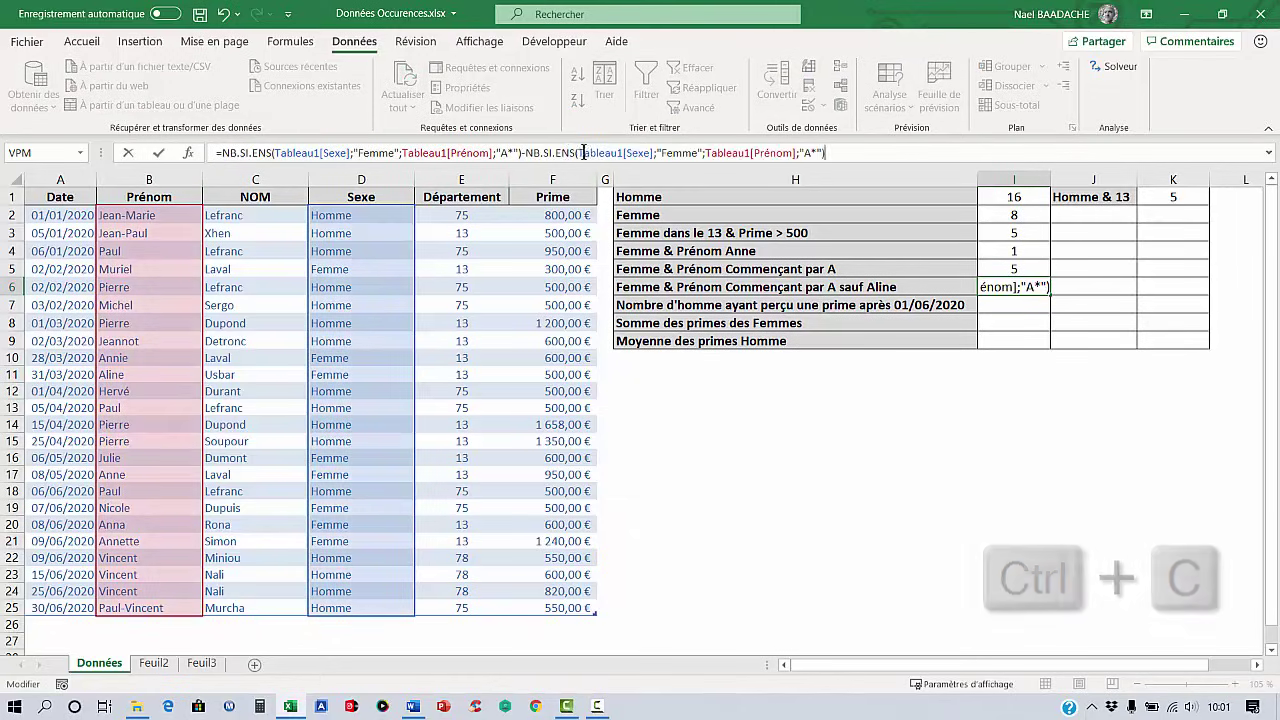
# Step: Replace the "A*" criterion in I6's subtracted NB.SI.ENS with the first name excluded by the row's label, and review the formula
pyautogui.click(801, 155)
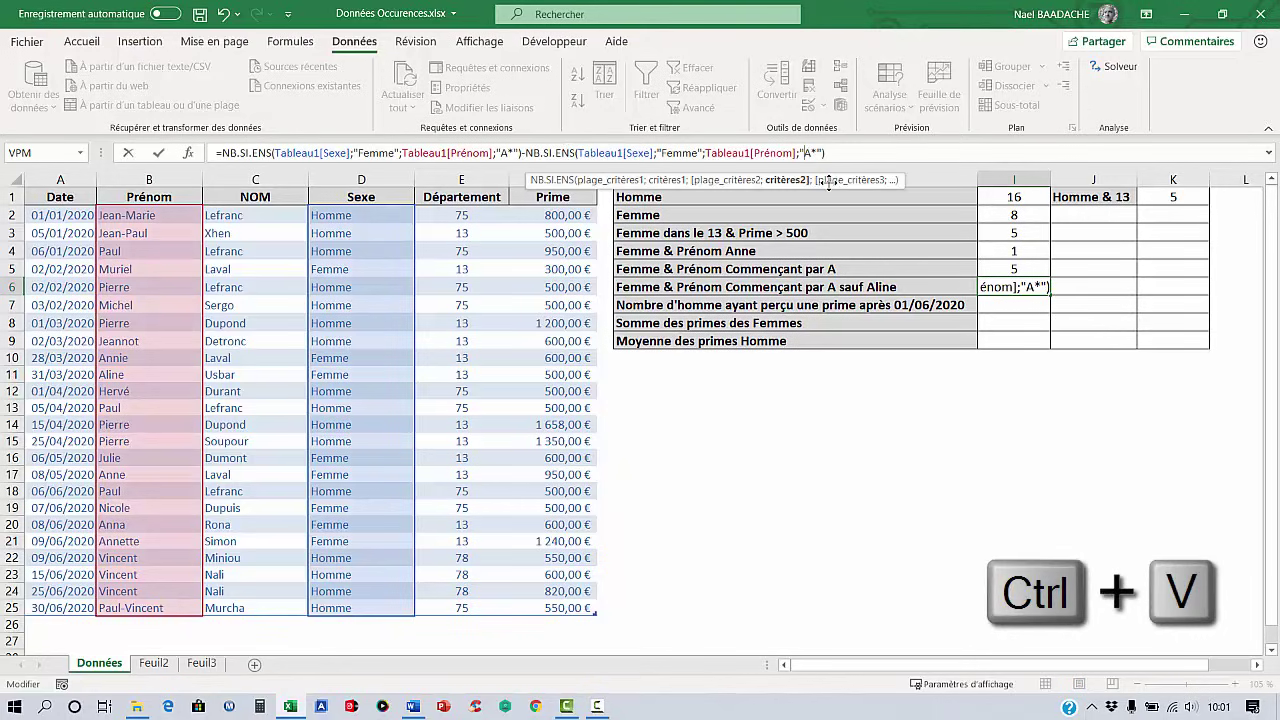
pyautogui.press('BackSpace')
pyautogui.press('BackSpace')
pyautogui.write('Aline')
pyautogui.press('Return')
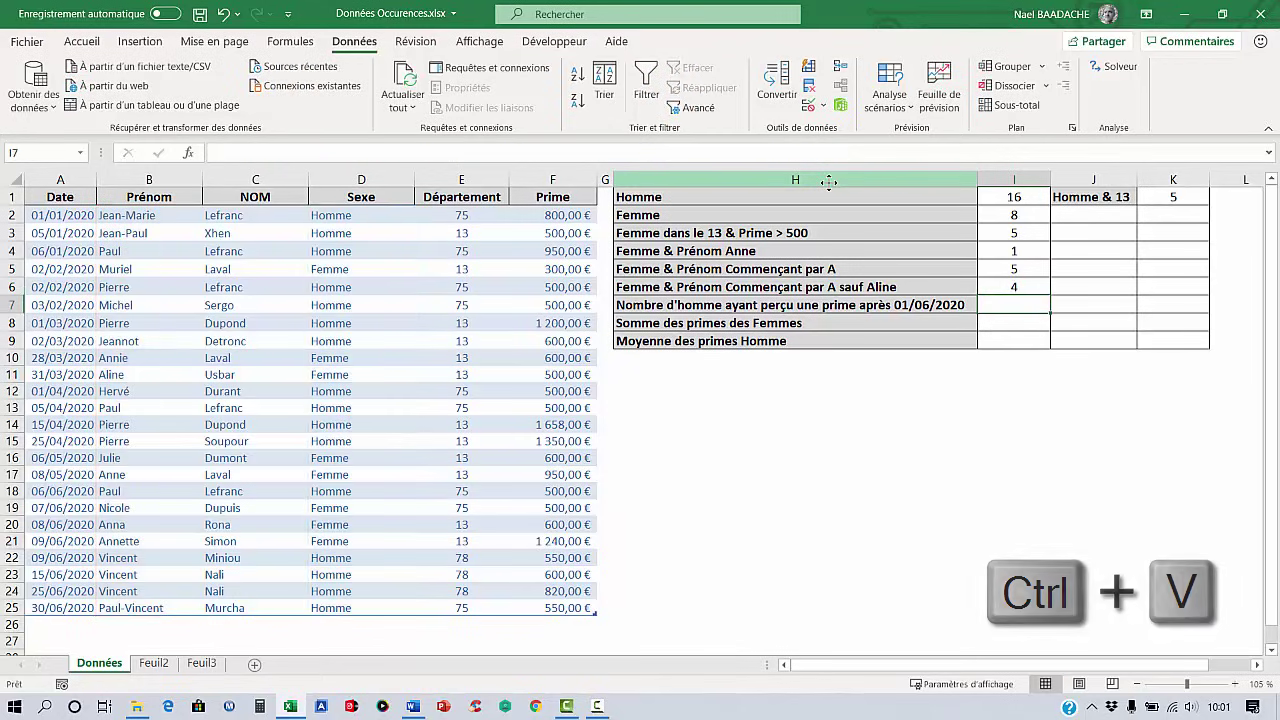
pyautogui.click(1017, 286)
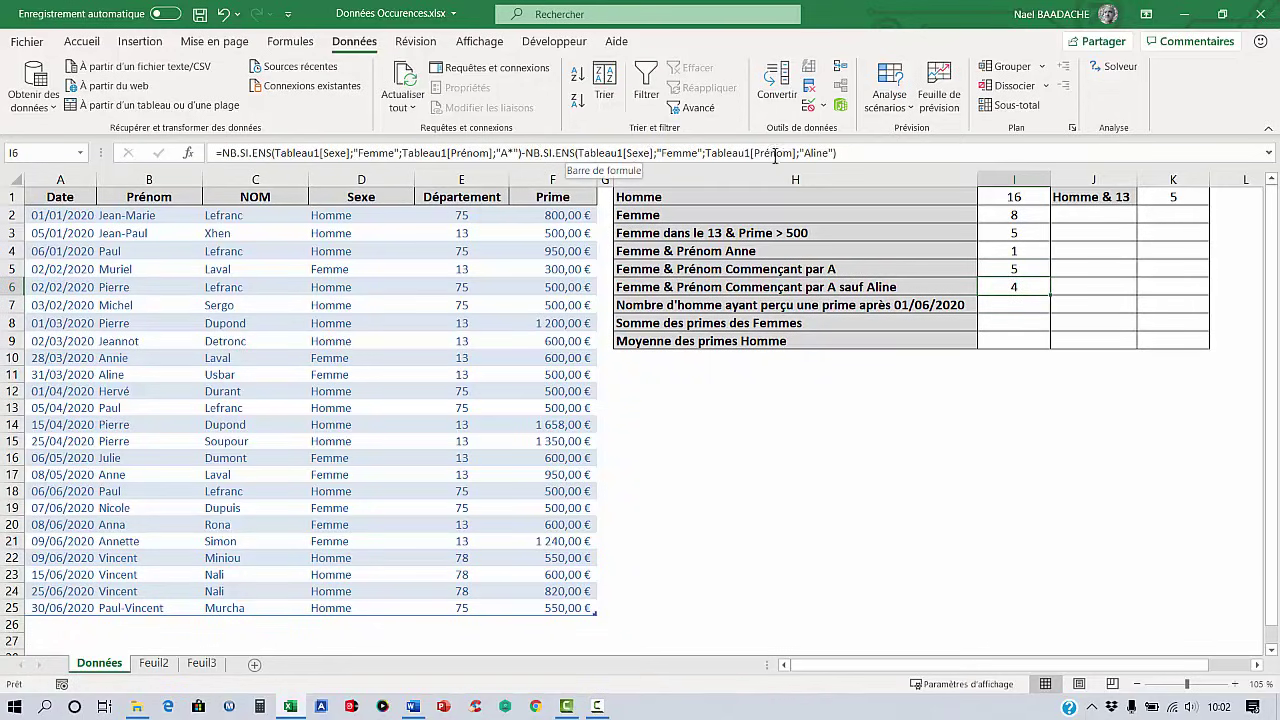
pyautogui.press('Return')
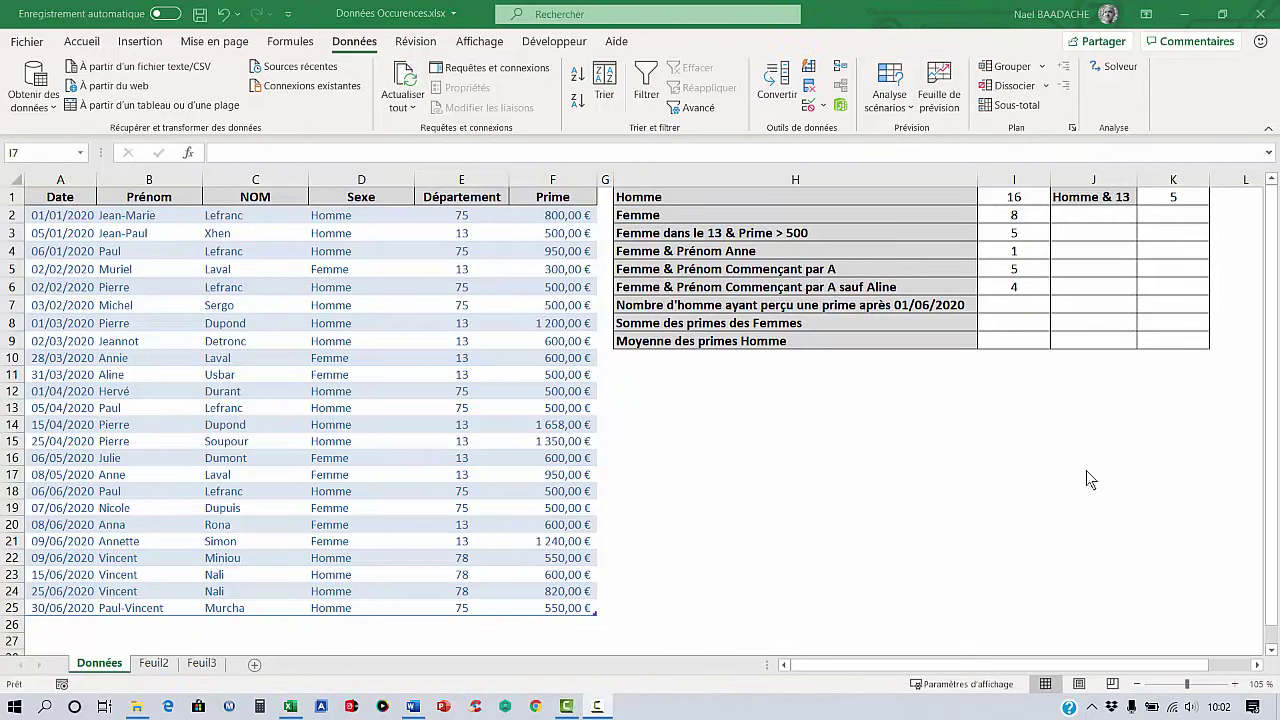
pyautogui.click(1009, 305)
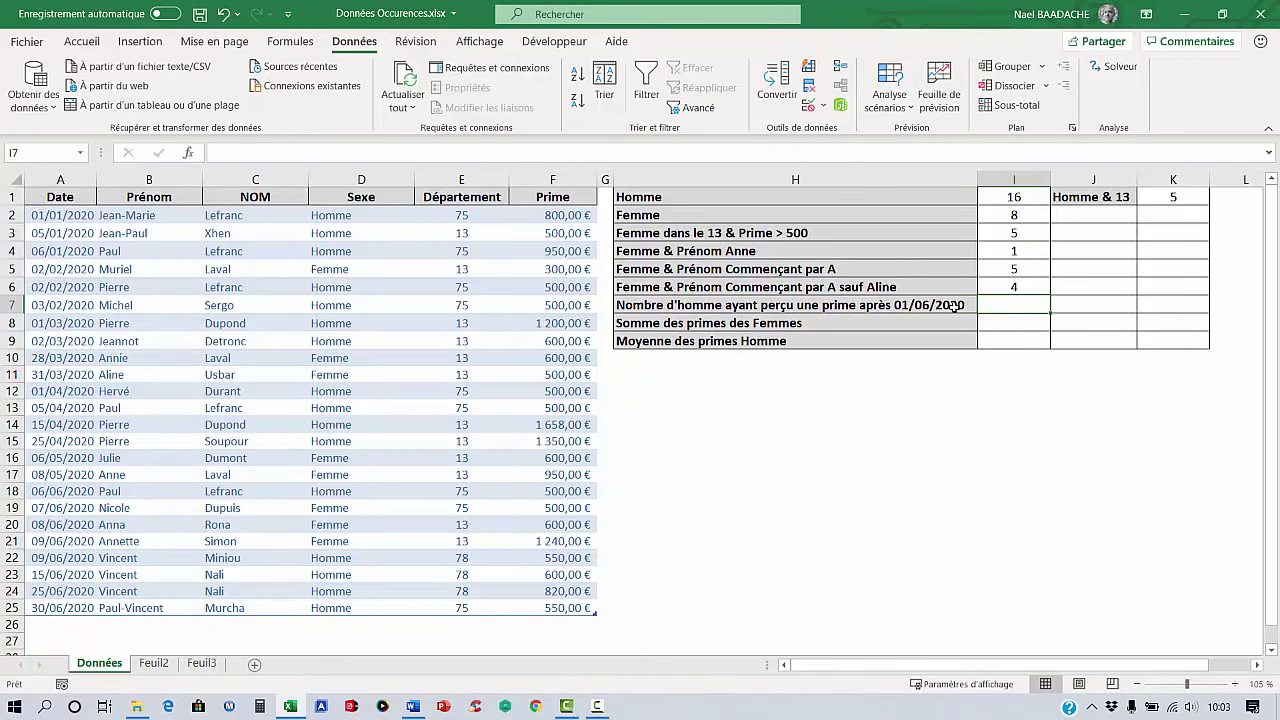
pyautogui.write('=')
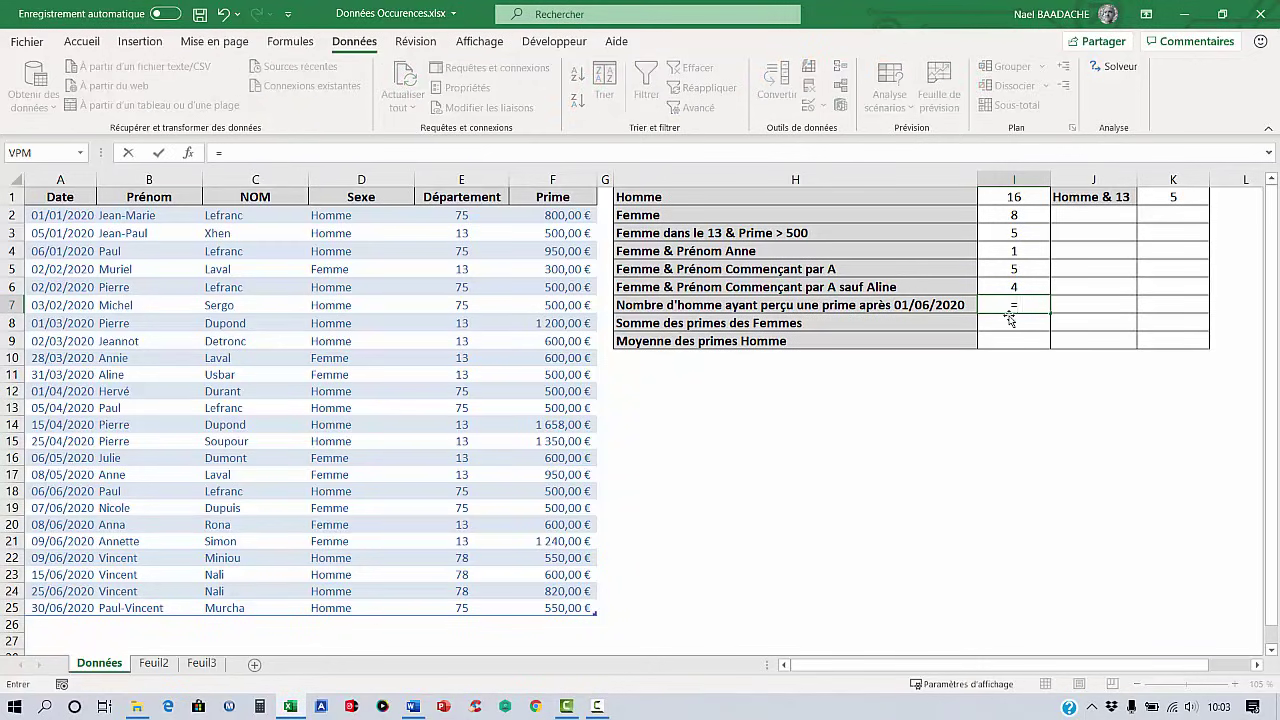
pyautogui.write('NB.SI.ENS')
pyautogui.press('Tab')
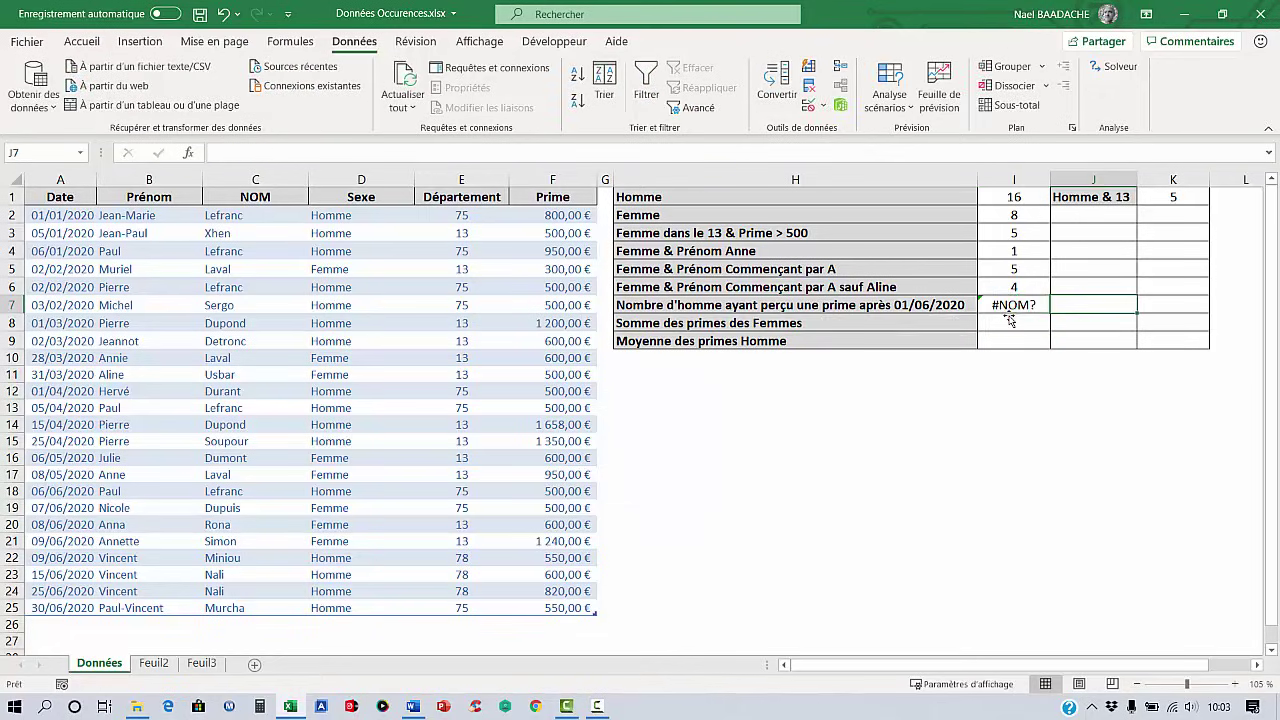
# Step: Start an NB.SI.ENS formula in I7 with the table's Sexe column as first criteria range and "Homme" as its criterion
pyautogui.click(1012, 304)
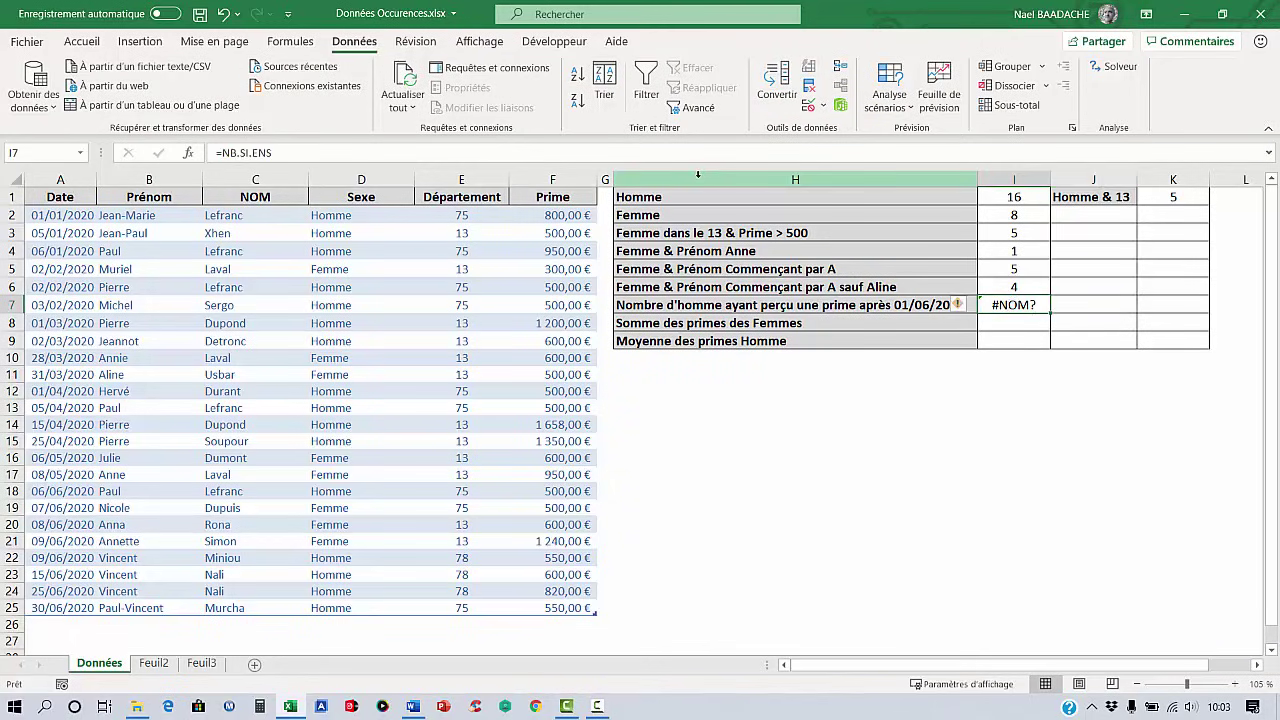
pyautogui.write('=N')
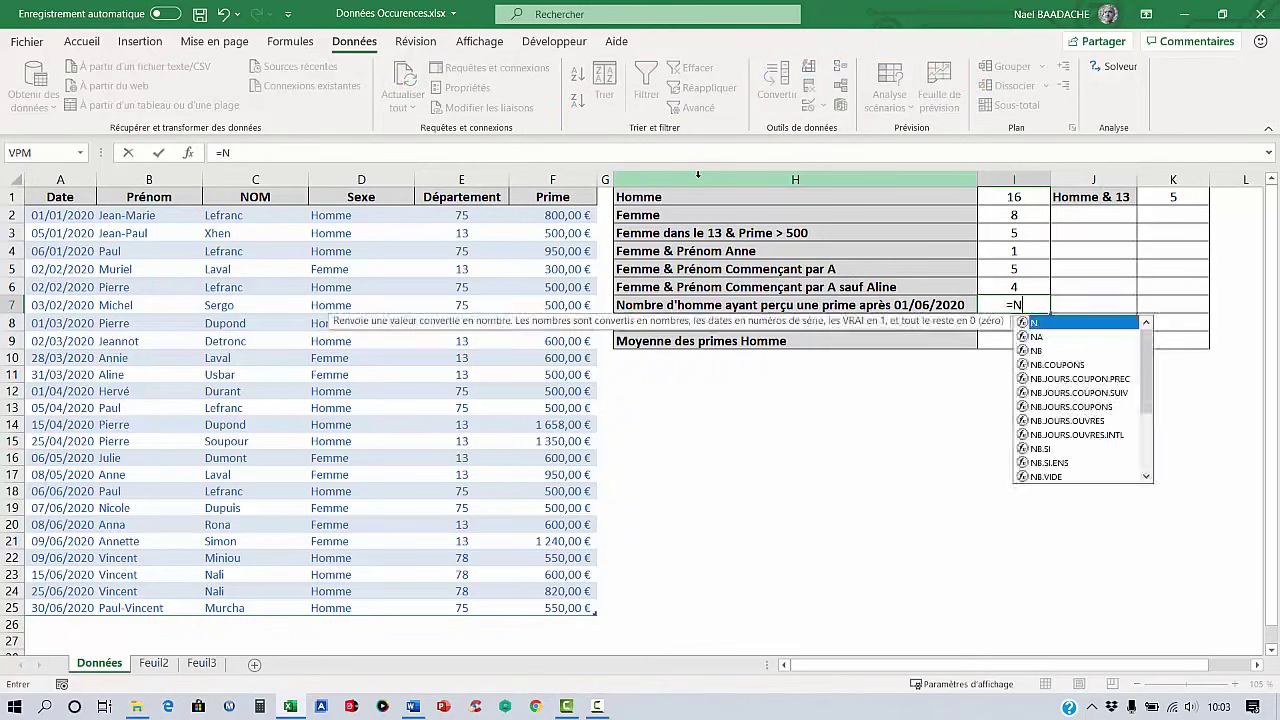
pyautogui.write('B.SI.')
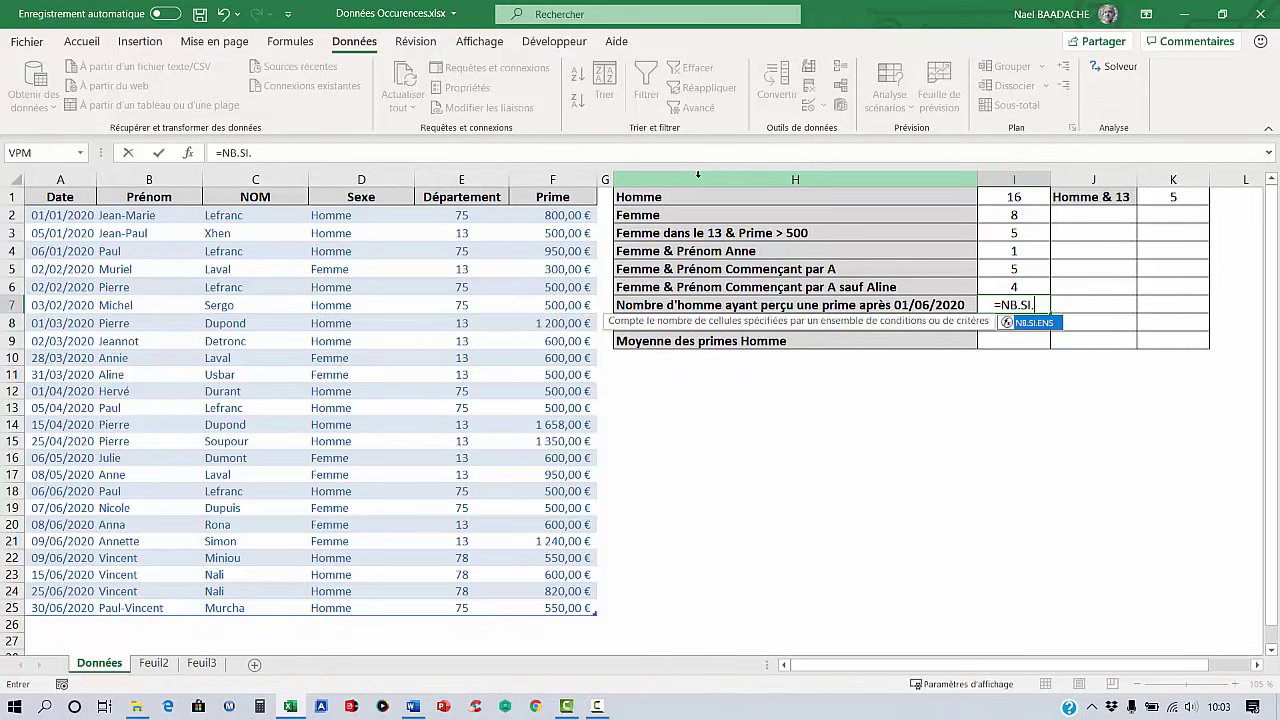
pyautogui.write('ENS(')
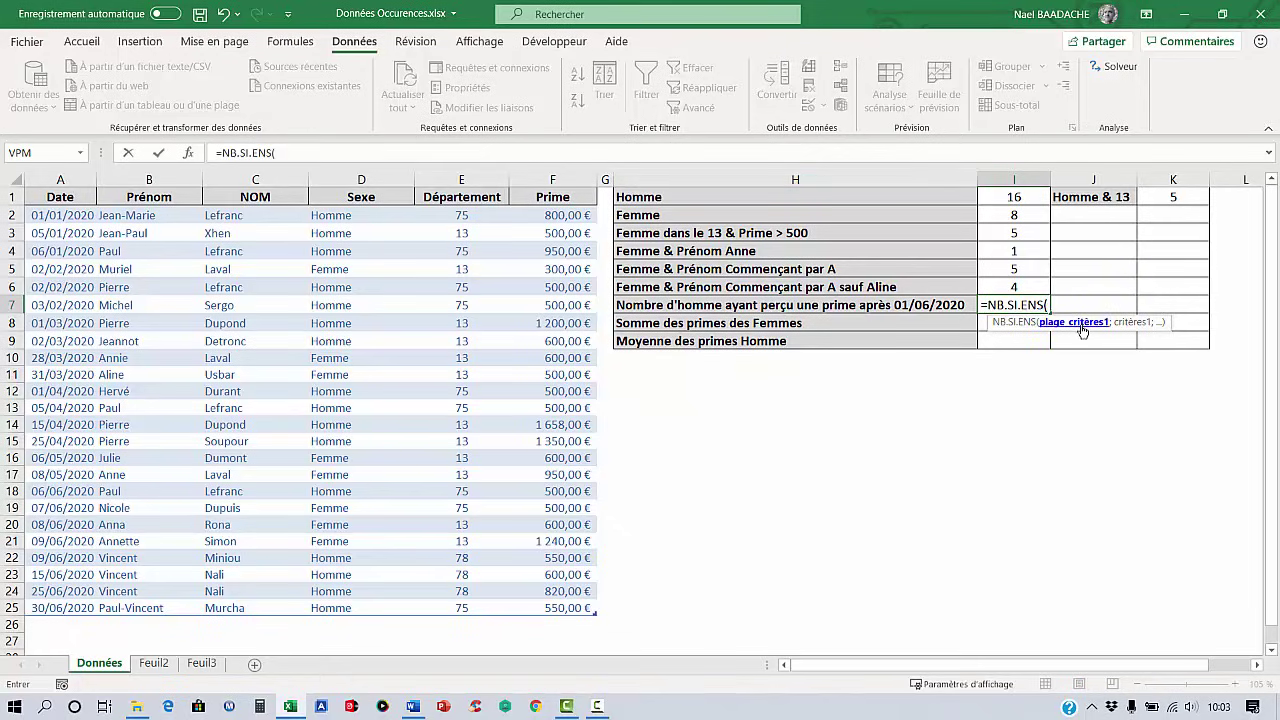
pyautogui.click(349, 215)
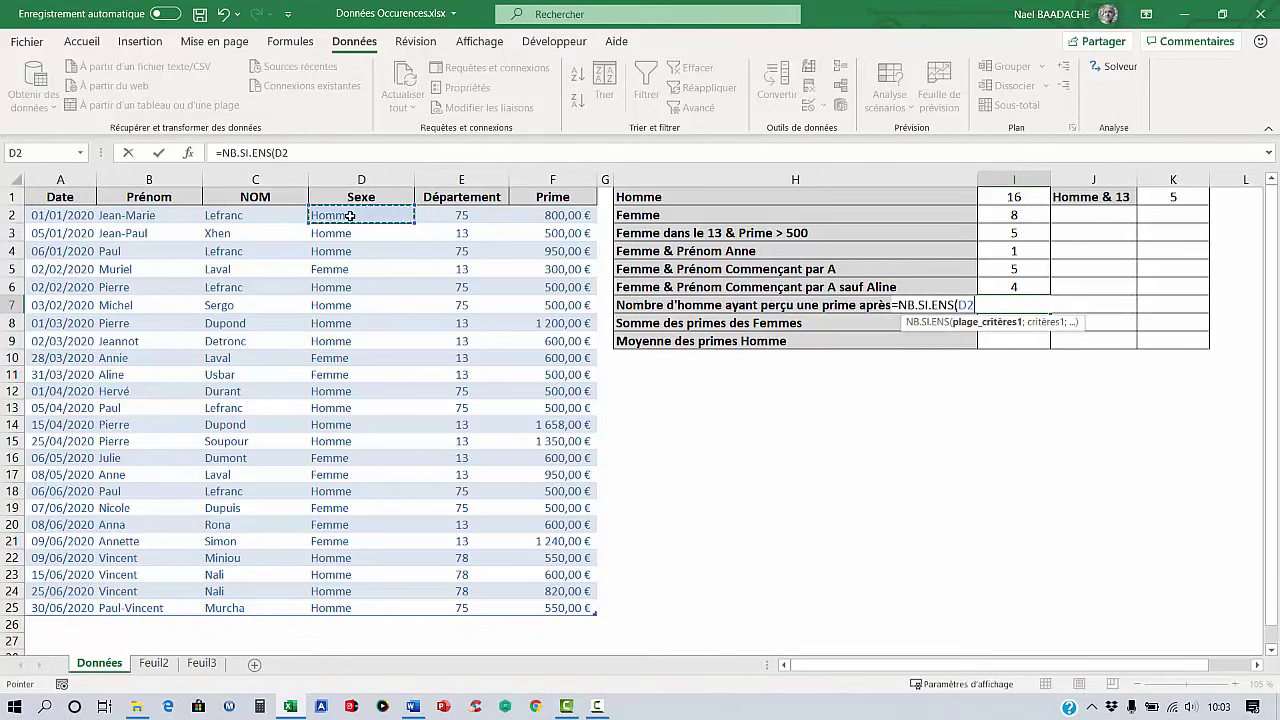
pyautogui.hotkey('ctrl', 'shift', 'Down')
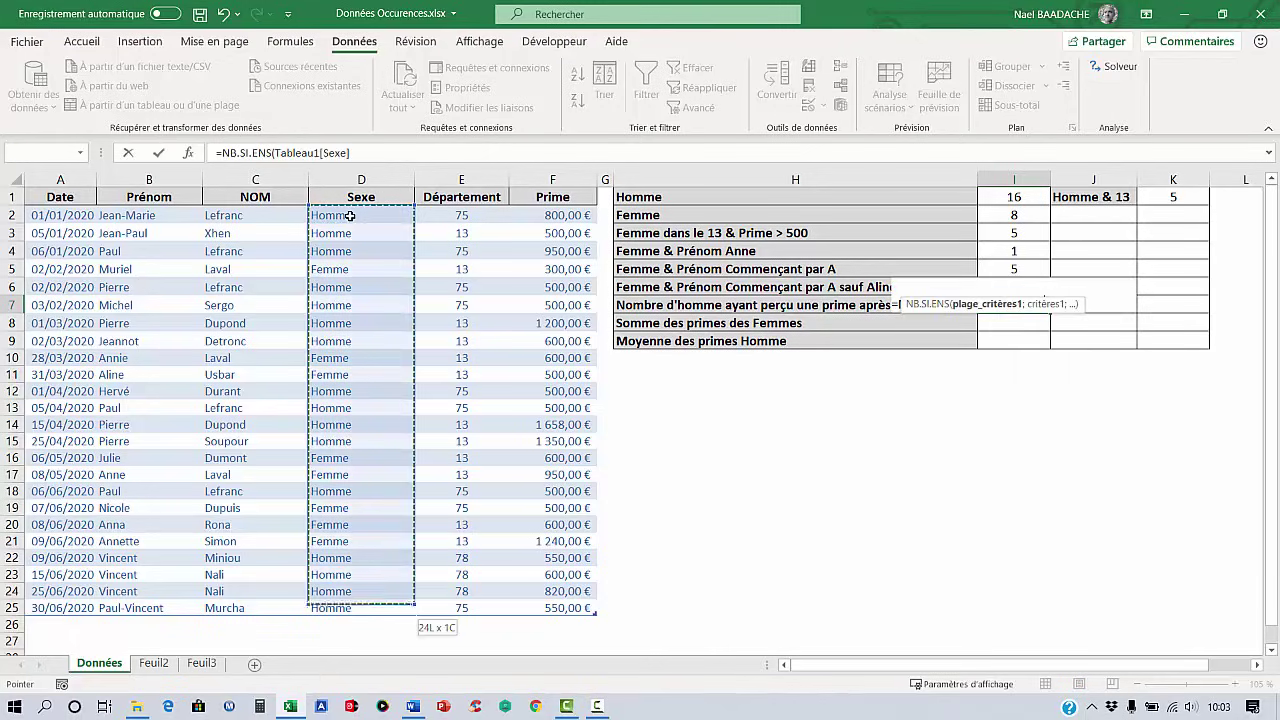
pyautogui.write(';"')
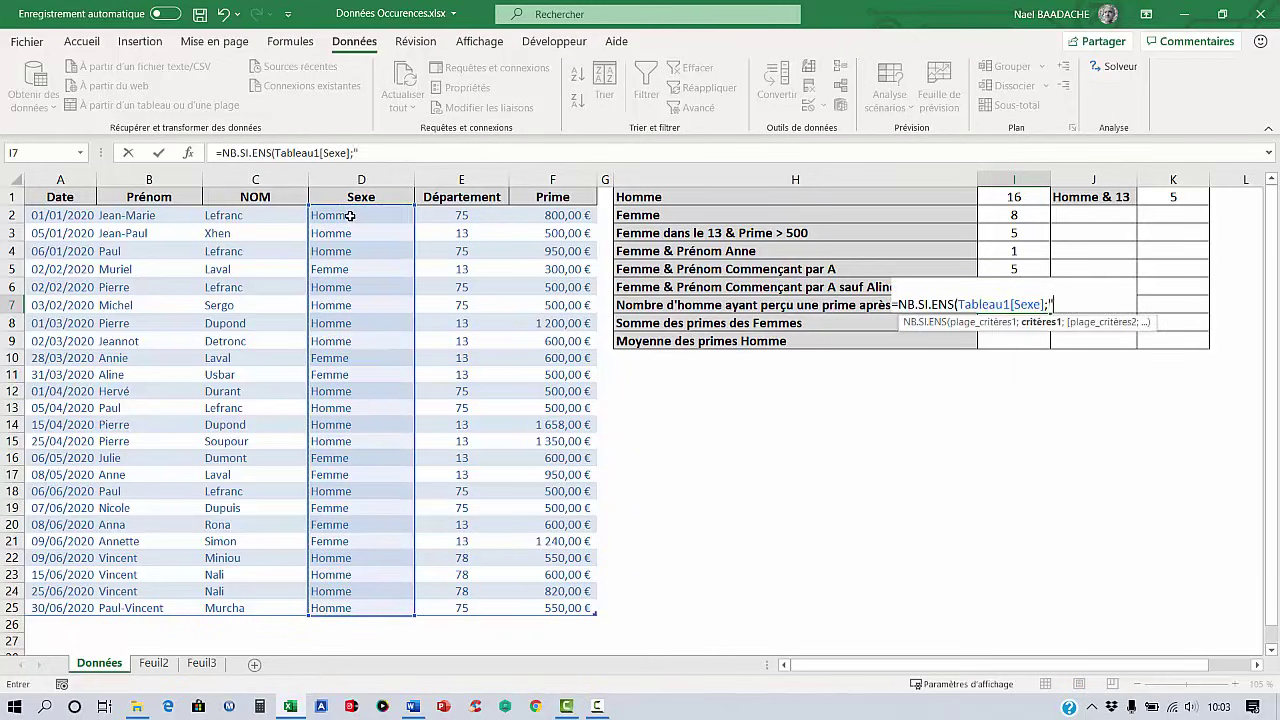
pyautogui.write('Homme";')
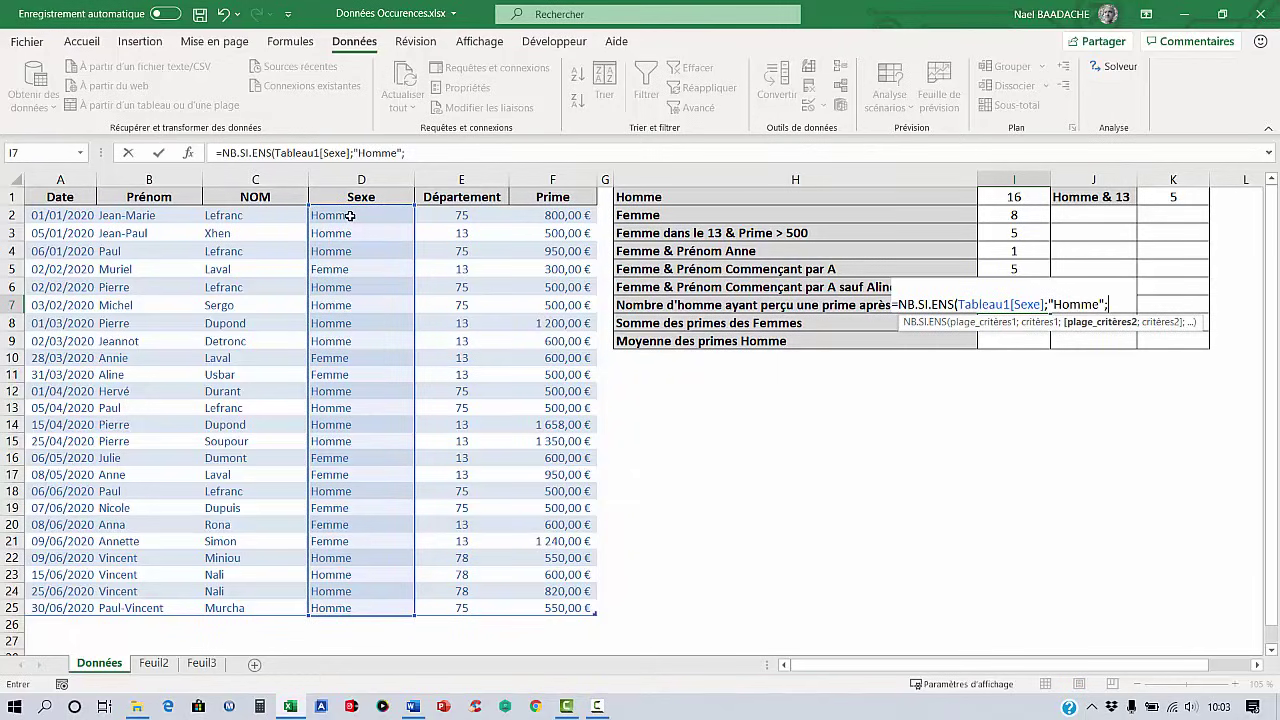
# Step: Complete the I7 formula with the Date column as second criteria range and ">01/06/2020" as its criterion, and review it
pyautogui.click(72, 215)
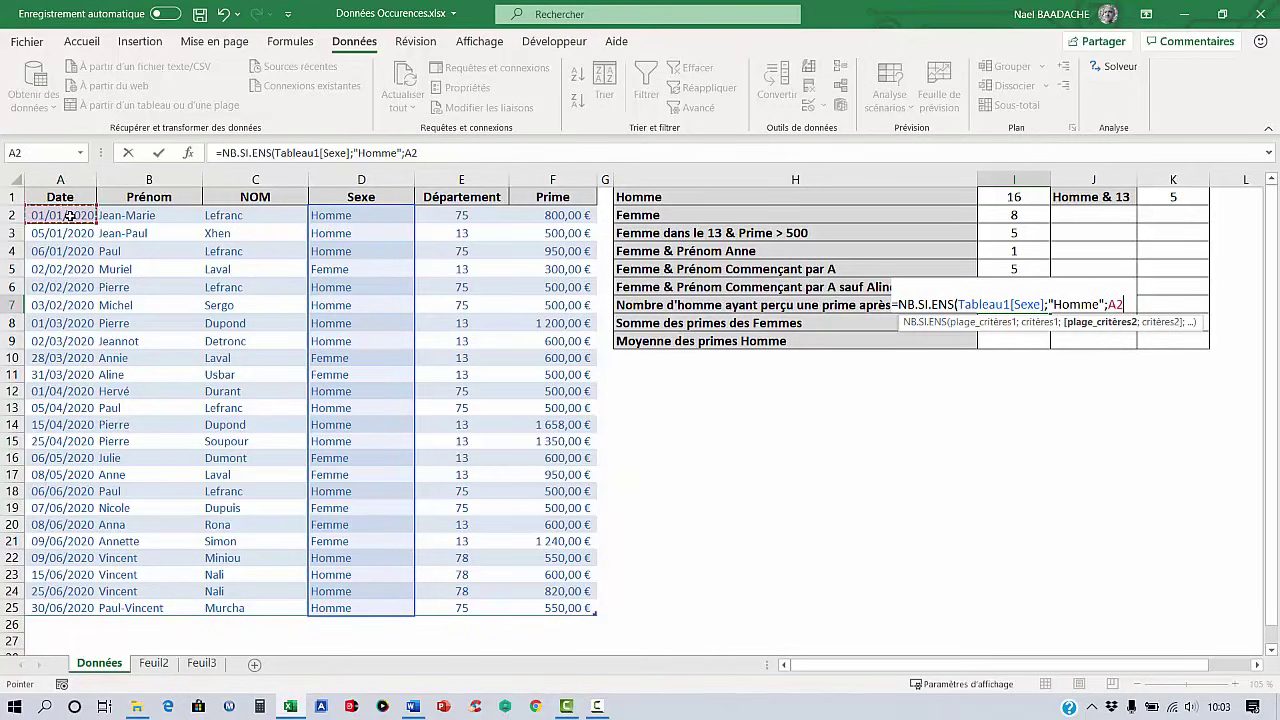
pyautogui.hotkey('ctrl', 'shift', 'Down')
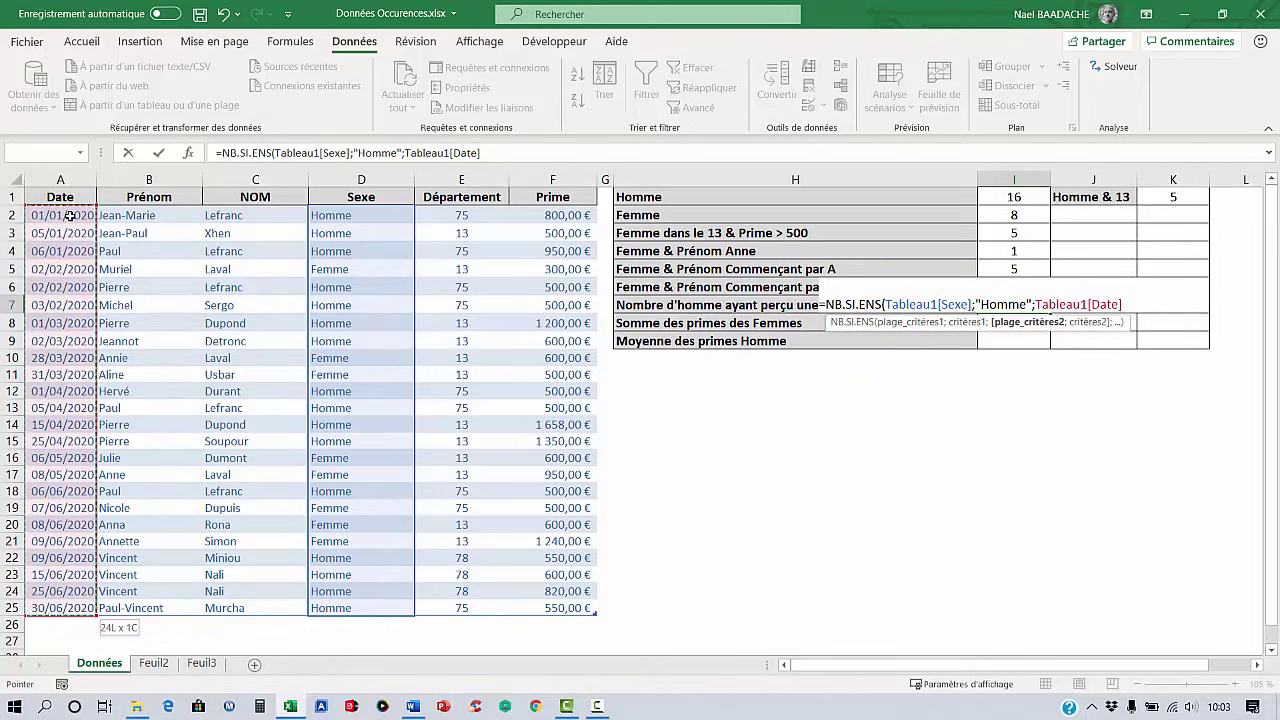
pyautogui.write(';">0')
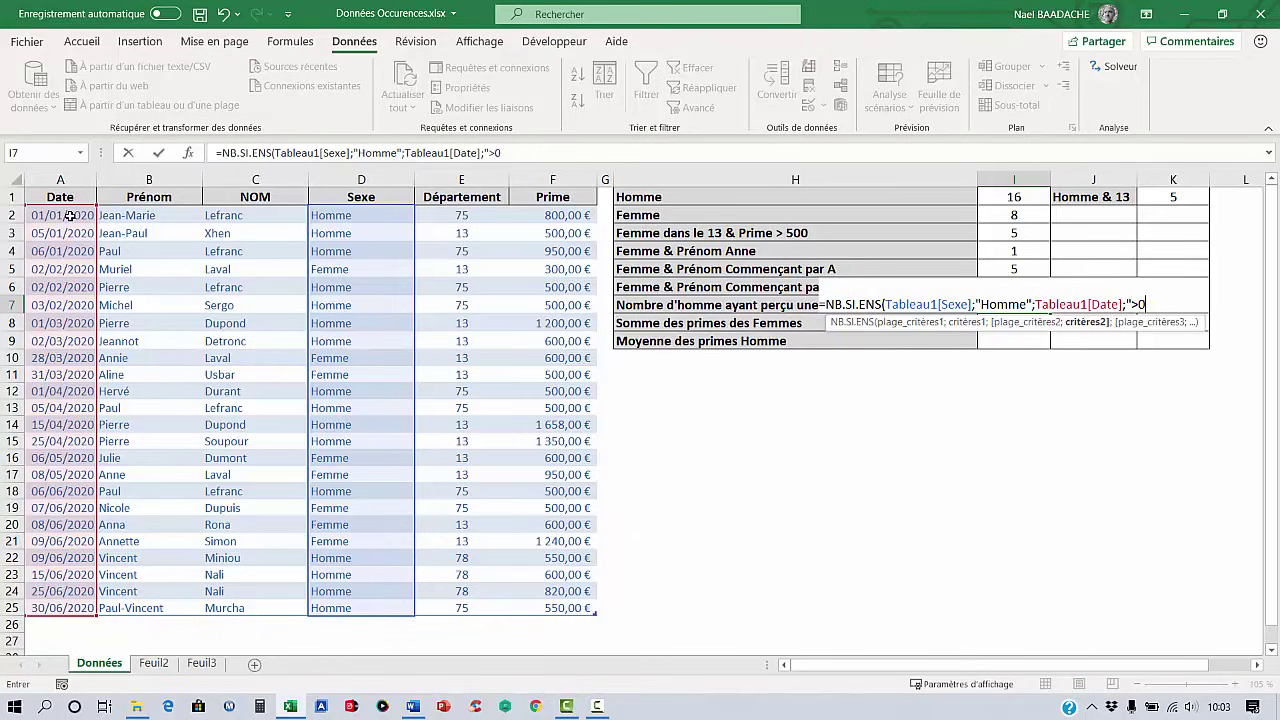
pyautogui.write('1/06/2020"')
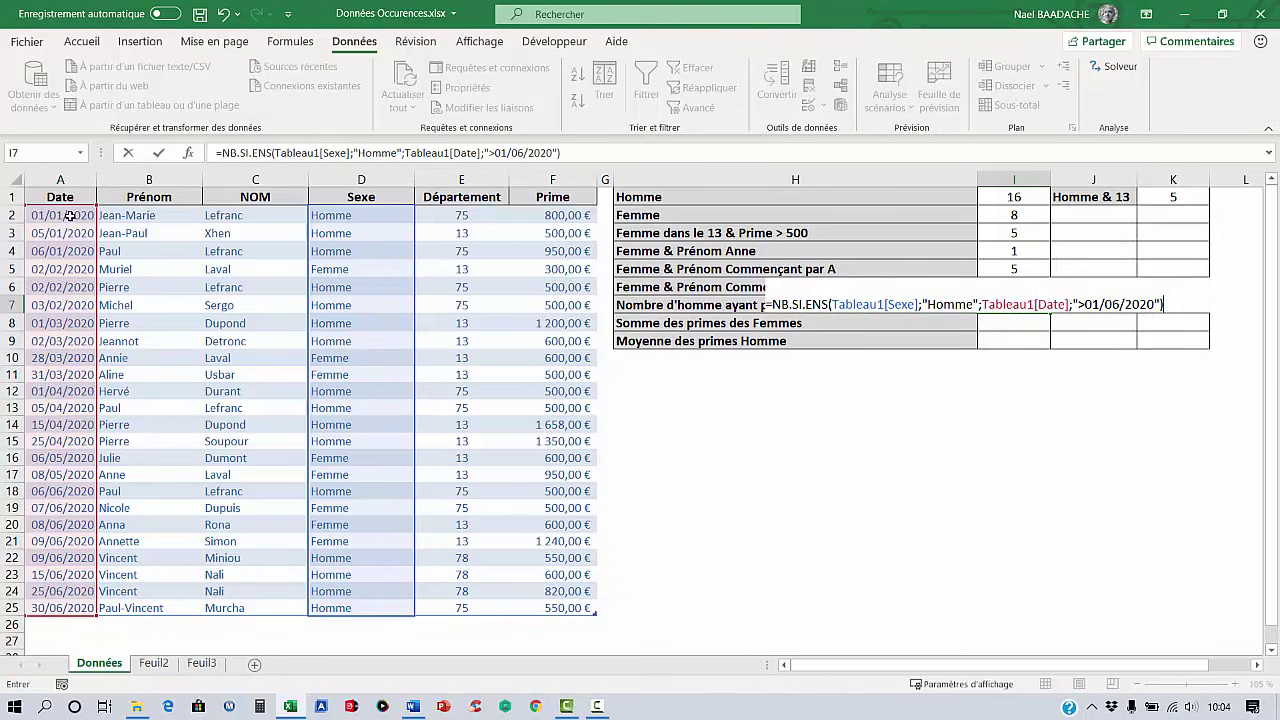
pyautogui.press('Return')
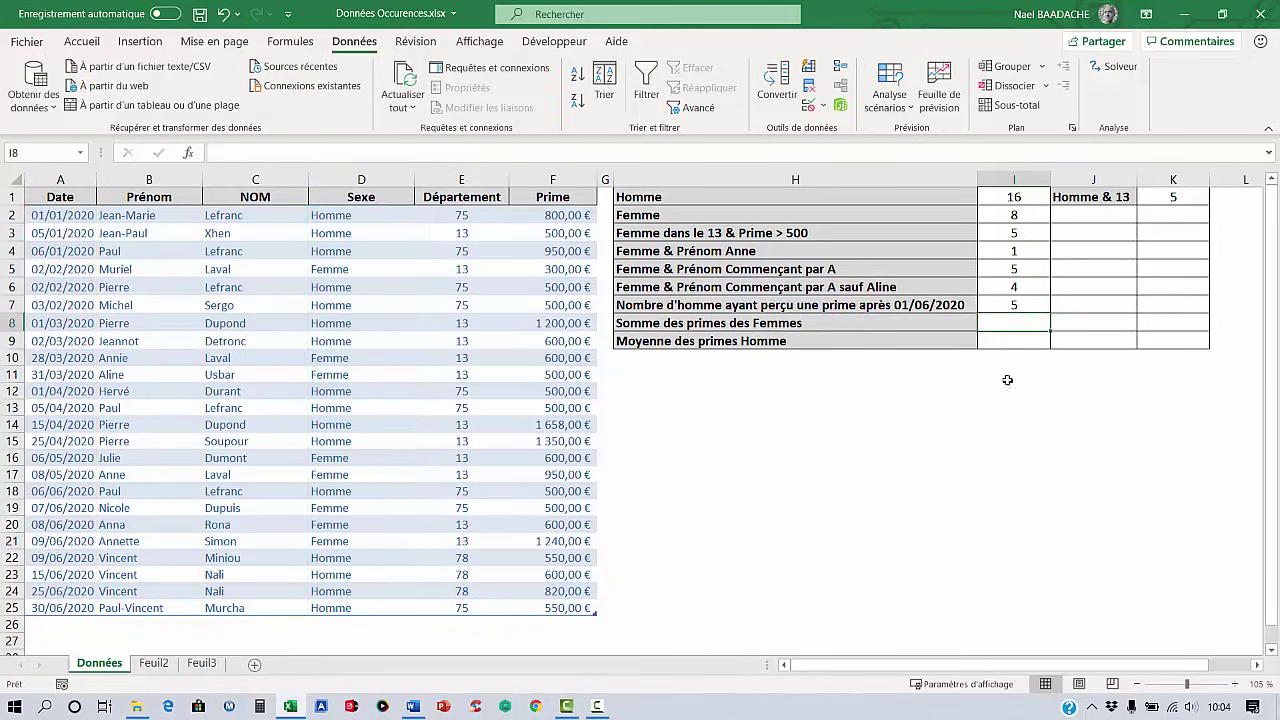
pyautogui.click(1013, 306)
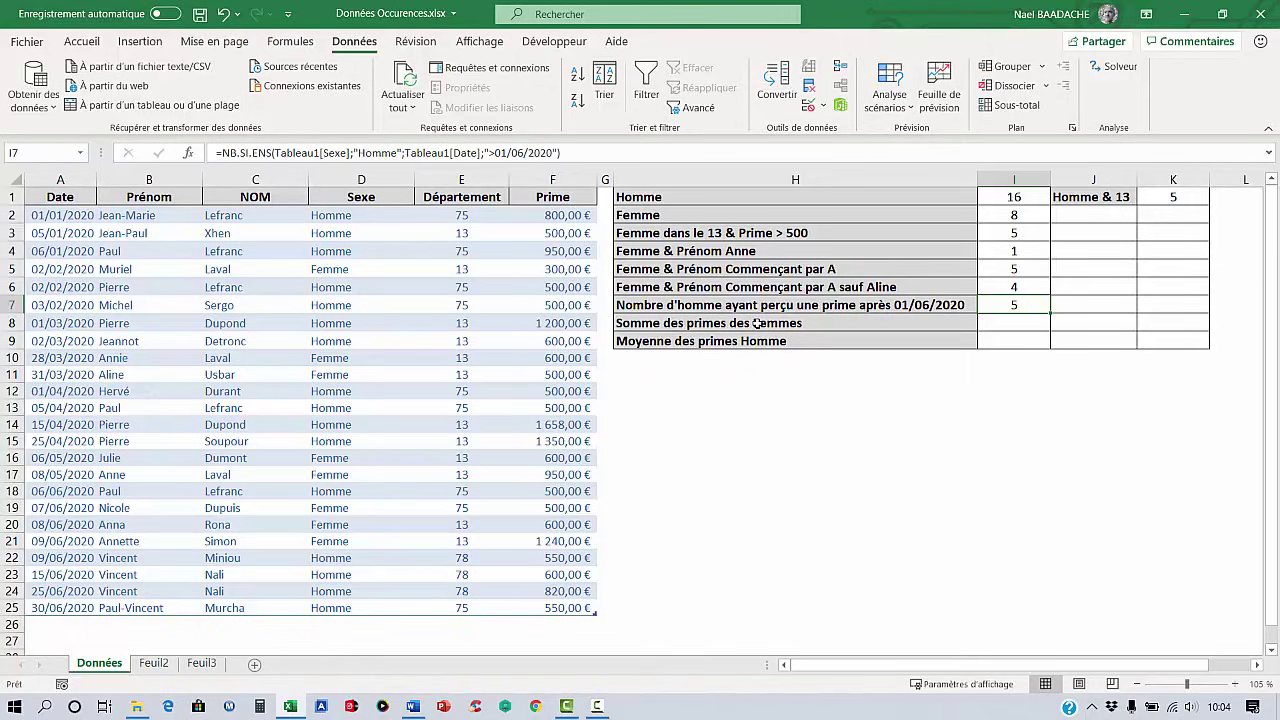
pyautogui.moveTo(757, 323); pyautogui.dragTo(832, 340)
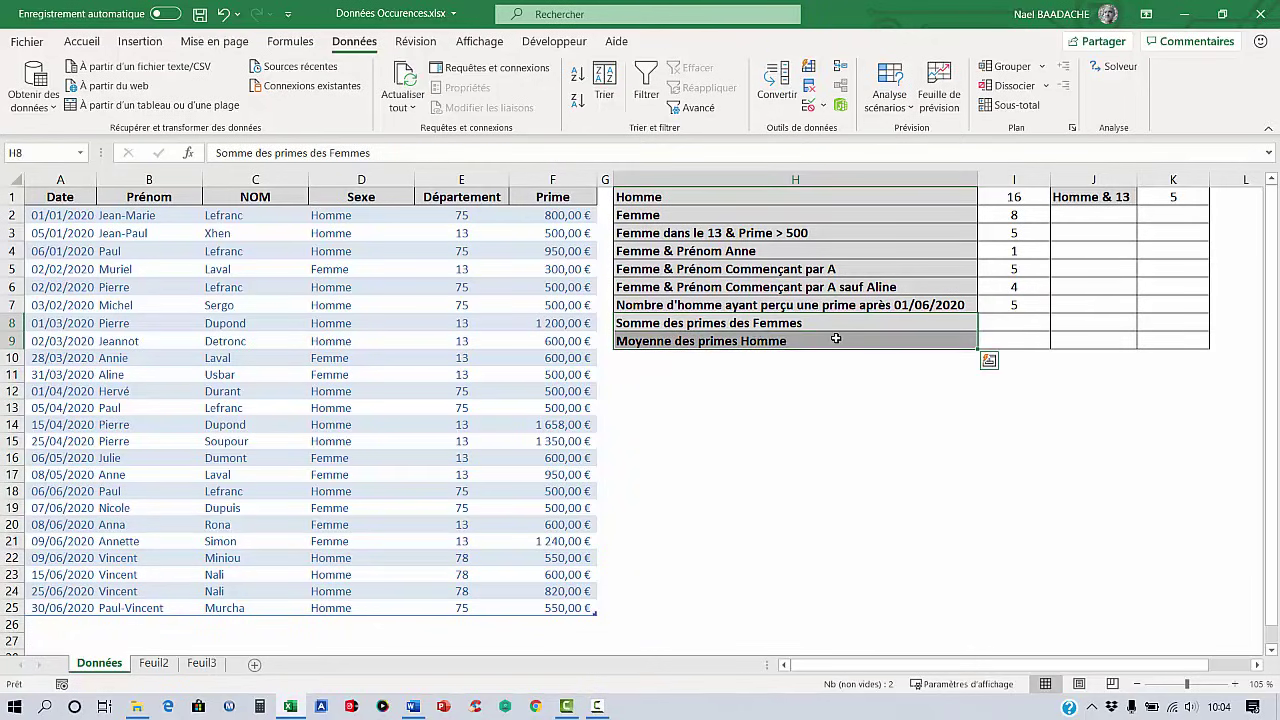
pyautogui.click(751, 432)
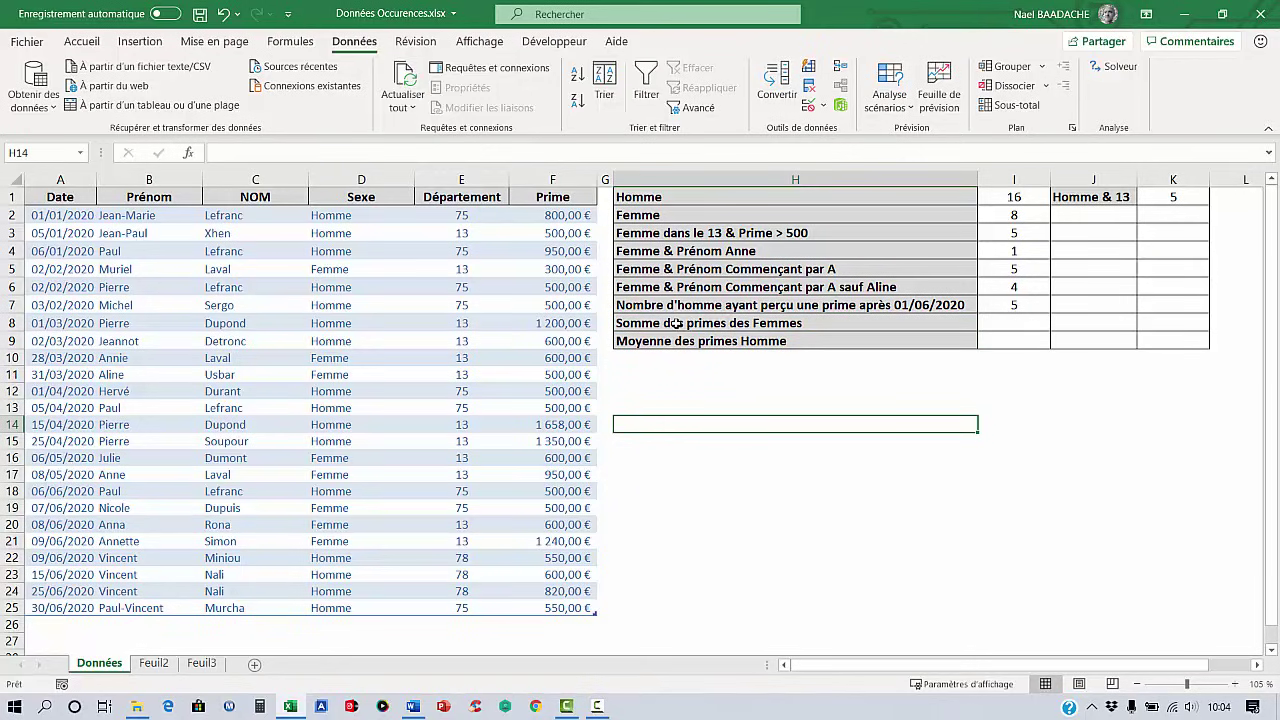
# Step: Start a SOMME.SI.ENS formula in I8 with the table's Prime column as the sum range
pyautogui.click(1007, 328)
pyautogui.write('=')
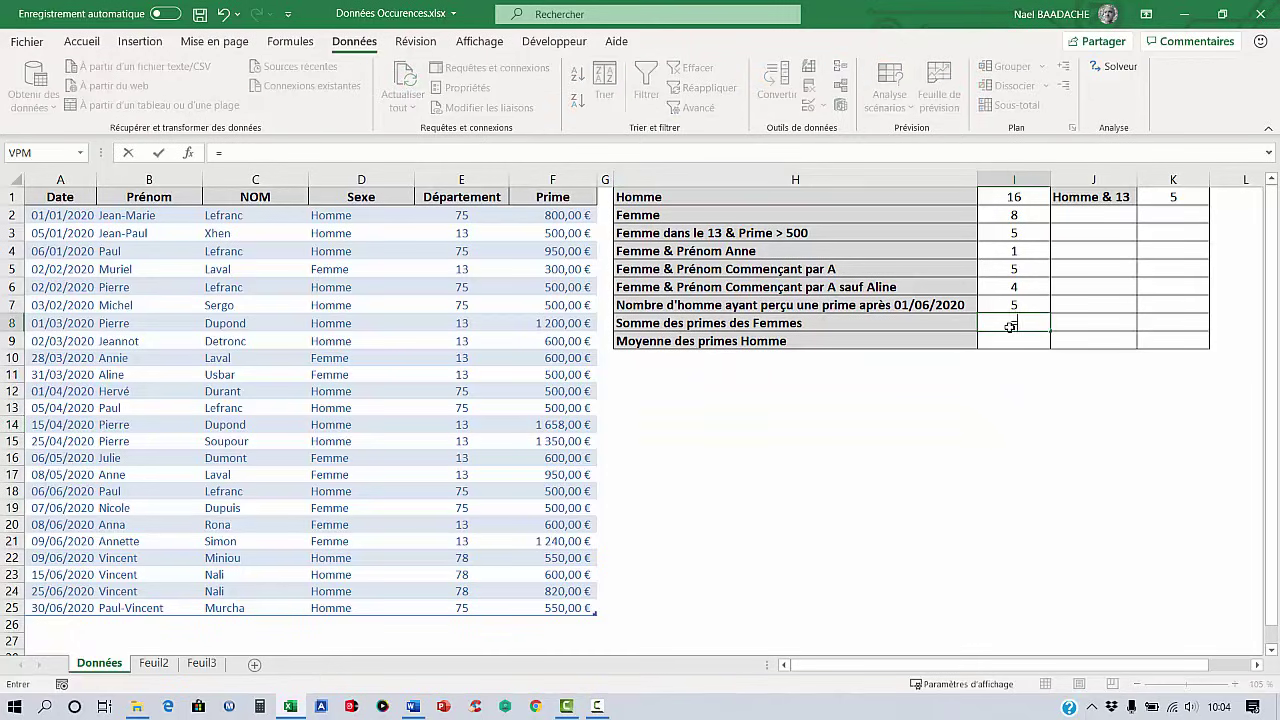
pyautogui.write('Somm')
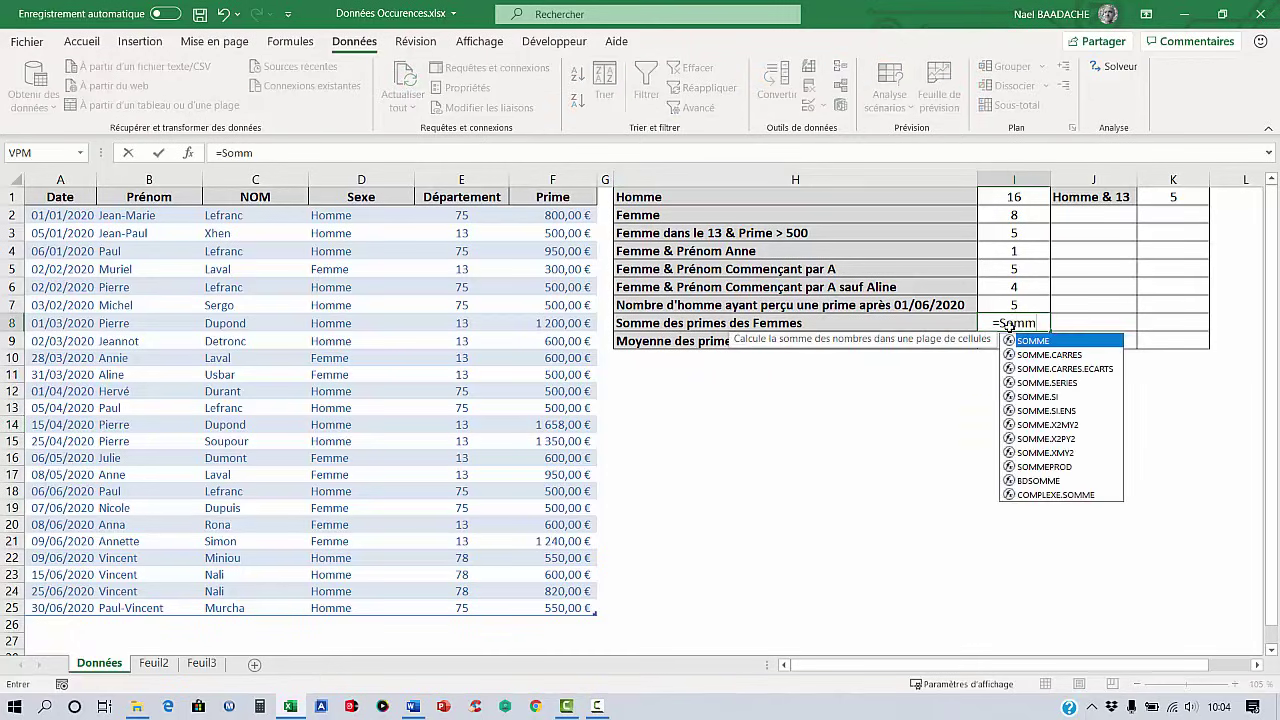
pyautogui.write('e.si.')
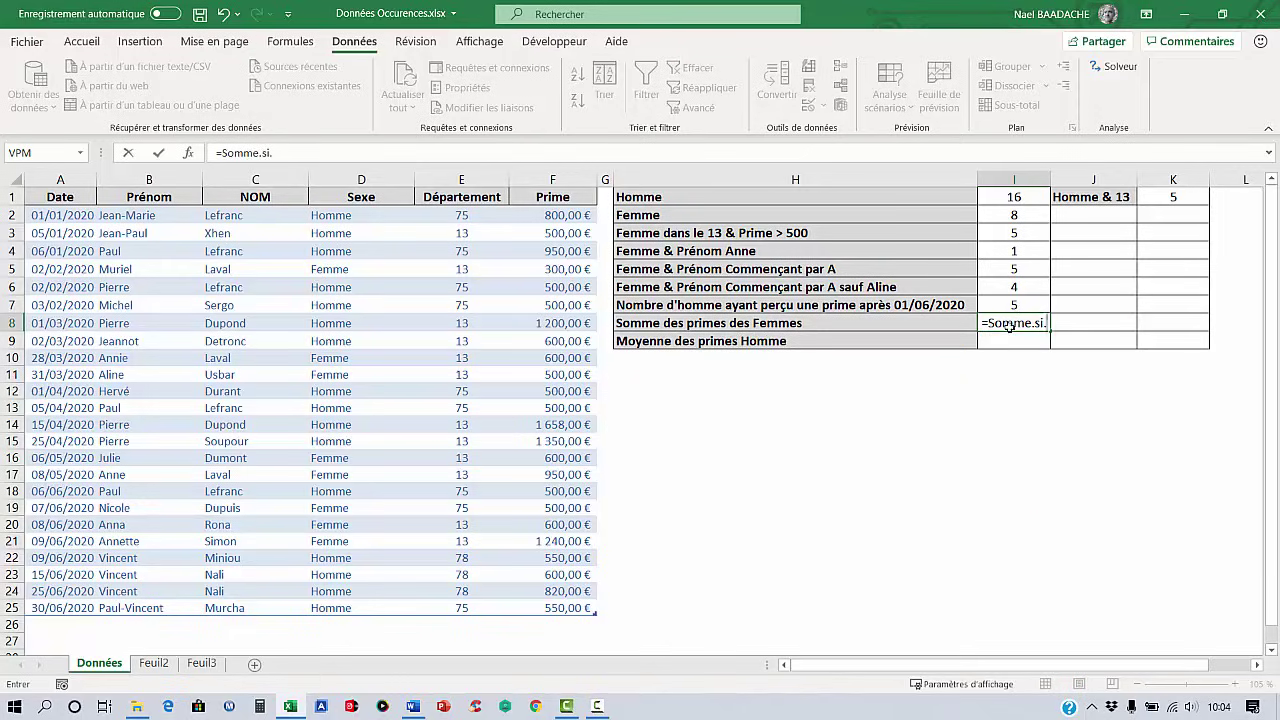
pyautogui.write('ens(')
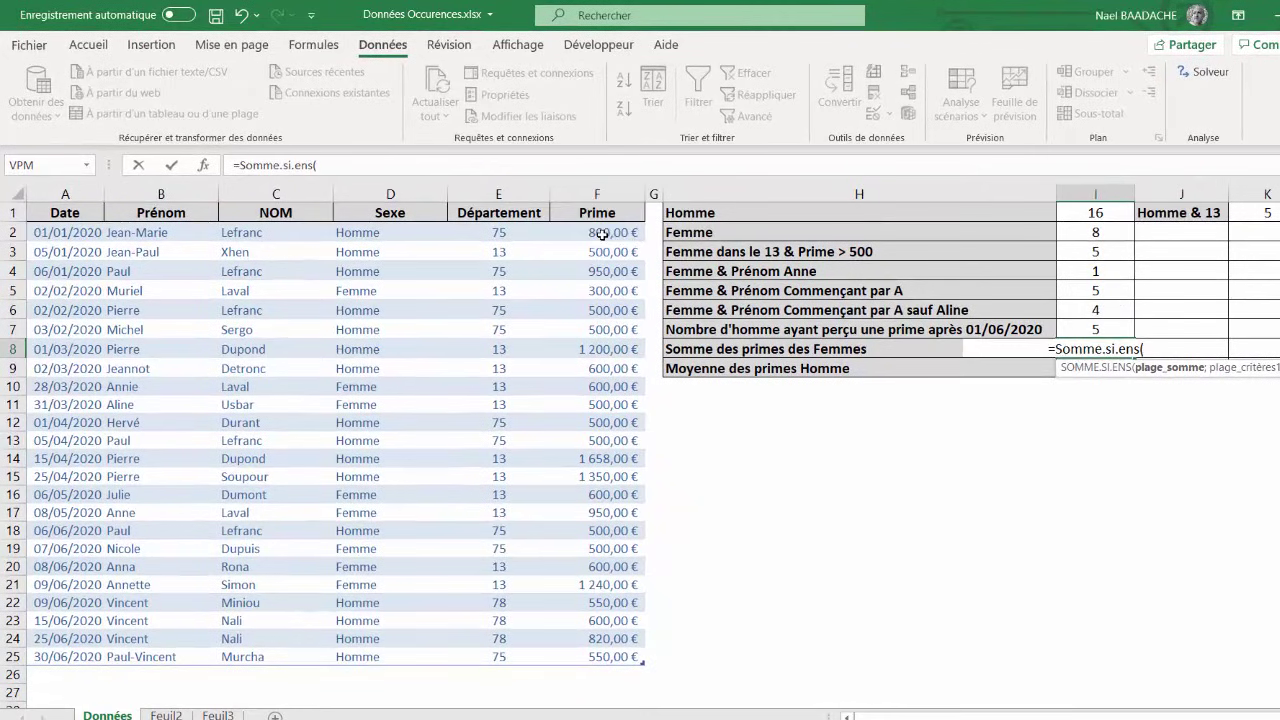
pyautogui.click(592, 229)
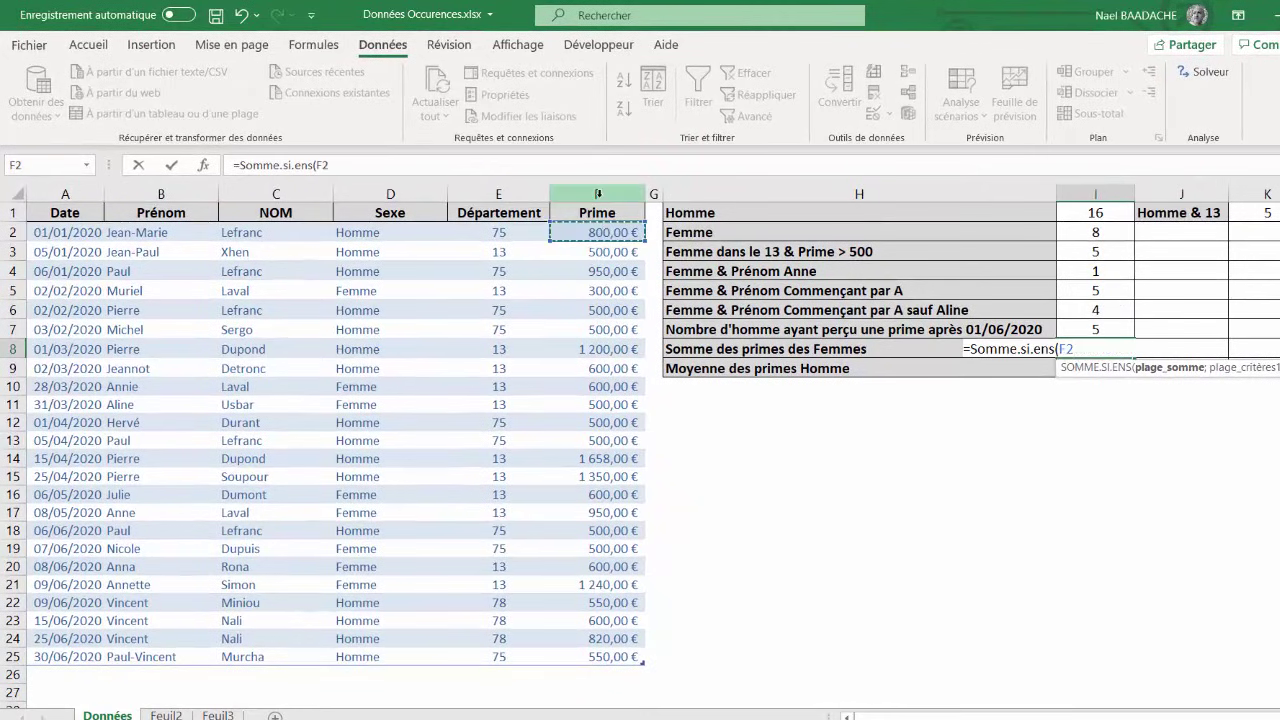
pyautogui.click(597, 193)
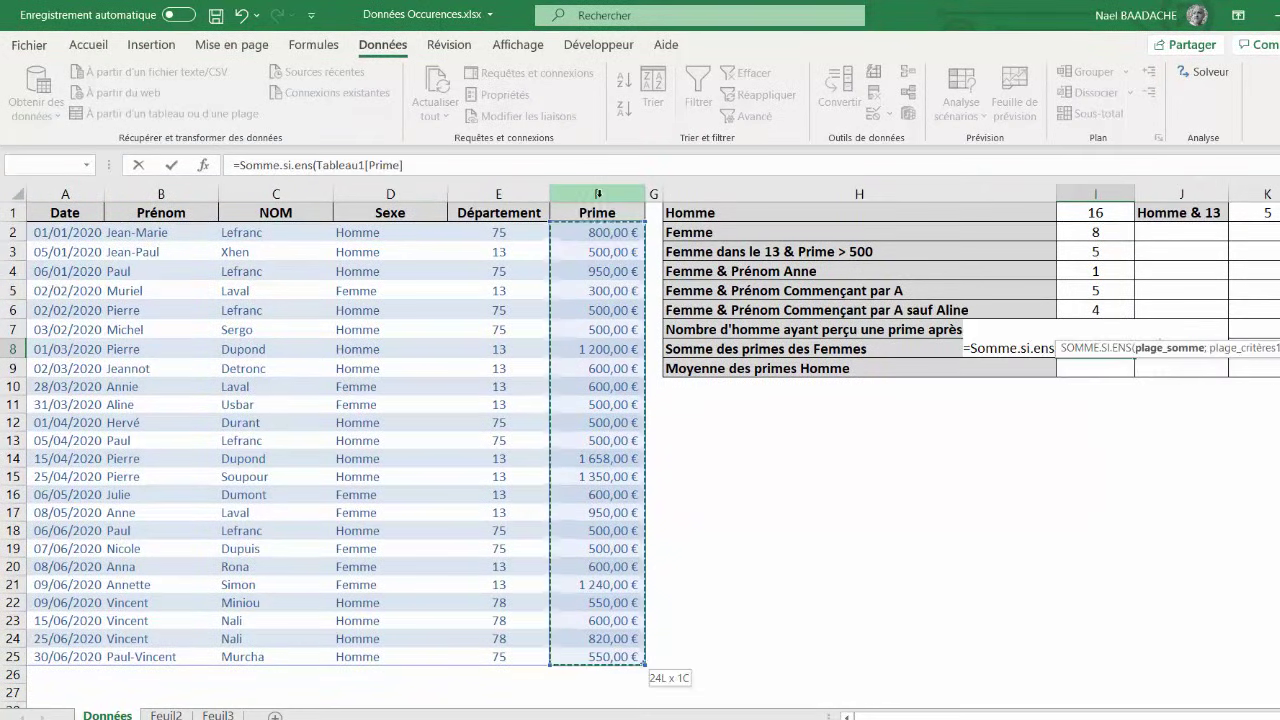
pyautogui.write(';')
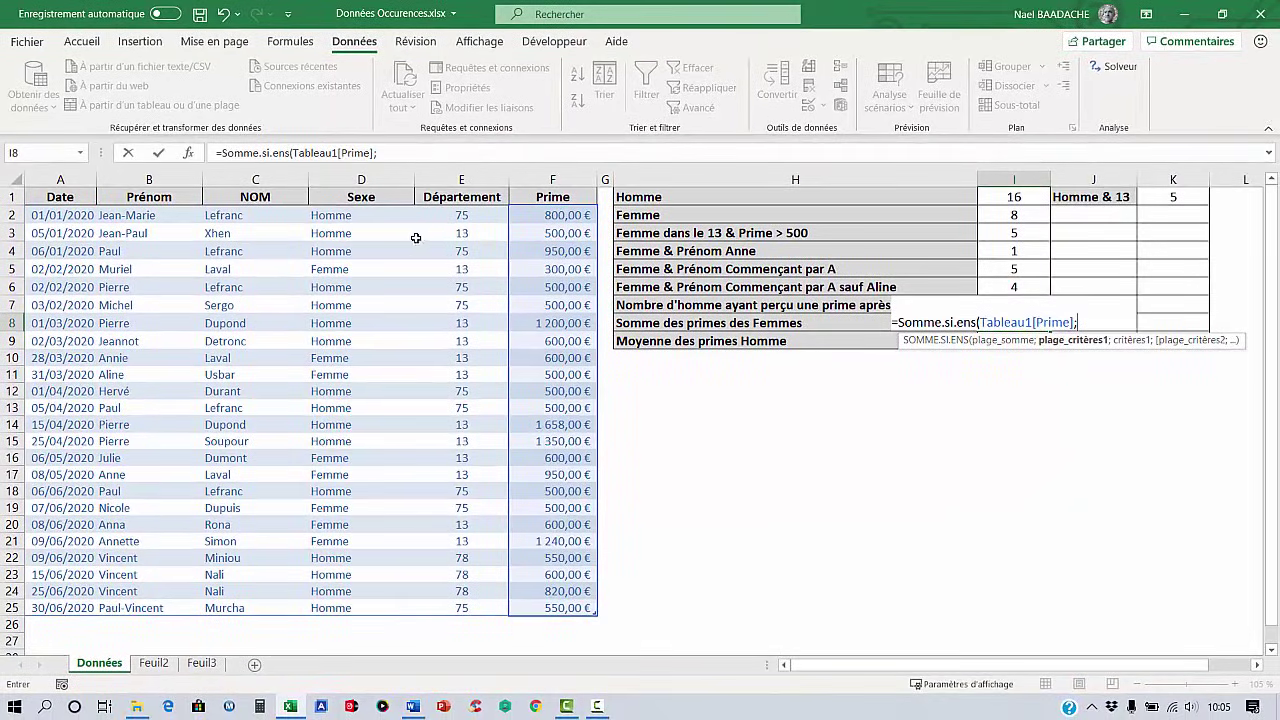
# Step: Complete the I8 formula with the Sexe column as criteria range and "Femme" as its criterion, and review it
pyautogui.click(356, 216)
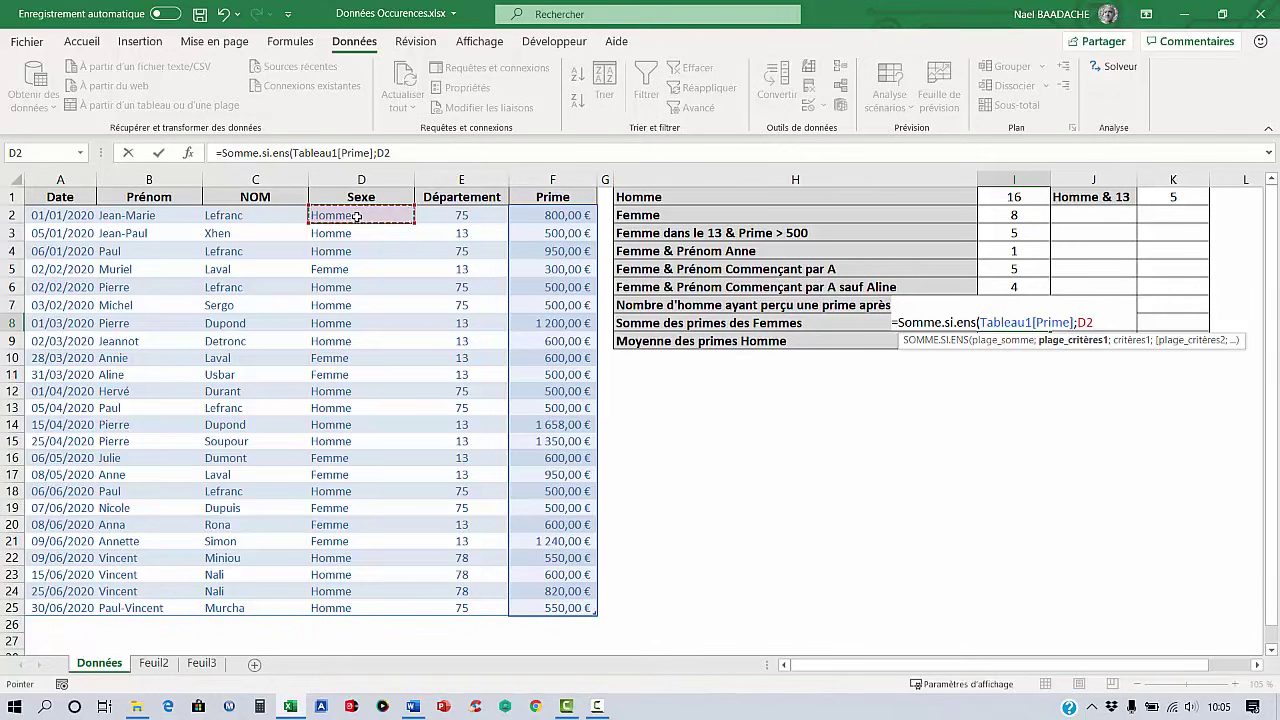
pyautogui.hotkey('ctrl', 'shift', 'Down')
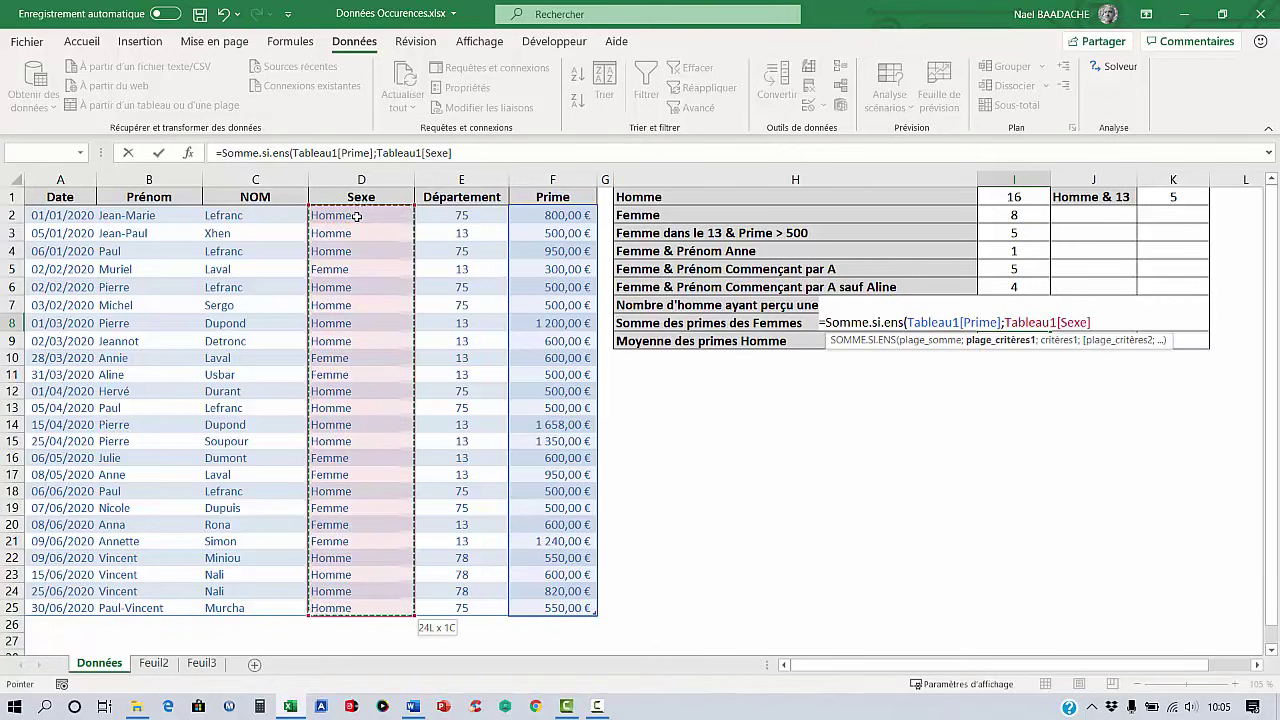
pyautogui.write(';')
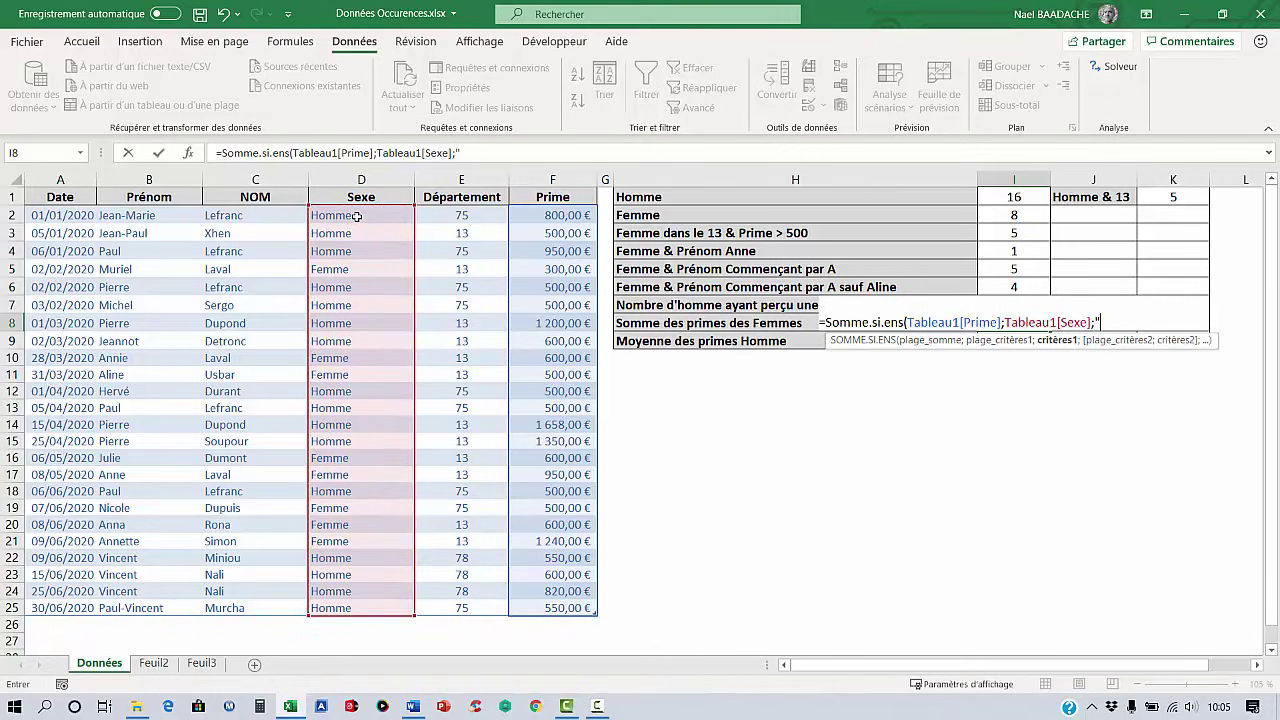
pyautogui.write('"Femme")')
pyautogui.press('Return')
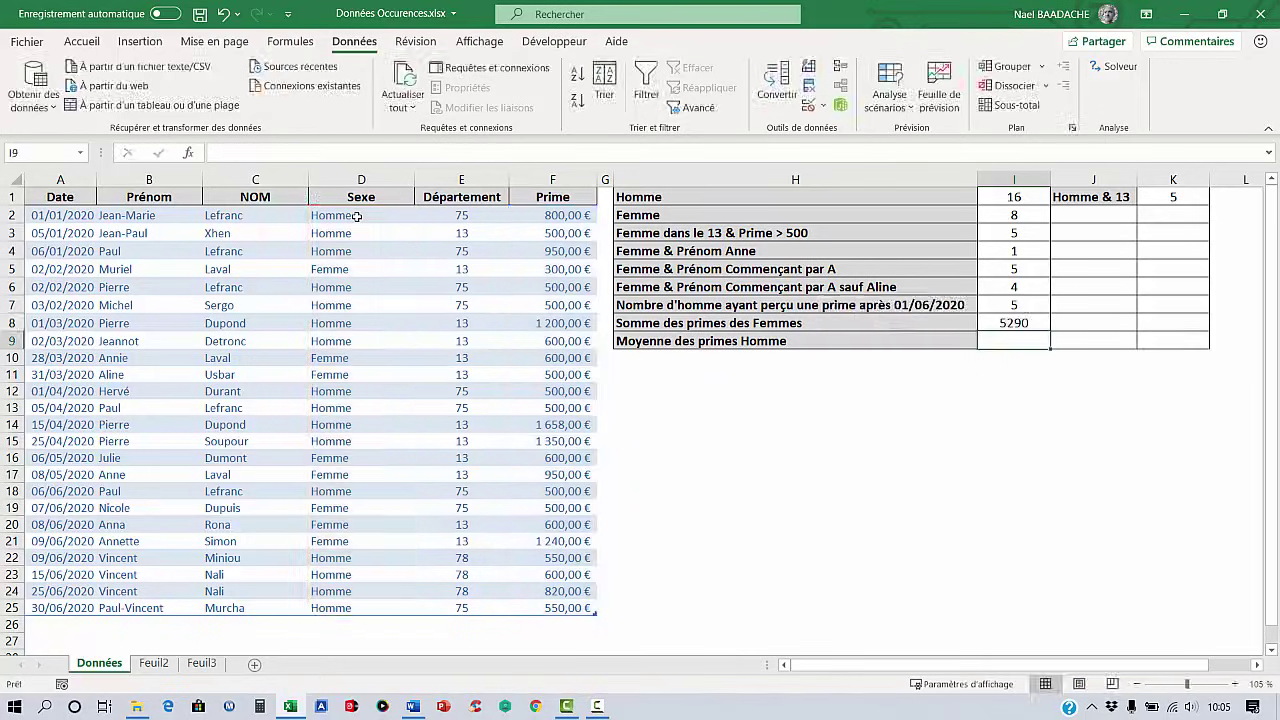
pyautogui.press('Up')
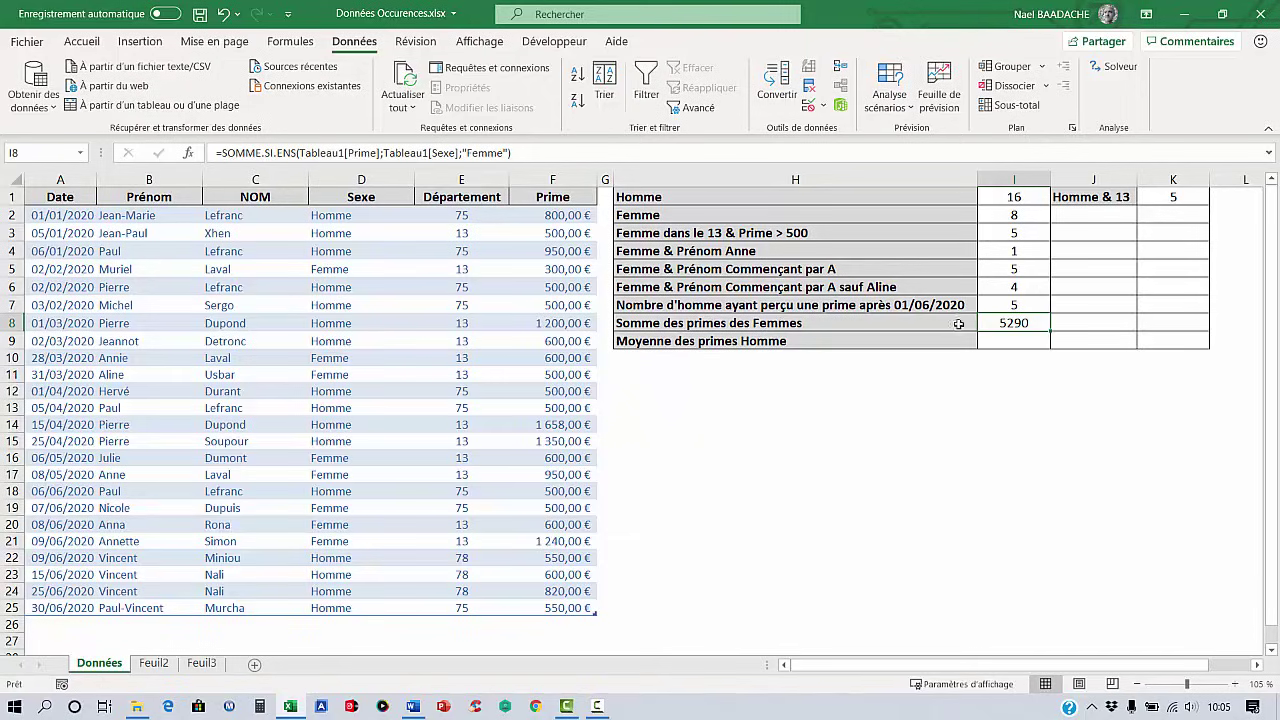
# Step: Start a MOYENNE.SI.ENS formula in I9 with the table's Prime column as the average range
pyautogui.click(1008, 341)
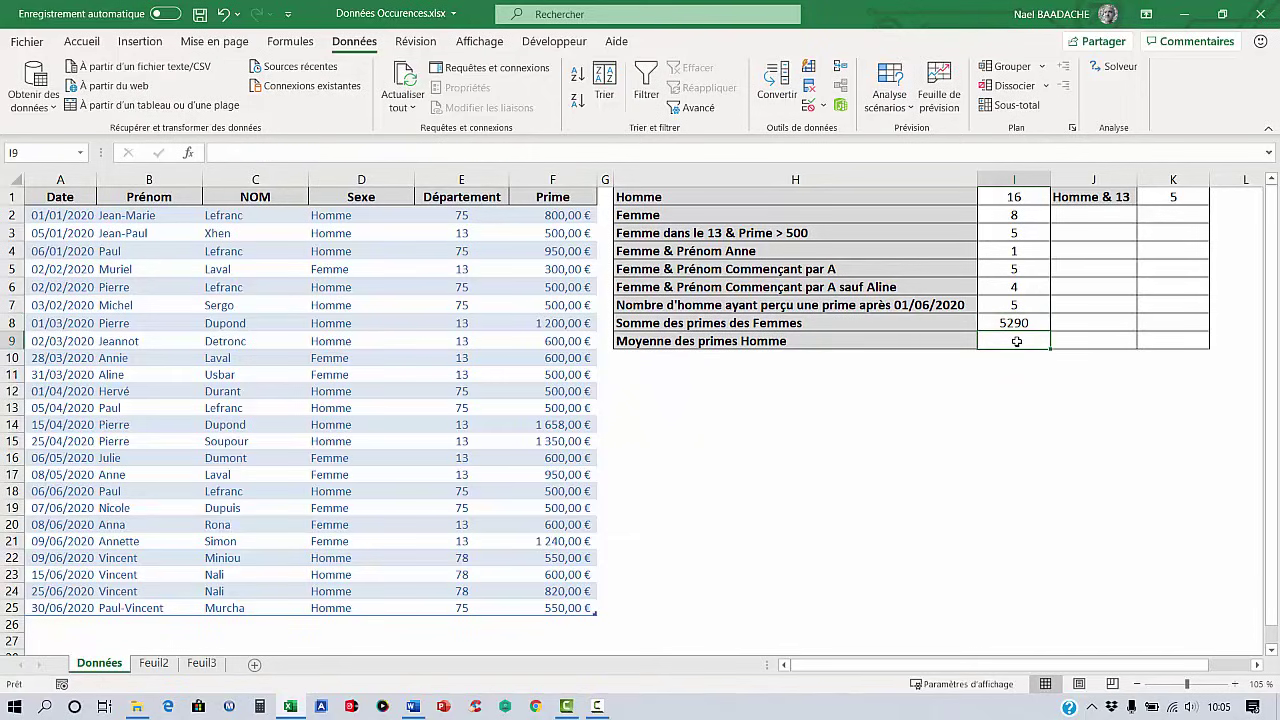
pyautogui.write('=')
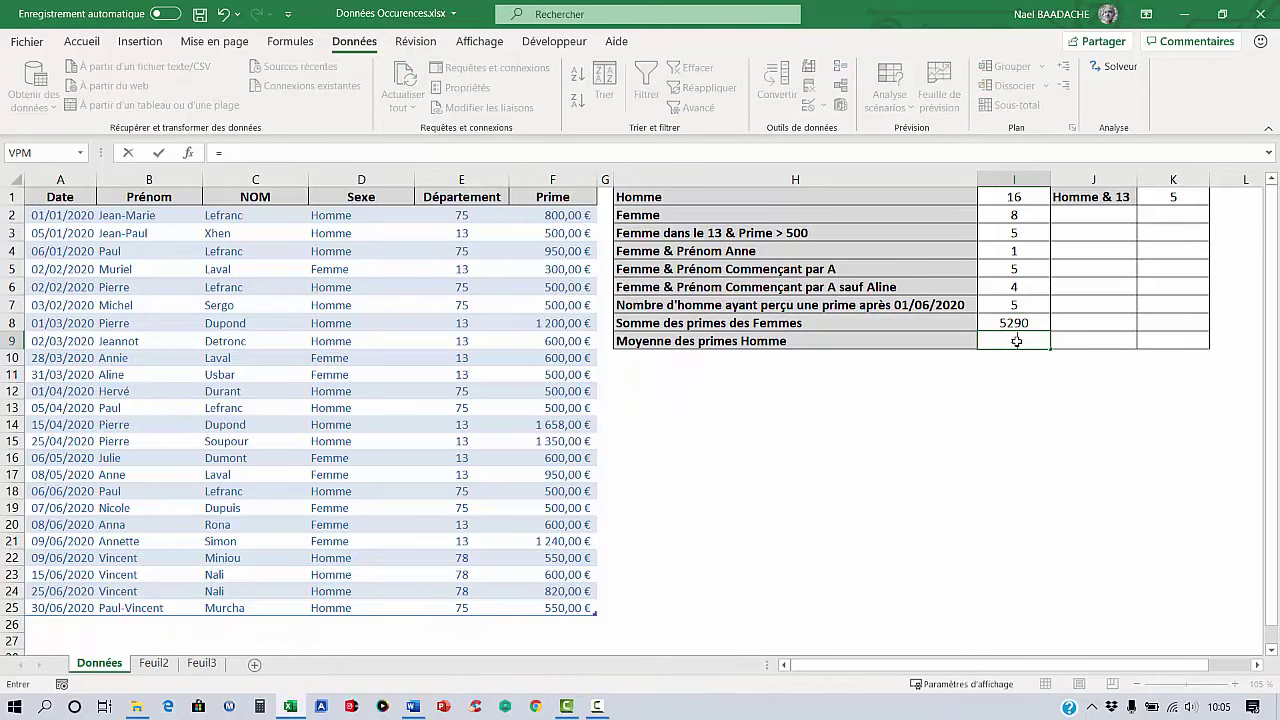
pyautogui.write('Mo')
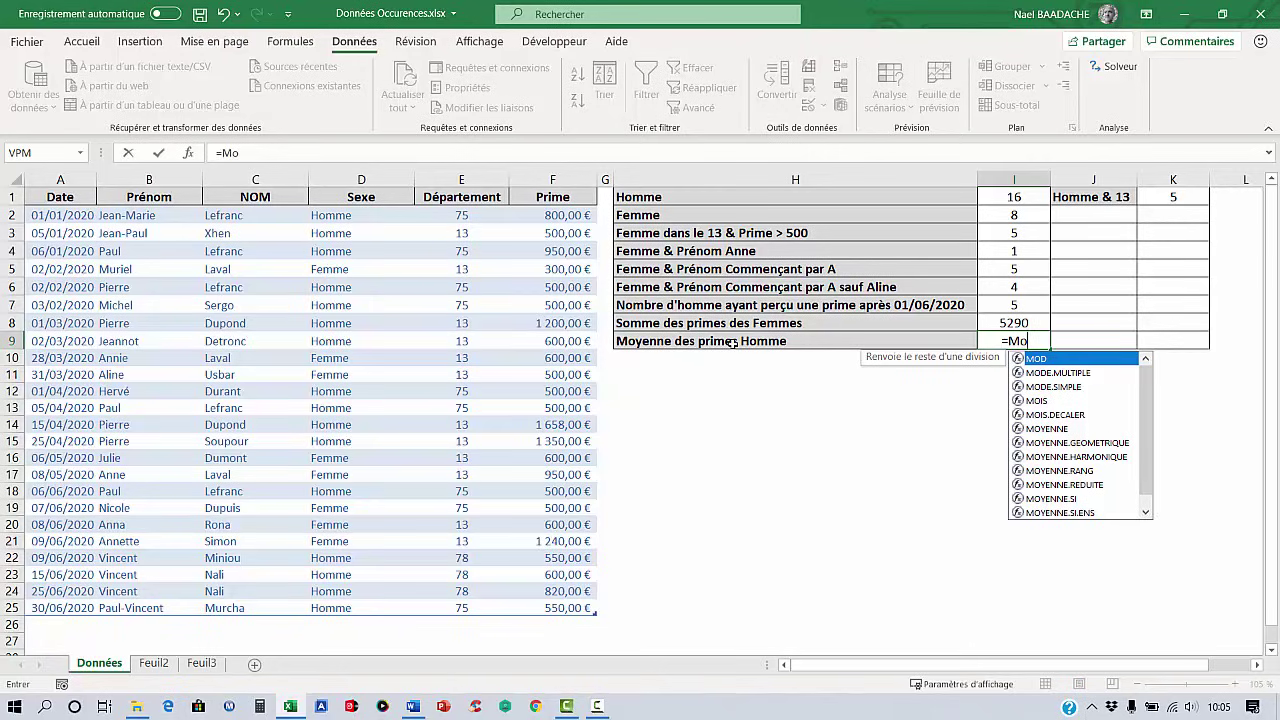
pyautogui.write('yenn.si')
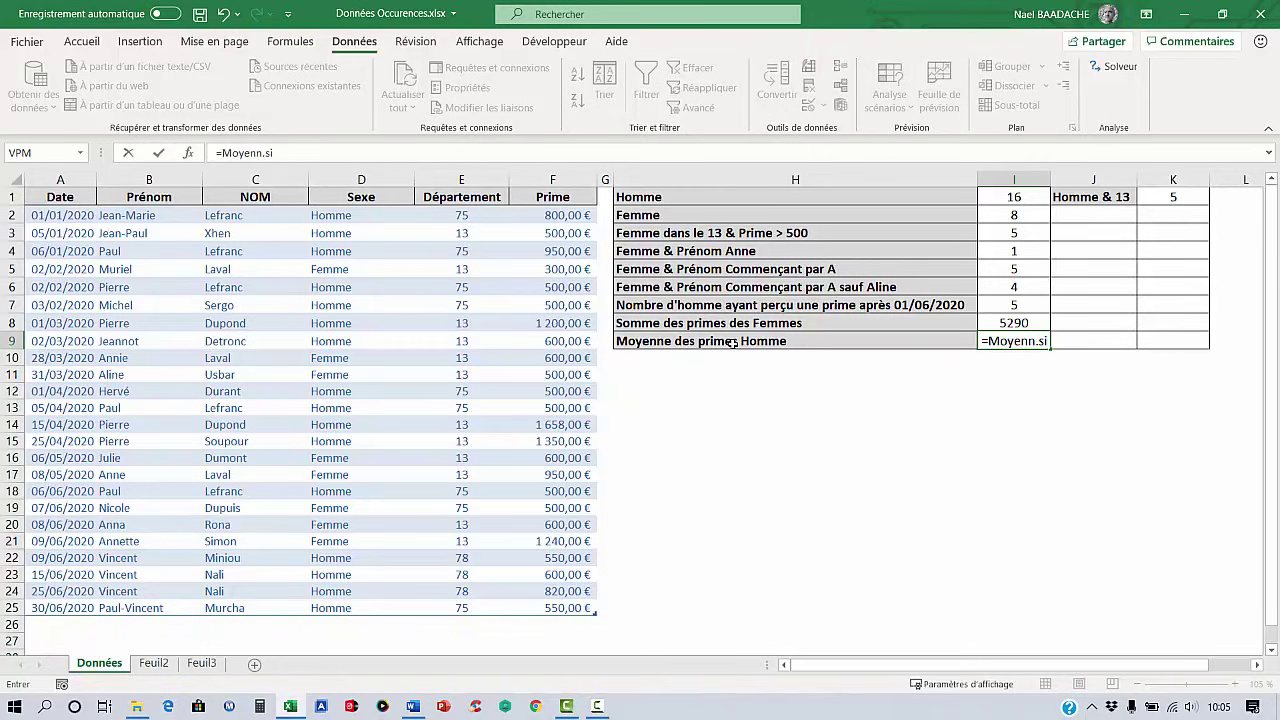
pyautogui.press('BackSpace')
pyautogui.press('BackSpace')
pyautogui.press('BackSpace')
pyautogui.write('e.s')
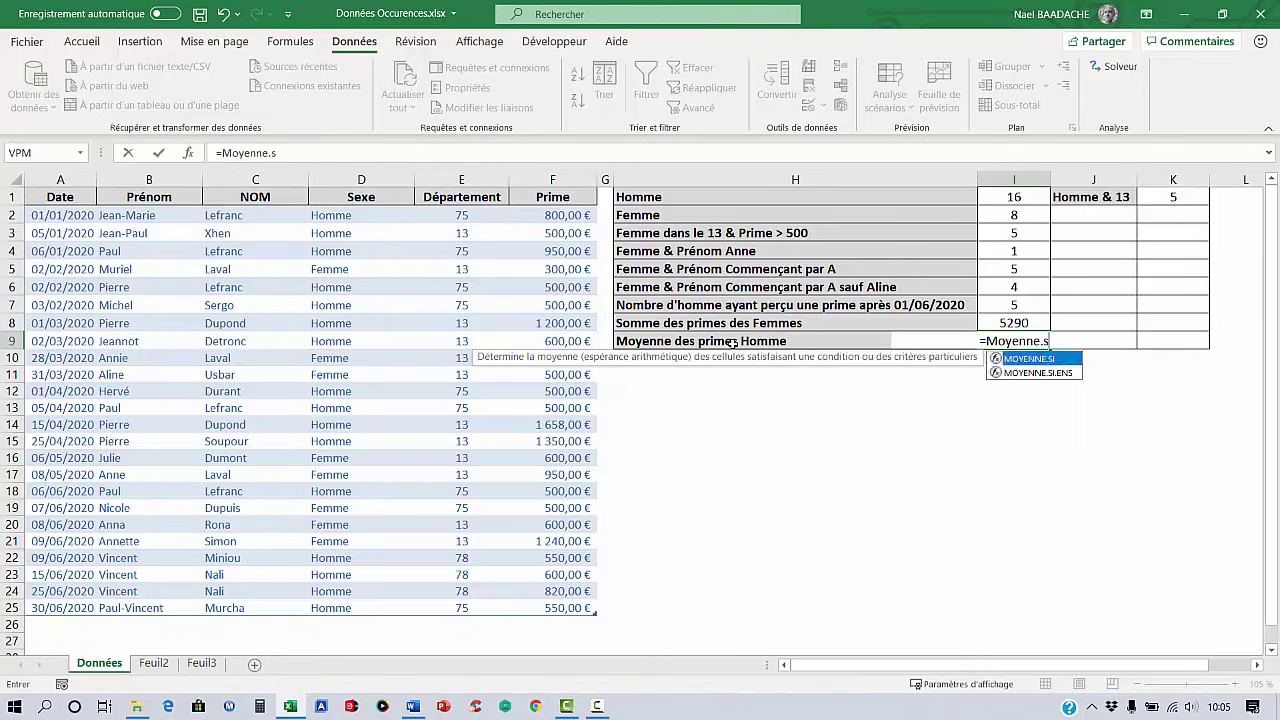
pyautogui.write('i')
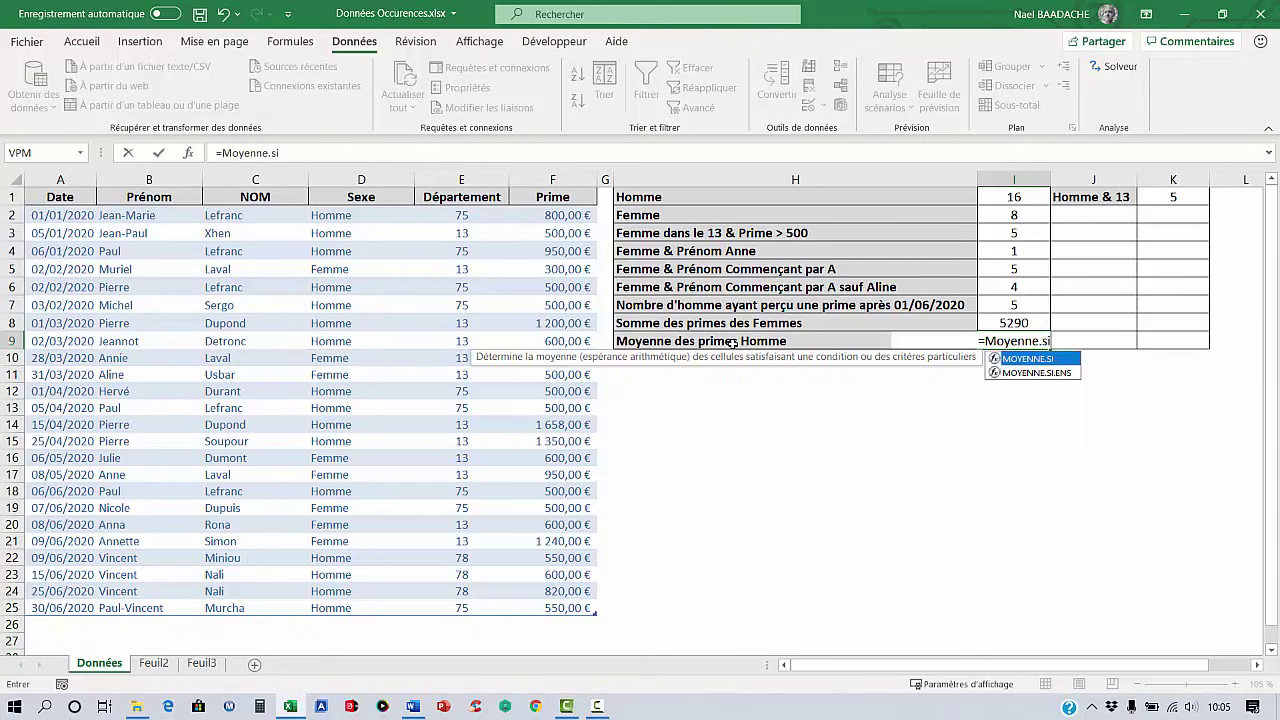
pyautogui.doubleClick(1057, 373)
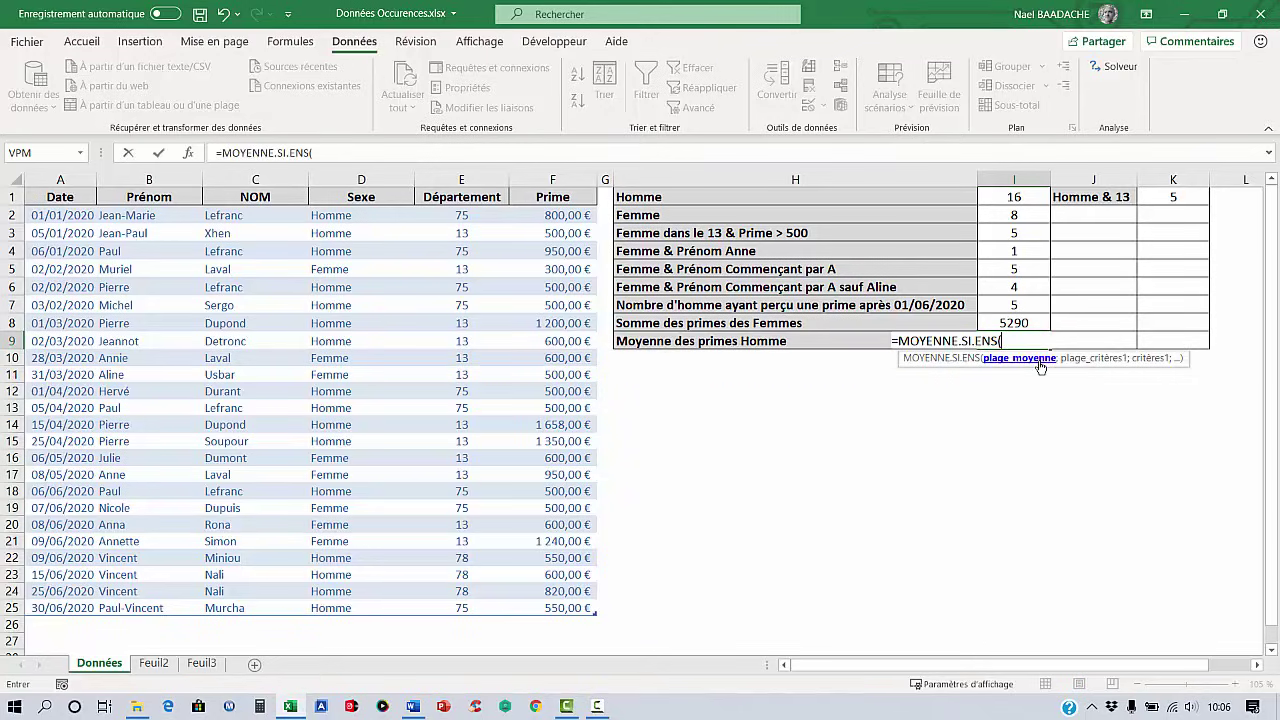
pyautogui.click(553, 212)
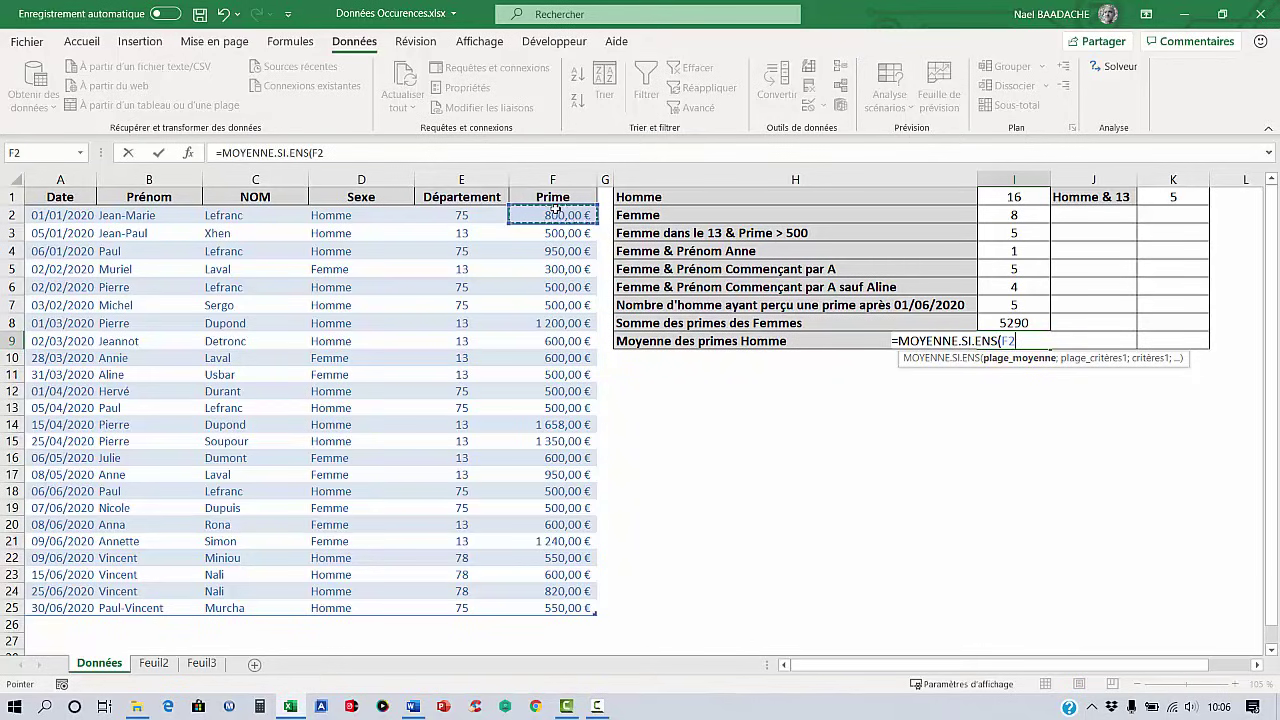
pyautogui.click(555, 207)
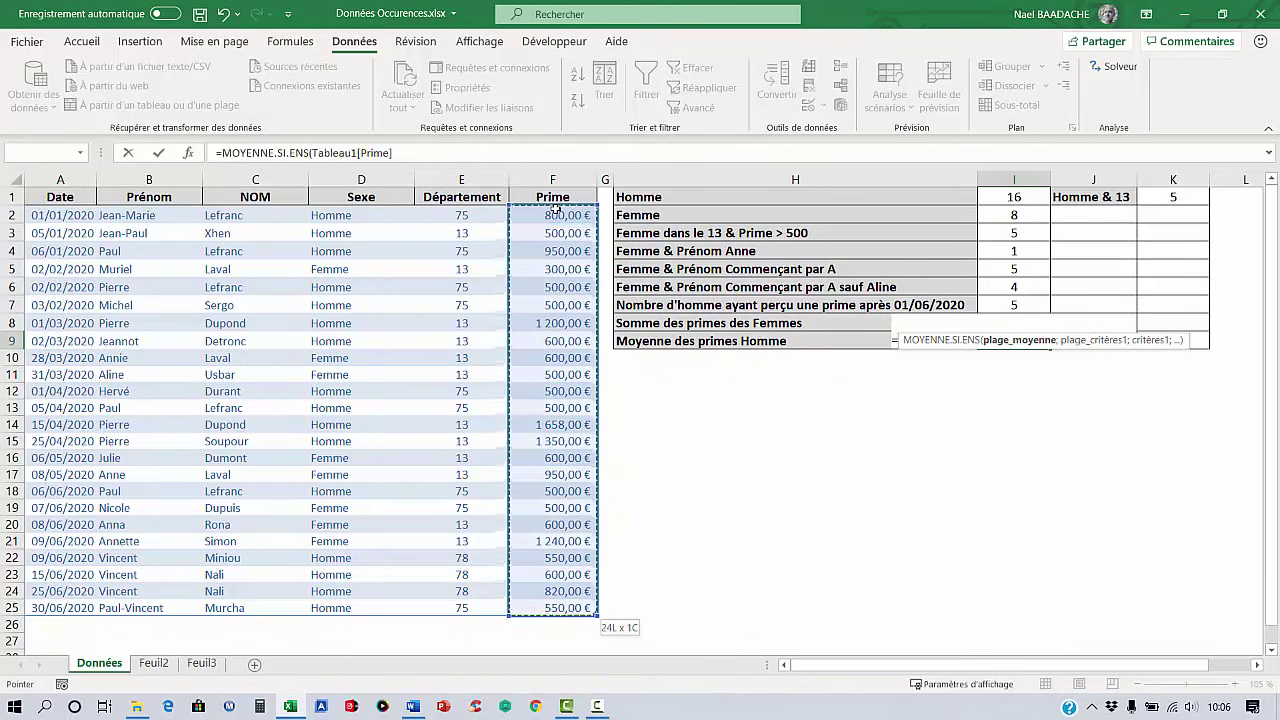
# Step: Complete the I9 formula with the Sexe column as criteria range and "Homme" as its criterion, and review it
pyautogui.write(';')
pyautogui.click(343, 213)
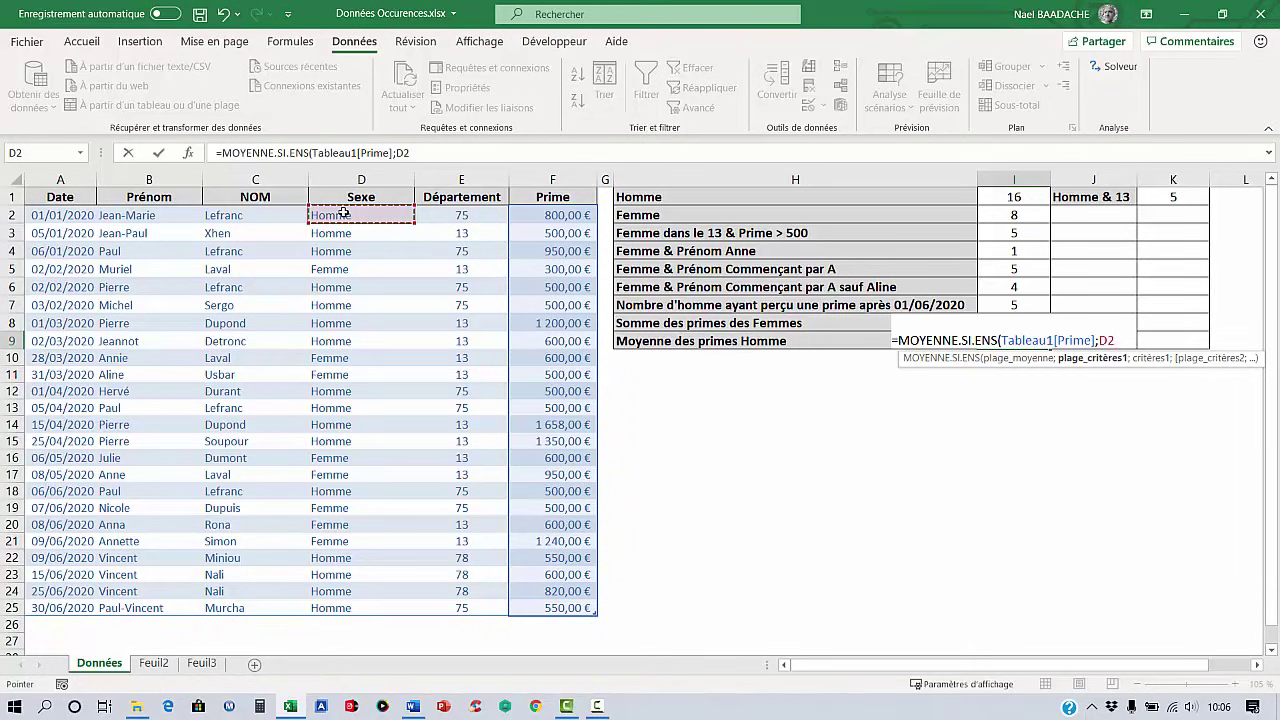
pyautogui.hotkey('ctrl', 'shift', 'Down')
pyautogui.write(';')
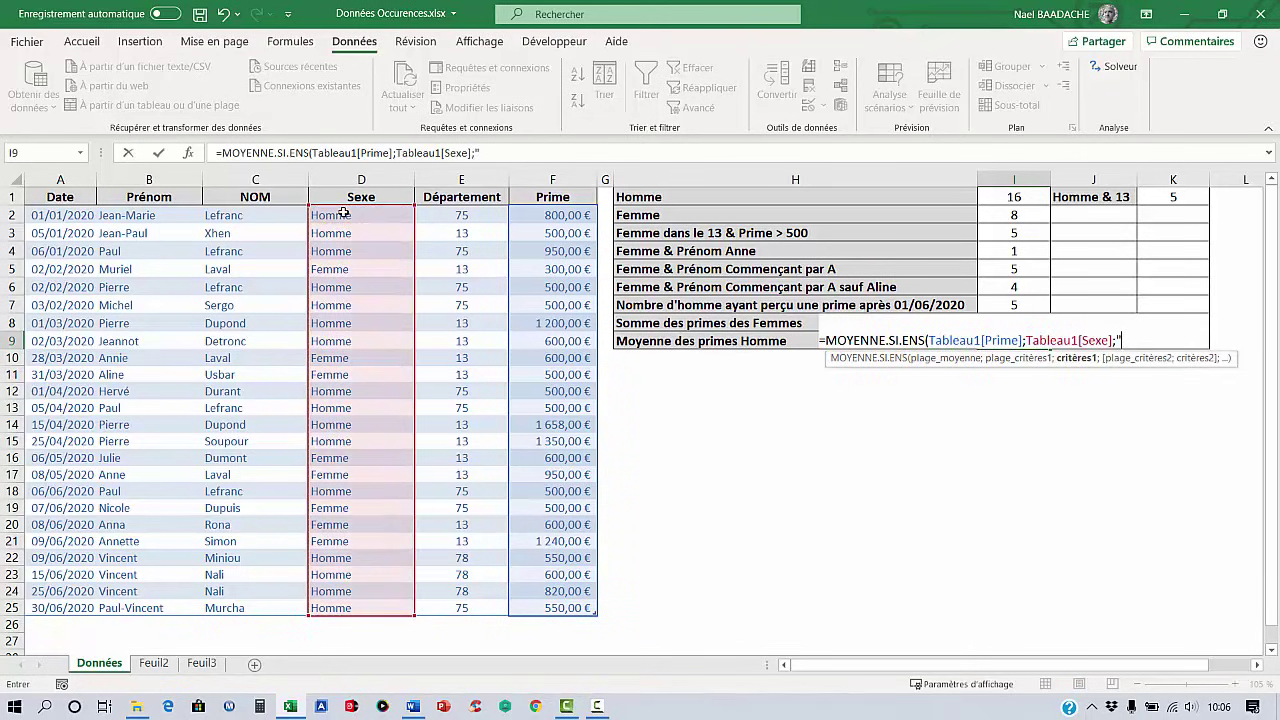
pyautogui.write('"Homme"')
pyautogui.press('Return')
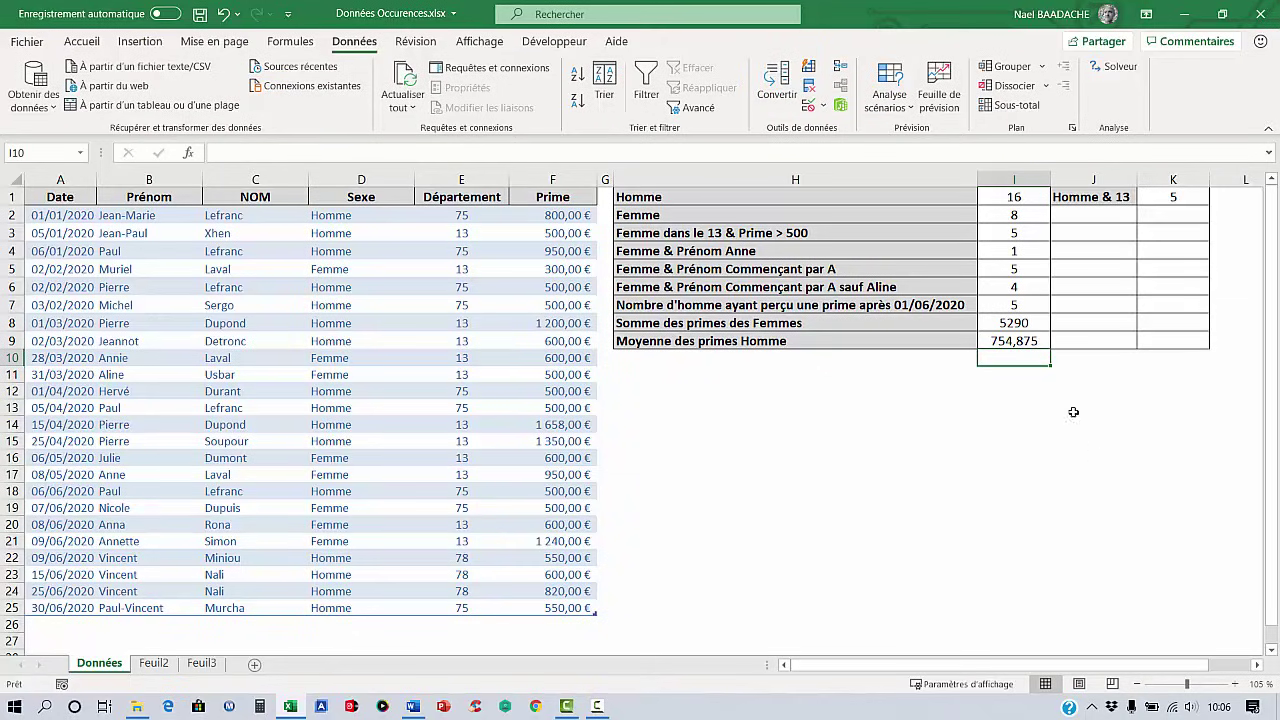
pyautogui.click(1020, 340)
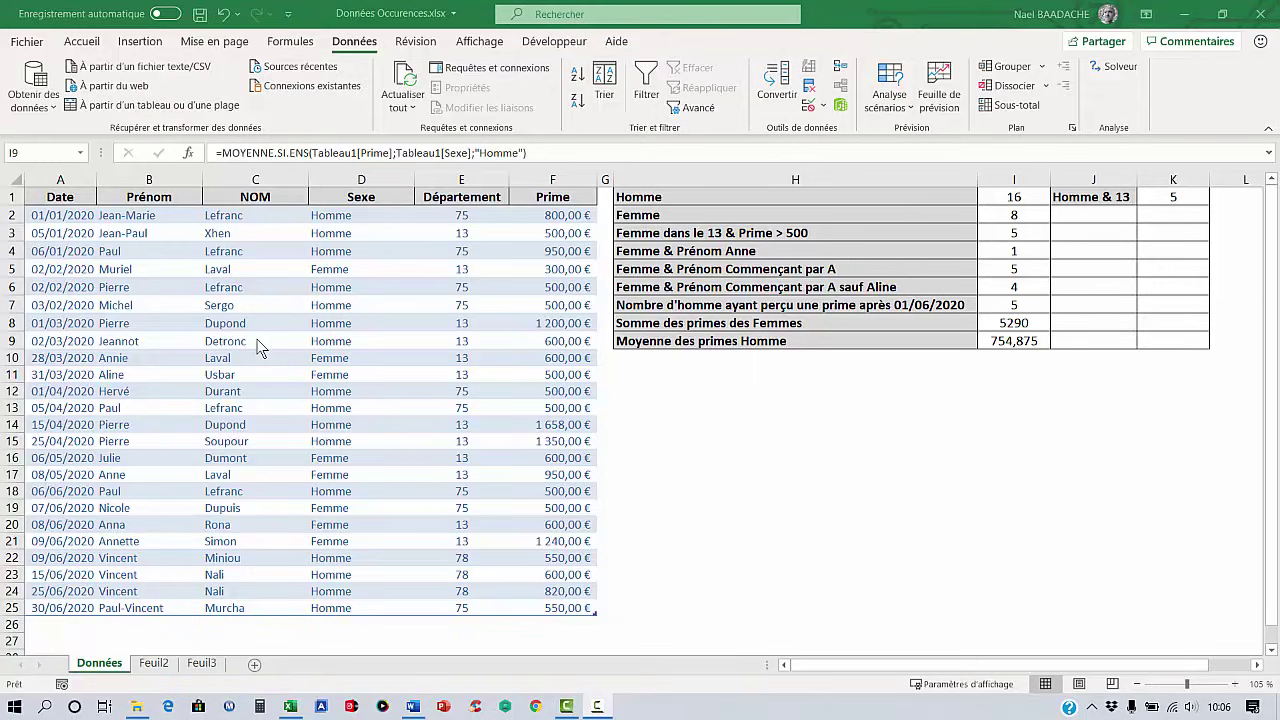
# Step: Create a pivot table from Tableau1 on a new worksheet
pyautogui.click(259, 303)
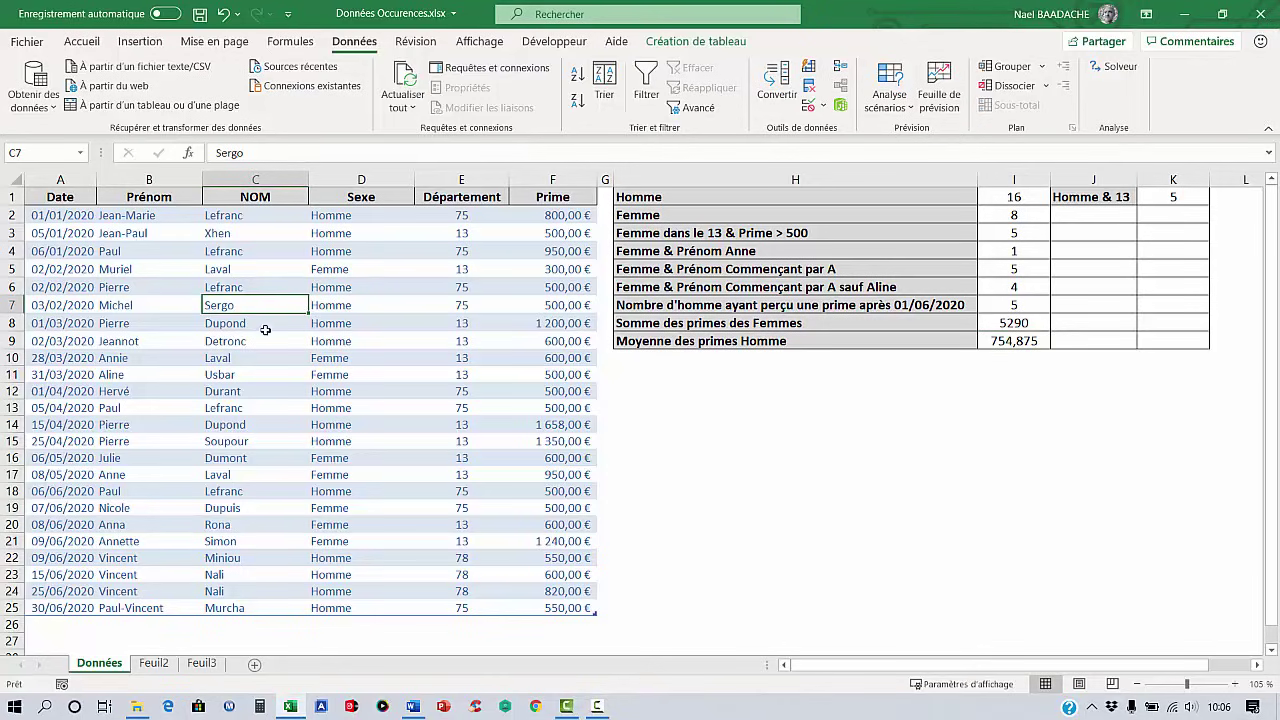
pyautogui.click(140, 42)
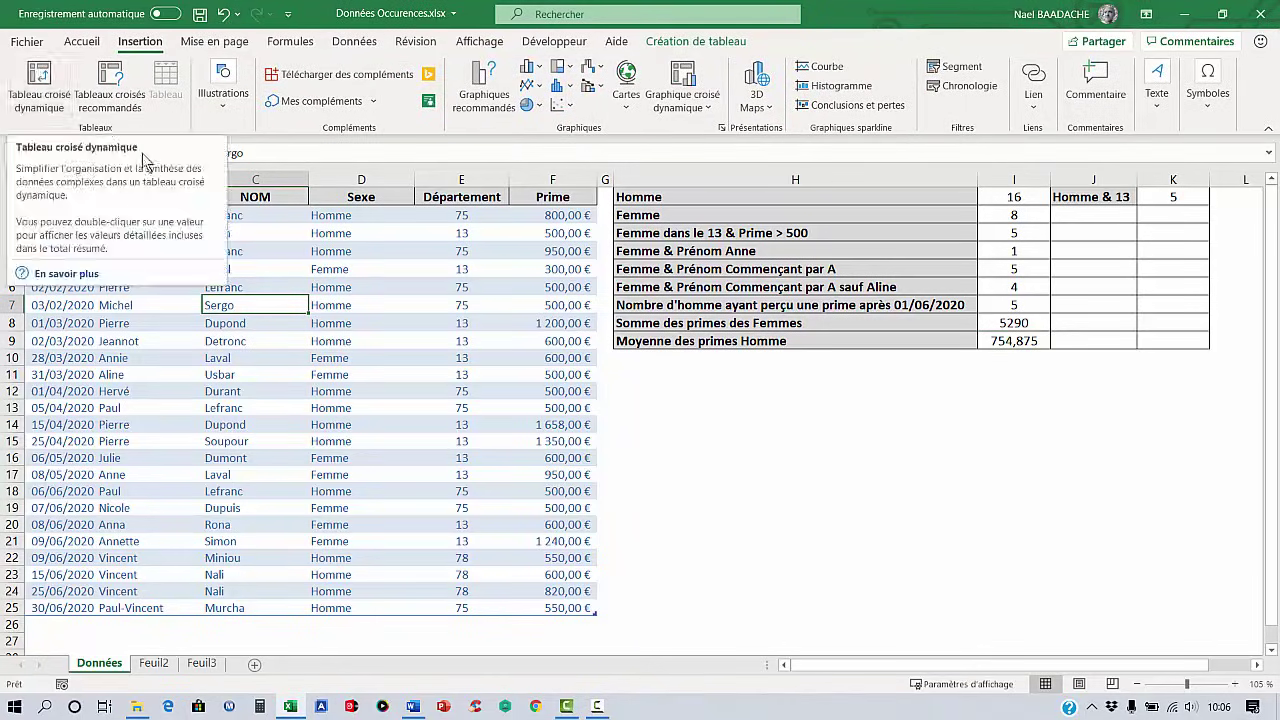
pyautogui.click(40, 86)
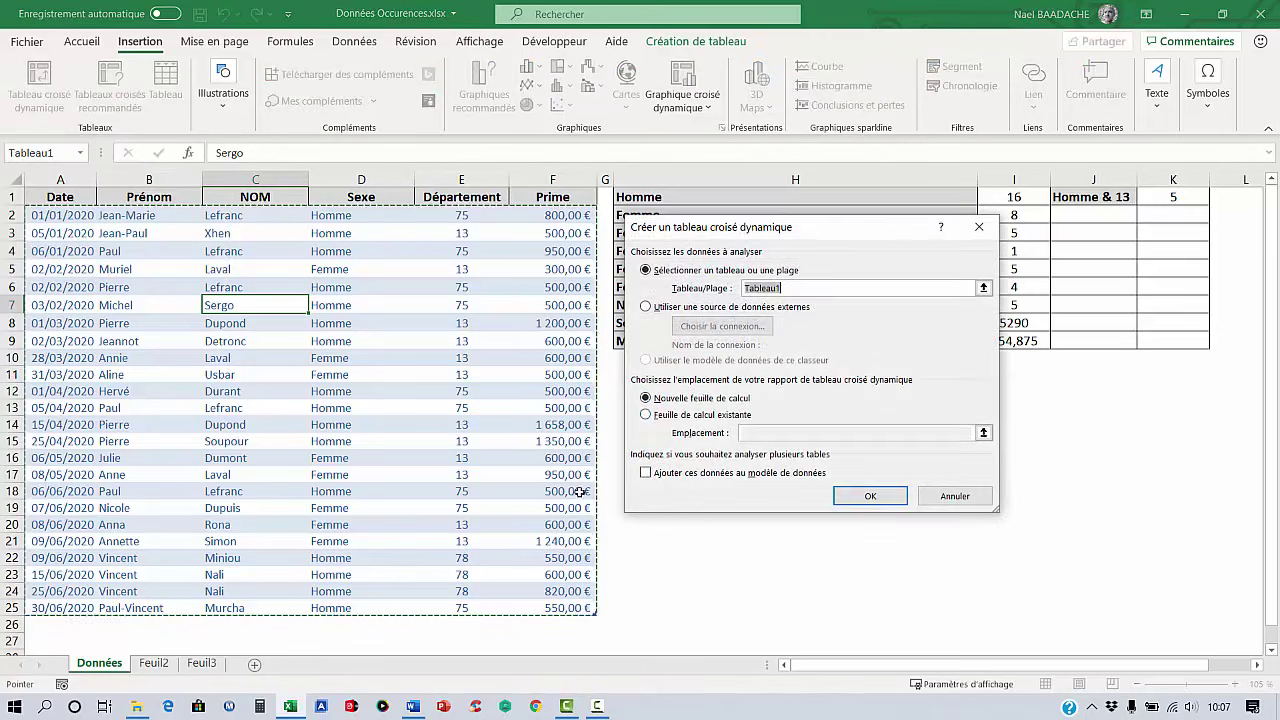
pyautogui.click(869, 497)
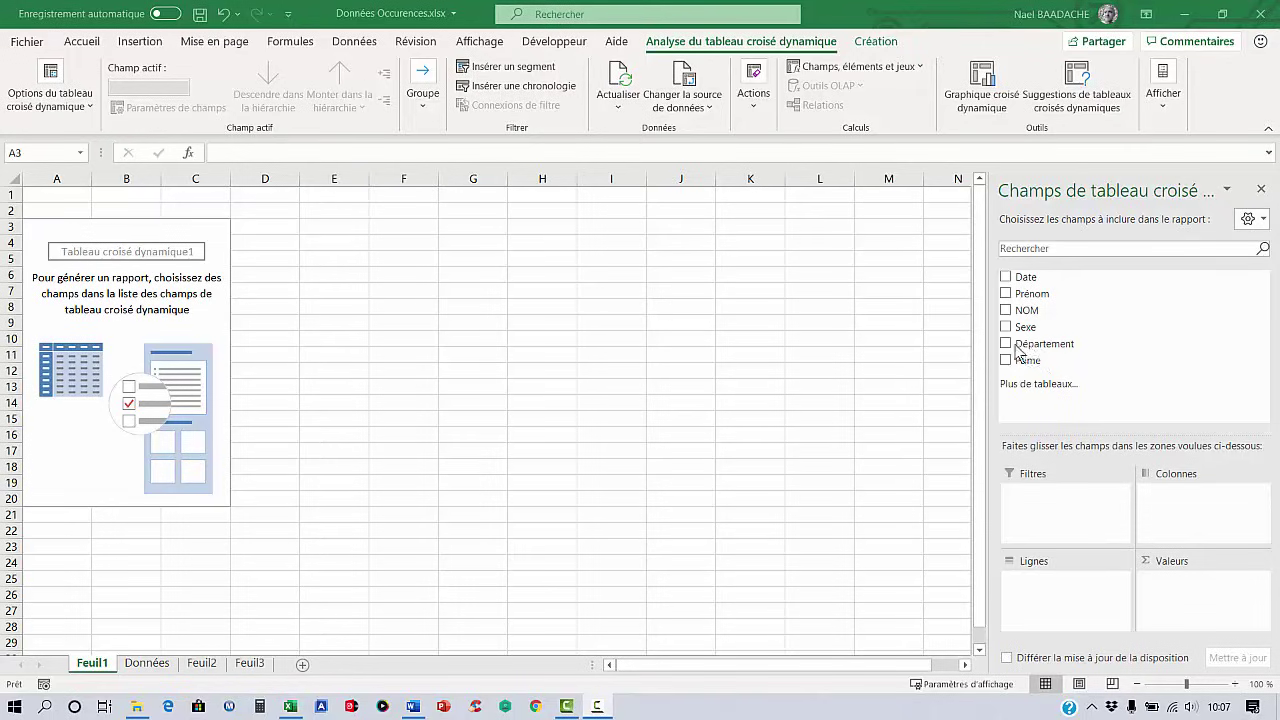
# Step: Add the Département field to both the rows and the values of the pivot table
pyautogui.moveTo(1030, 347); pyautogui.dragTo(1018, 566)
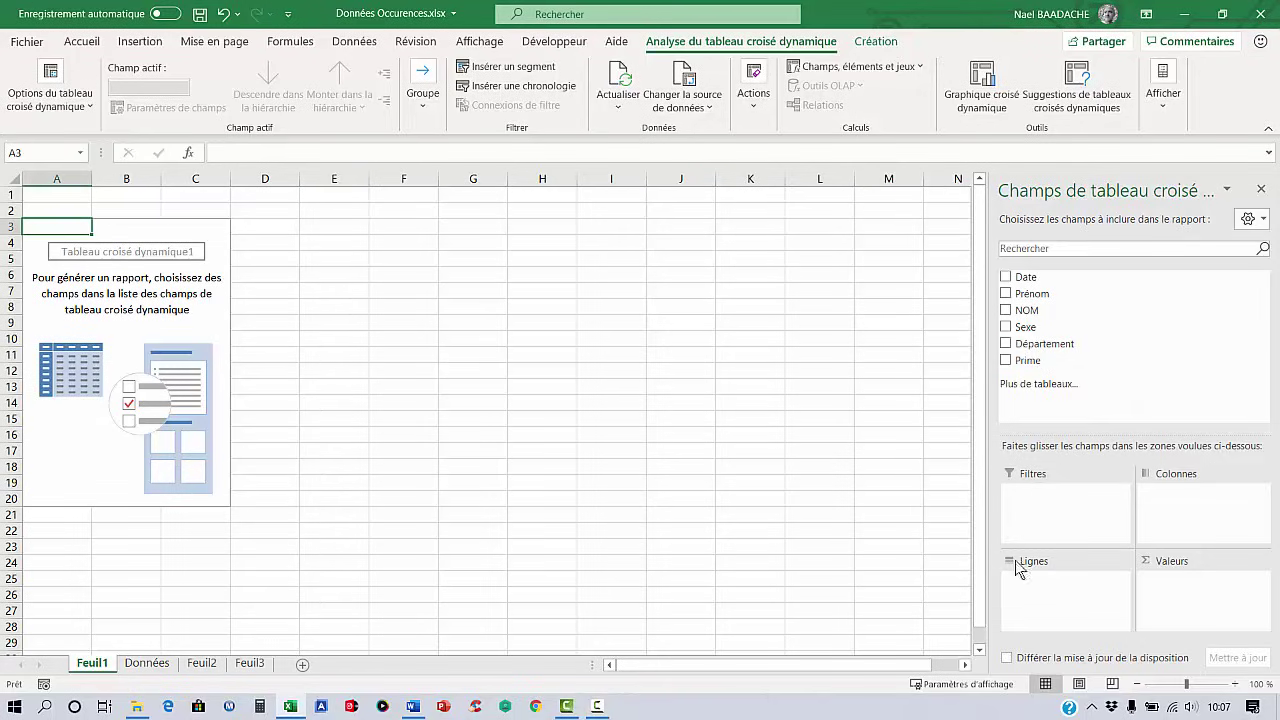
pyautogui.moveTo(1020, 343); pyautogui.dragTo(1030, 592)
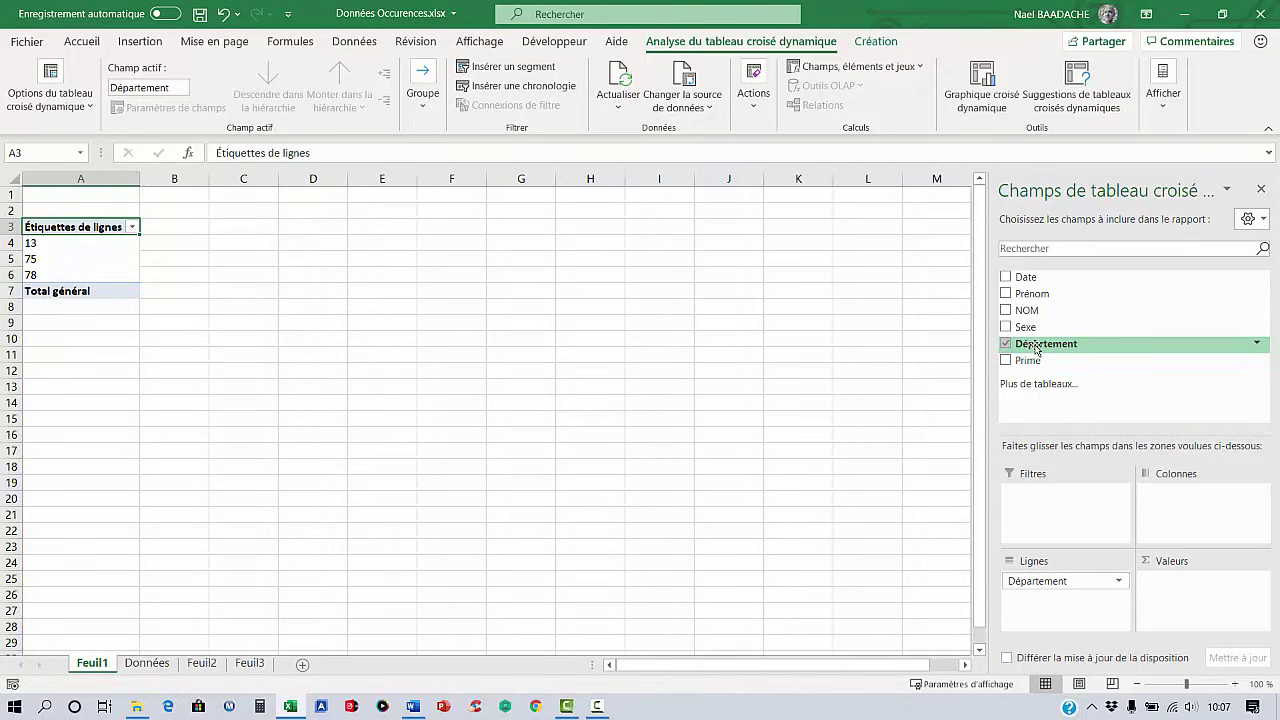
pyautogui.moveTo(1036, 348); pyautogui.dragTo(1186, 598)
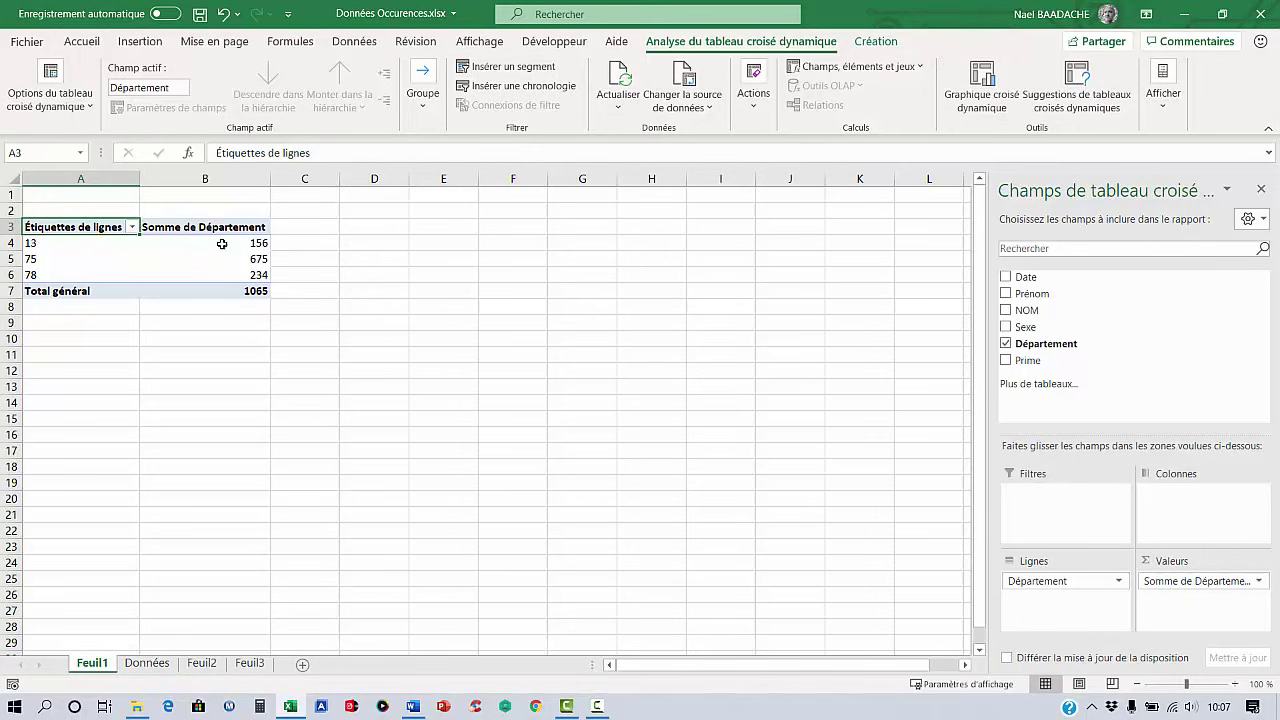
# Step: Change the summary of the pivot table's Département value field to Nombre
pyautogui.click(1193, 584)
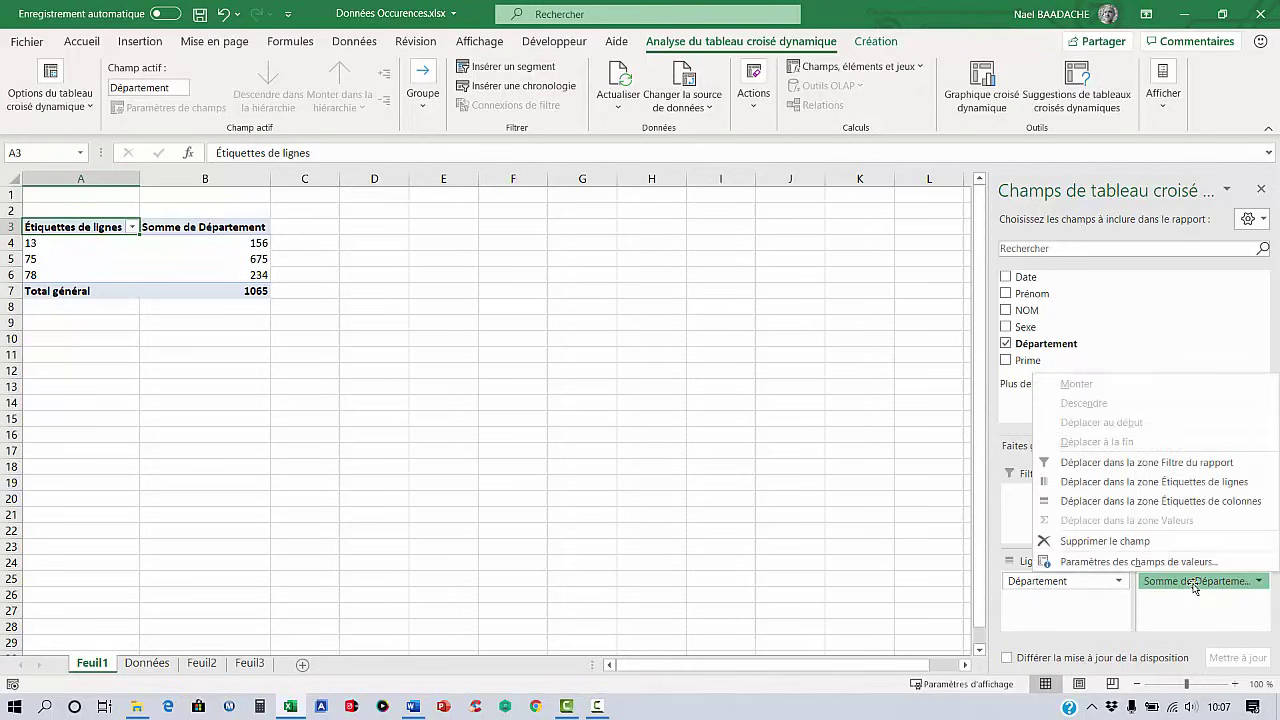
pyautogui.click(1175, 562)
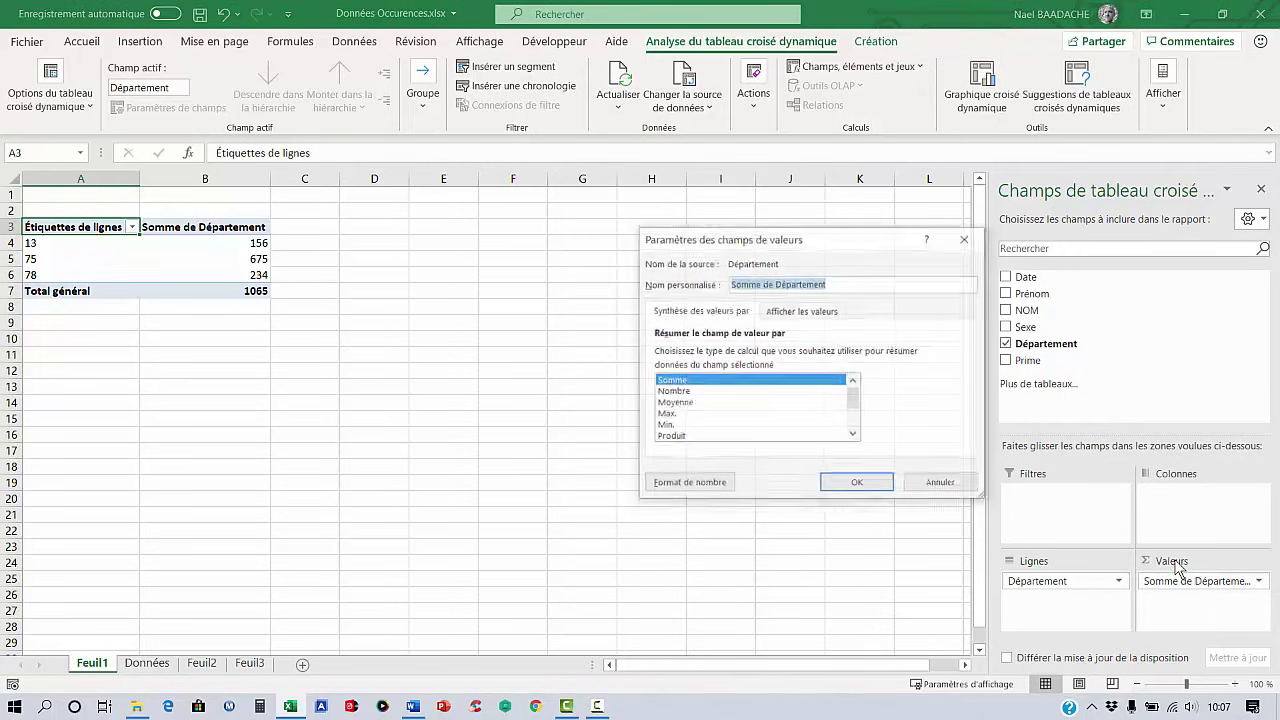
pyautogui.click(675, 391)
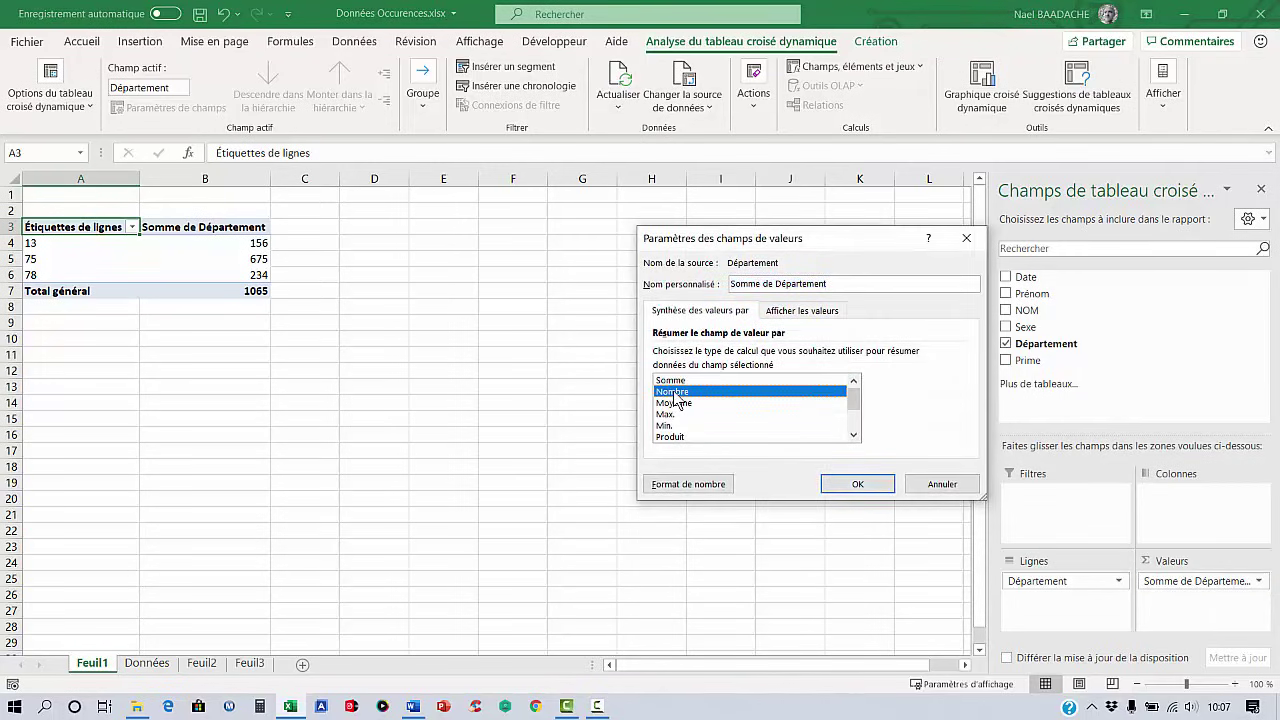
pyautogui.click(870, 487)
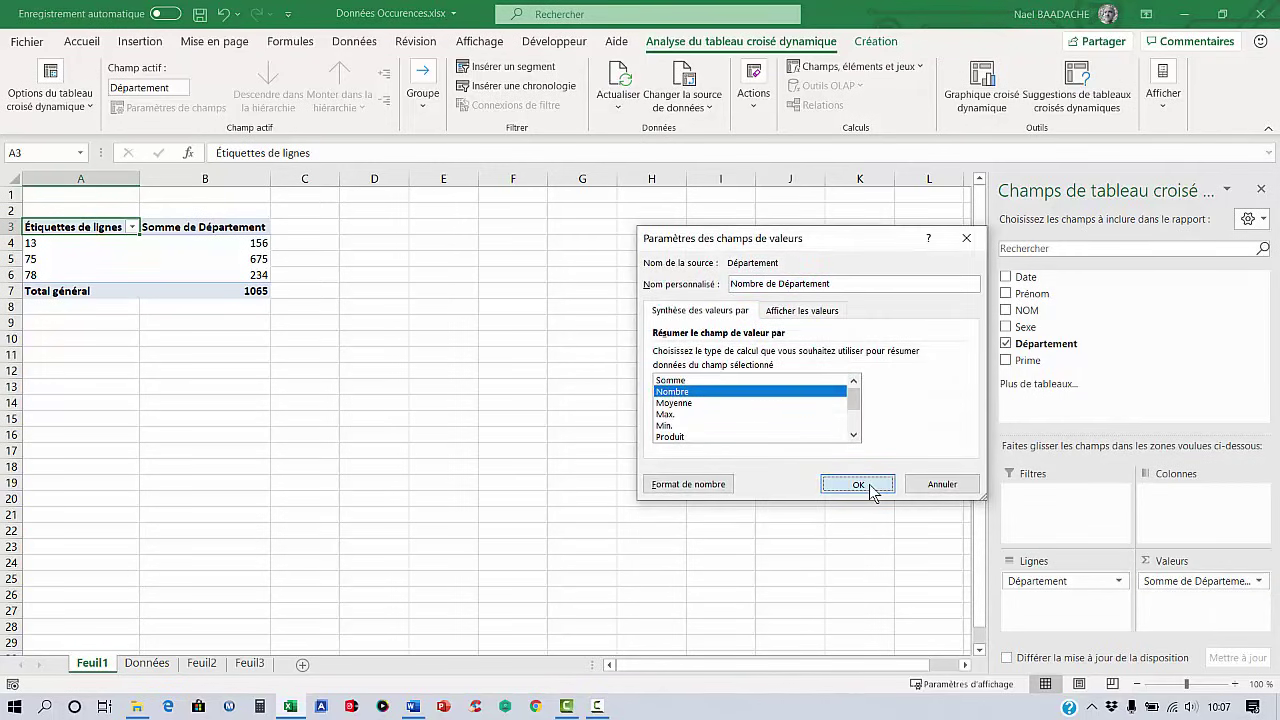
# Step: Sort the pivot table's departments by their count from smallest to largest
pyautogui.click(243, 248)
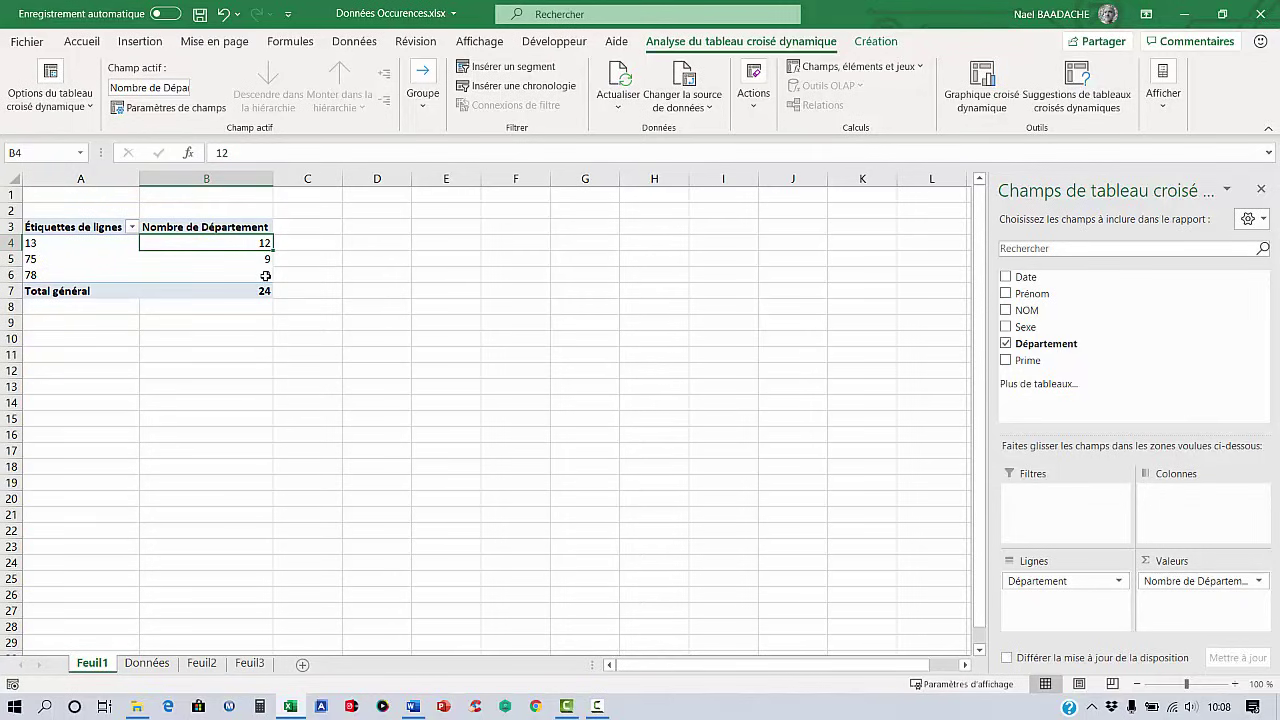
pyautogui.moveTo(265, 275)
pyautogui.rightClick(250, 242)
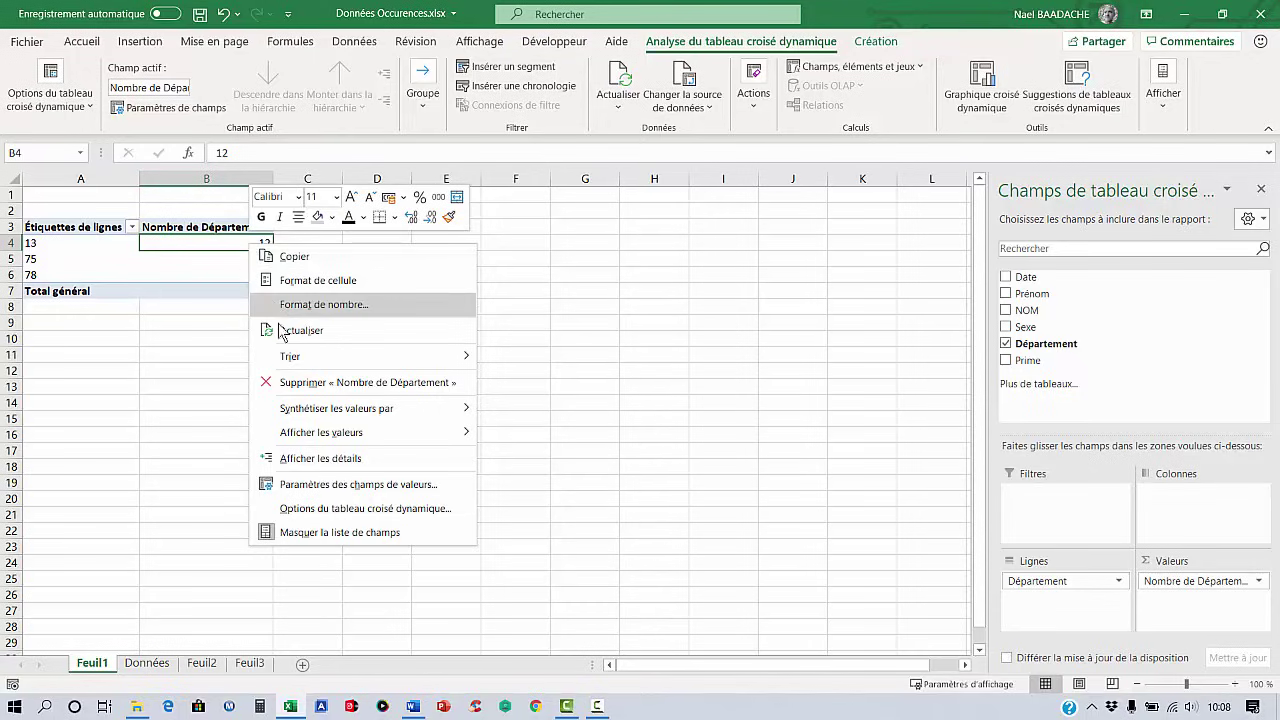
pyautogui.rightClick(258, 241)
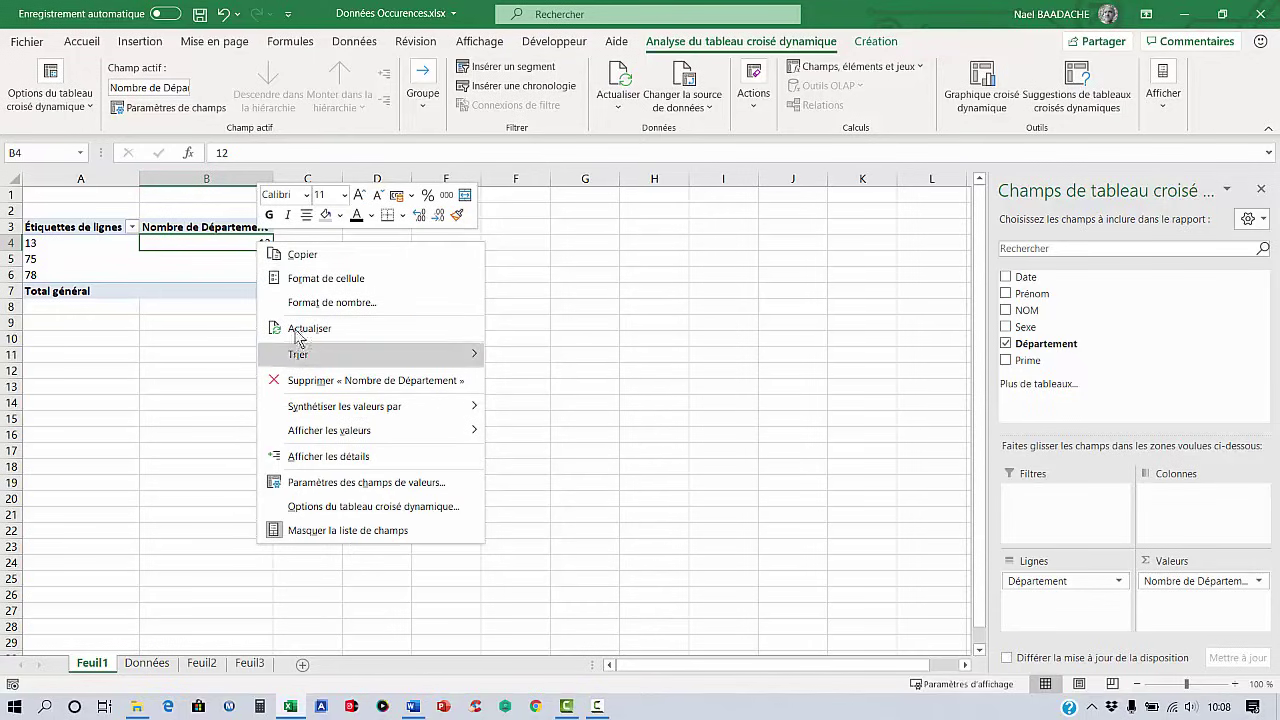
pyautogui.moveTo(372, 358)
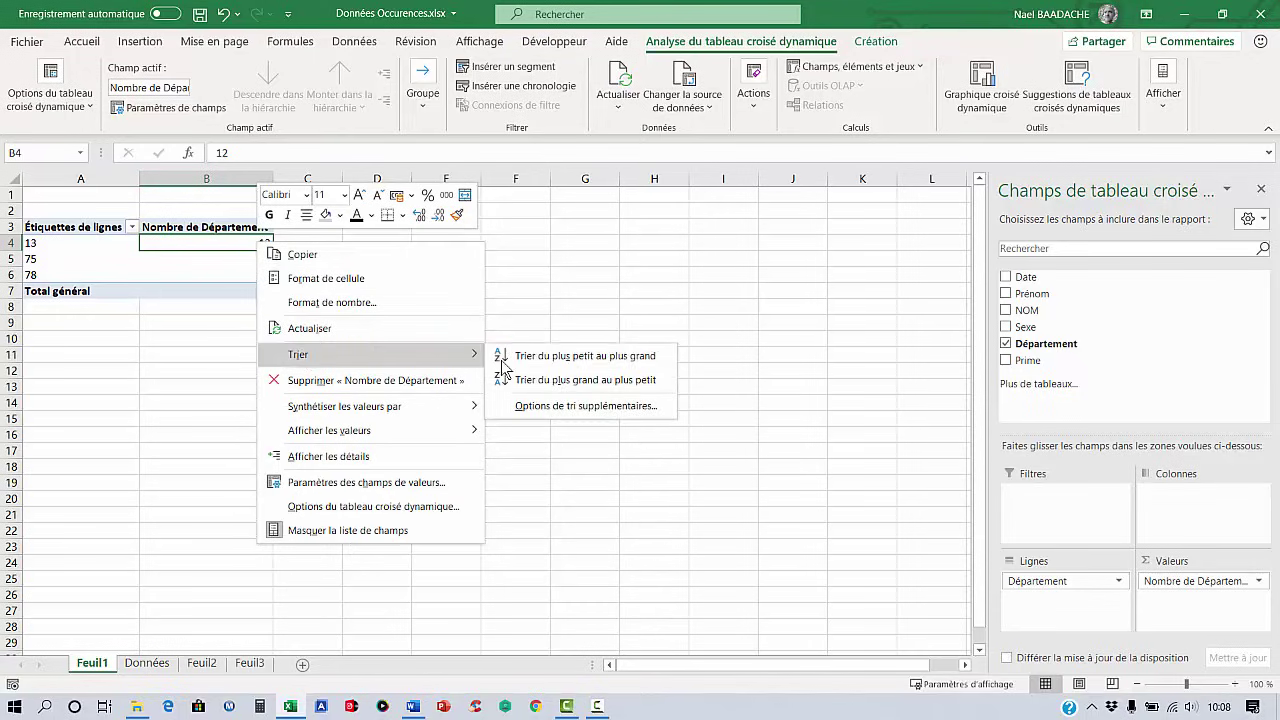
pyautogui.click(542, 405)
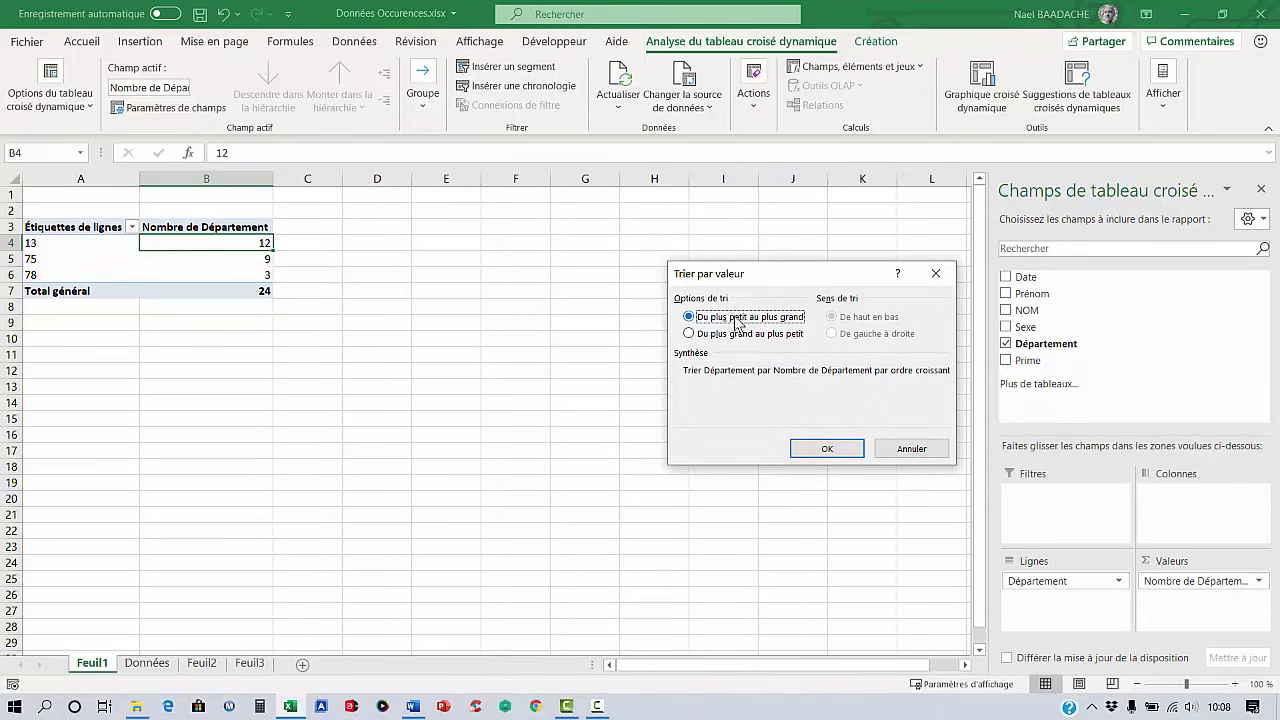
pyautogui.click(826, 450)
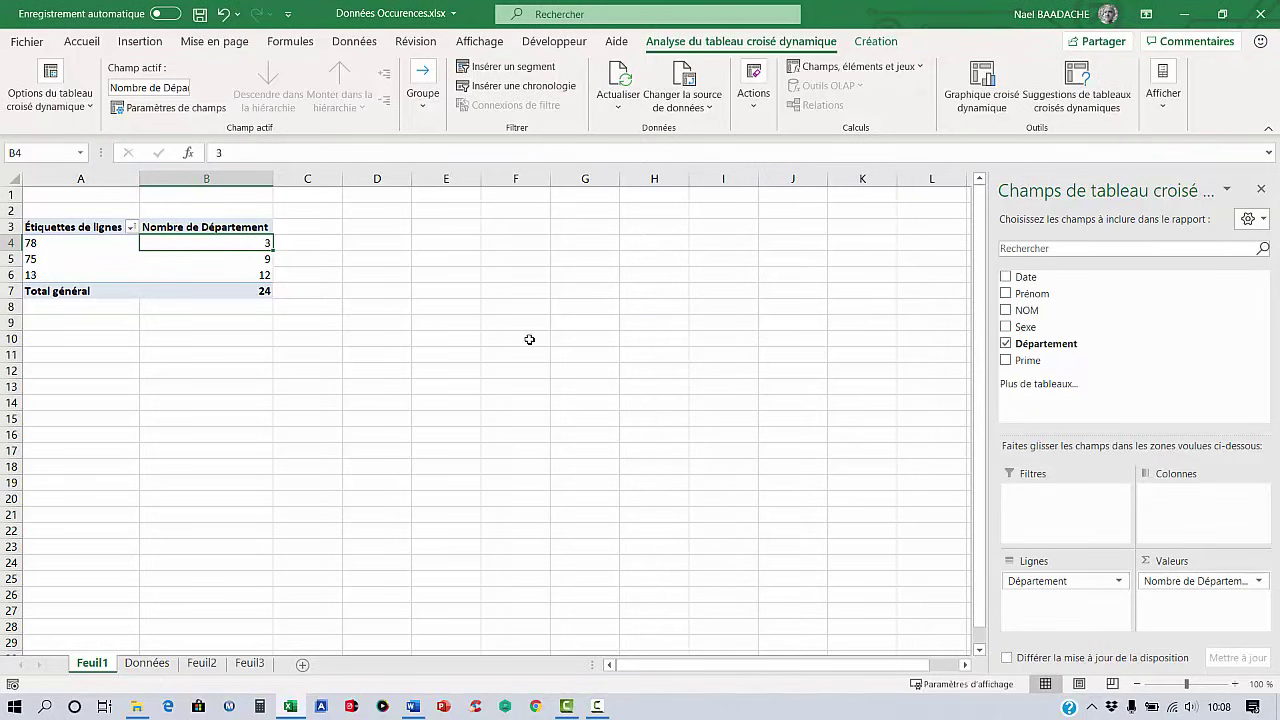
pyautogui.click(560, 341)
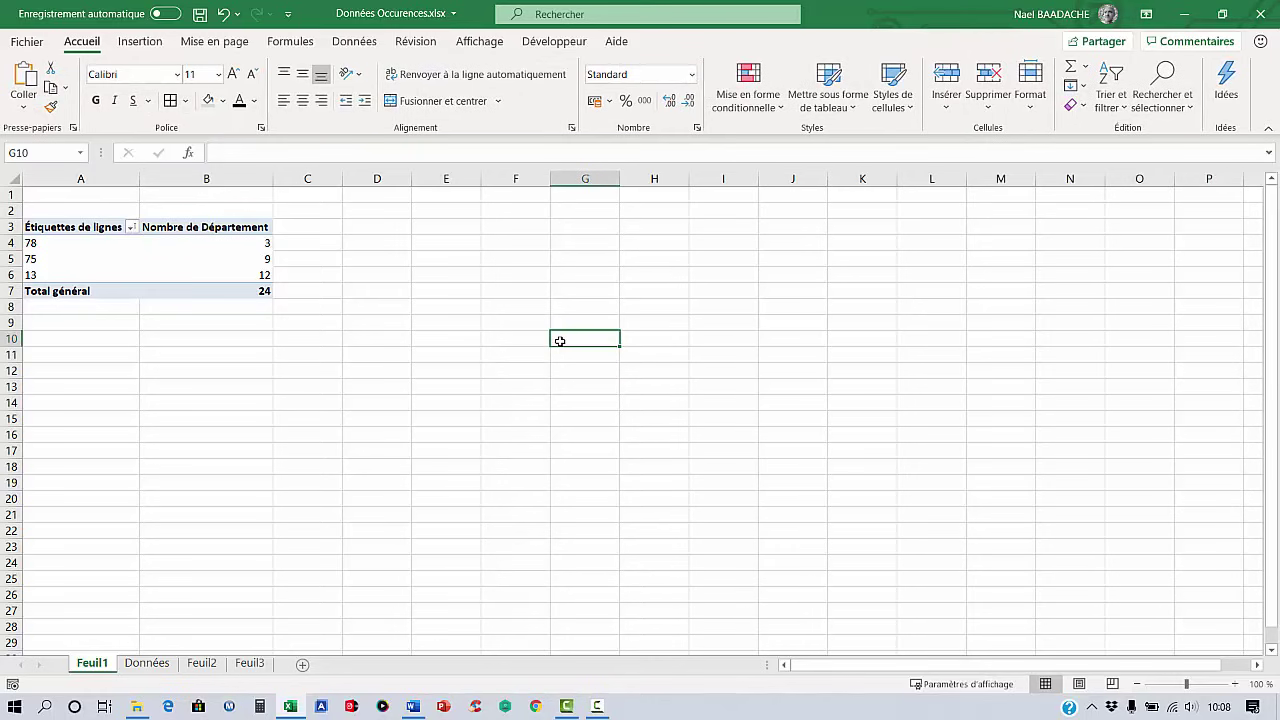
# Step: Return to the Données sheet and select a cell in the Sexe column of the bonus table
pyautogui.click(147, 664)
pyautogui.click(334, 354)
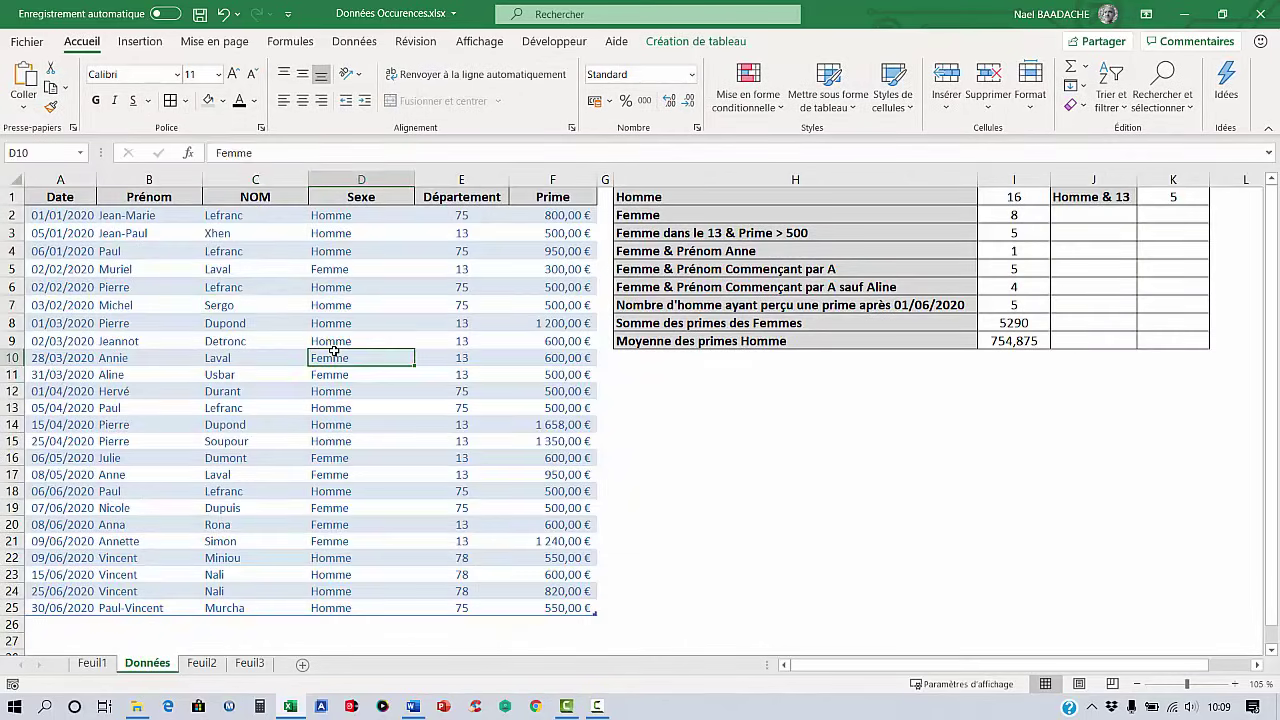